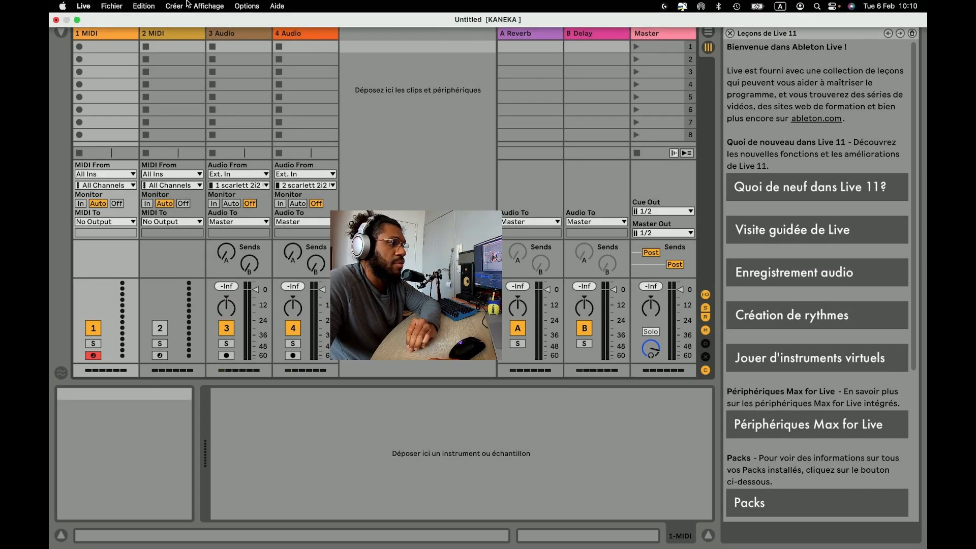
Step: Hide the help view (Fenêtre Aide) and show it again
{"action": "left_click", "coordinate": [200, 5]}
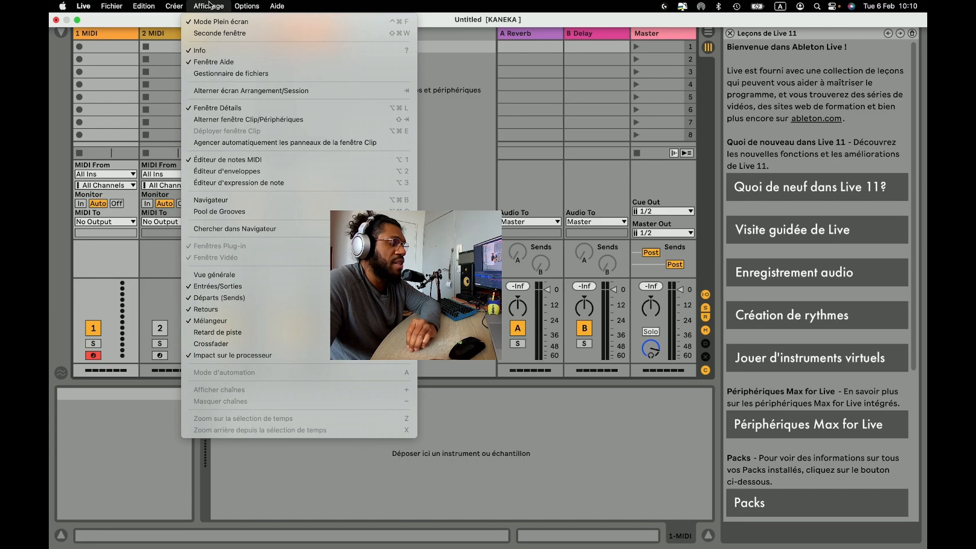
{"action": "left_click", "coordinate": [209, 62]}
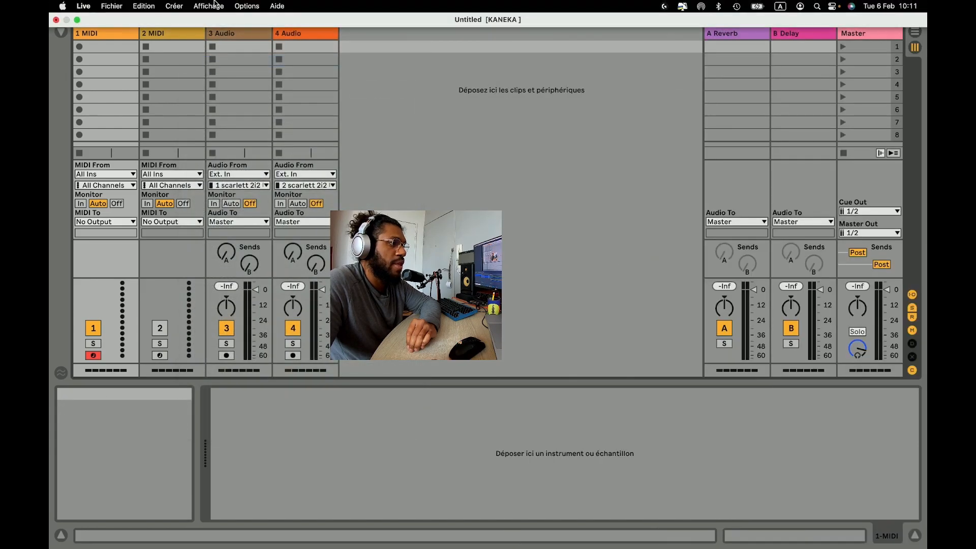
{"action": "left_click", "coordinate": [208, 6]}
{"action": "left_click", "coordinate": [213, 62]}
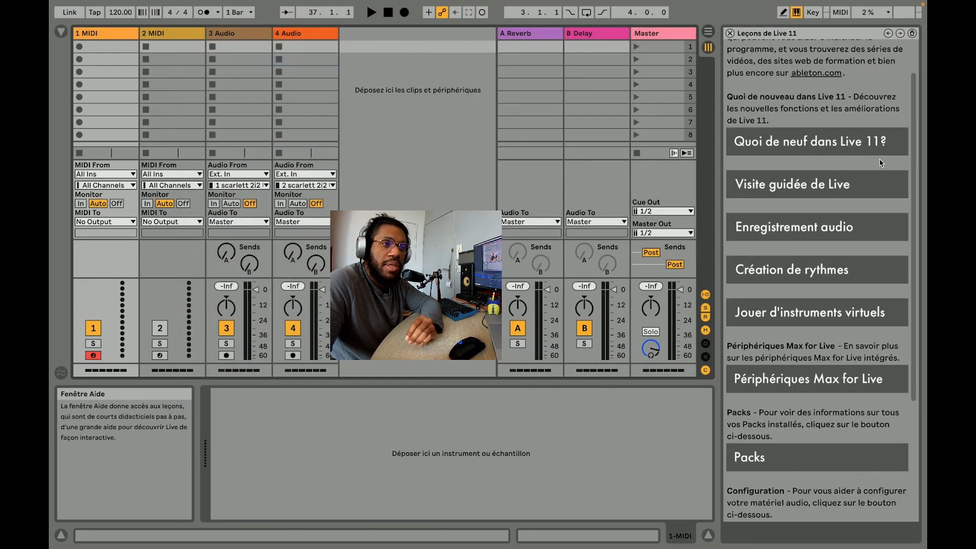
Step: Look through the built-in lessons, packs and hardware setup topics listed in the help view
{"action": "scroll", "coordinate": [896, 182], "scroll_direction": "down", "scroll_amount": 1}
{"action": "scroll", "coordinate": [876, 185], "scroll_direction": "down", "scroll_amount": 8}
{"action": "scroll", "coordinate": [827, 284], "scroll_direction": "up", "scroll_amount": 6}
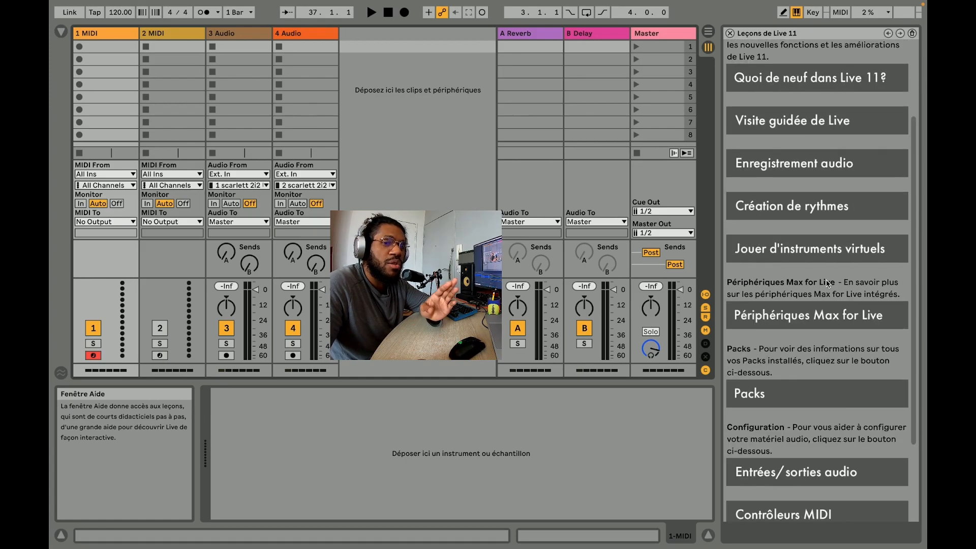
{"action": "scroll", "coordinate": [813, 305], "scroll_direction": "down", "scroll_amount": 4}
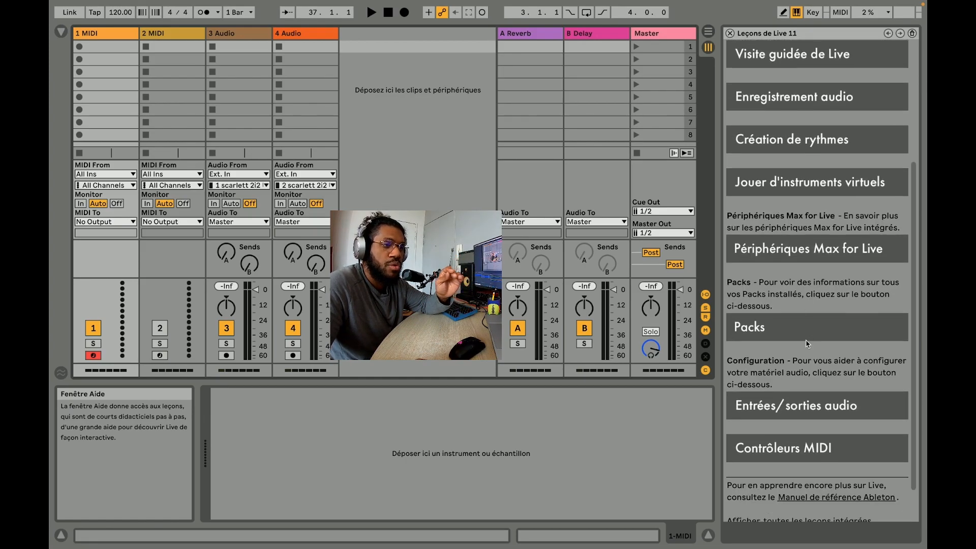
{"action": "scroll", "coordinate": [806, 346], "scroll_direction": "up", "scroll_amount": 1}
{"action": "scroll", "coordinate": [804, 348], "scroll_direction": "down", "scroll_amount": 1}
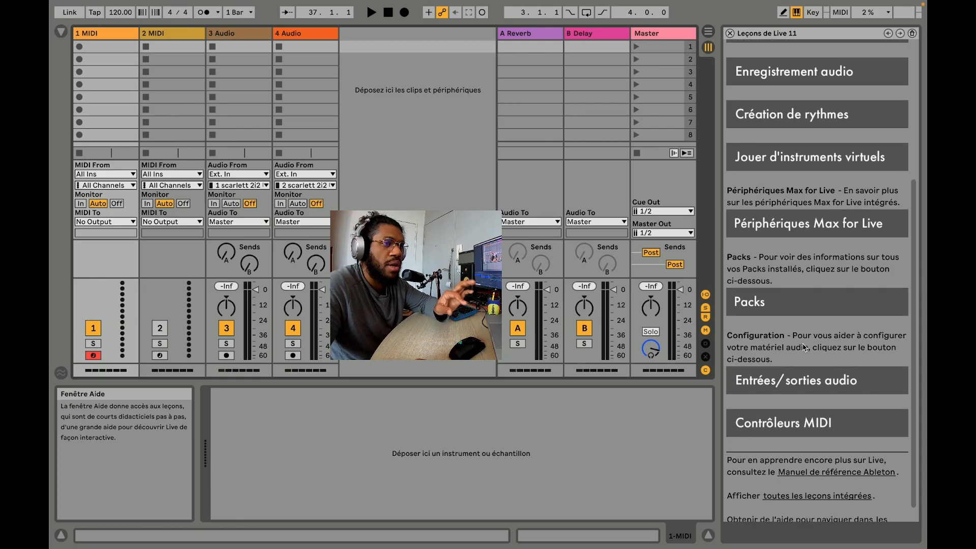
{"action": "scroll", "coordinate": [806, 345], "scroll_direction": "up", "scroll_amount": 2}
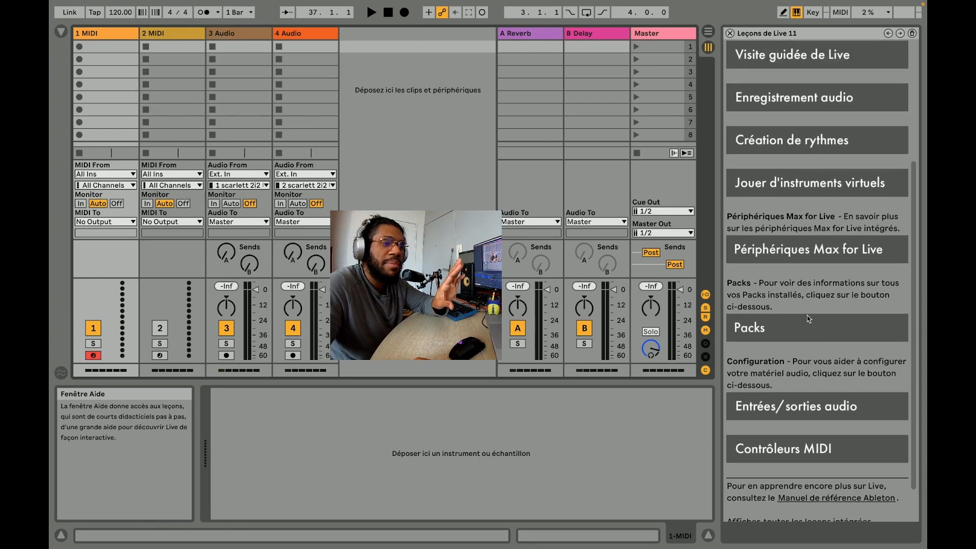
{"action": "scroll", "coordinate": [808, 316], "scroll_direction": "down", "scroll_amount": 2}
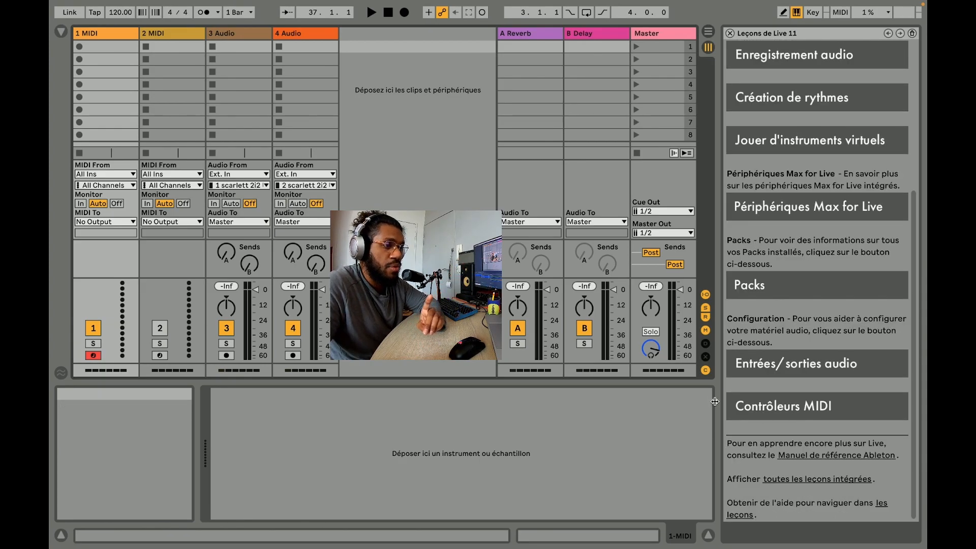
Step: Toggle the info view off and on, and show and hide the browser
{"action": "left_click", "coordinate": [61, 535]}
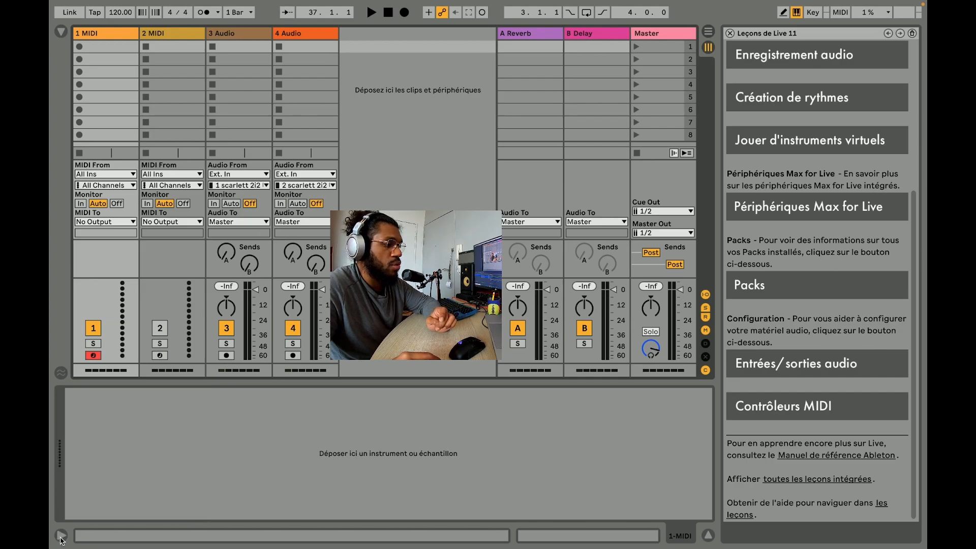
{"action": "left_click", "coordinate": [61, 535]}
{"action": "key", "text": "super+alt+b"}
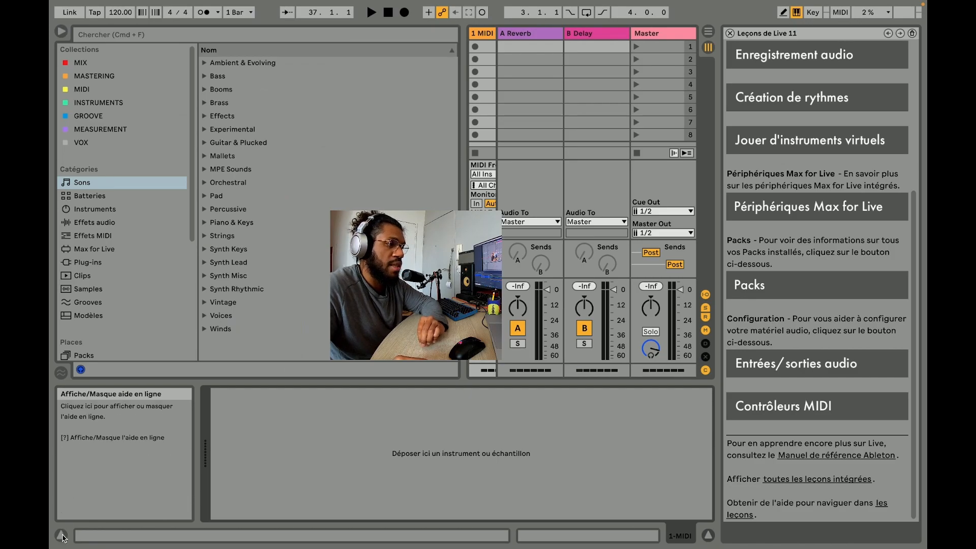
{"action": "left_click", "coordinate": [60, 31]}
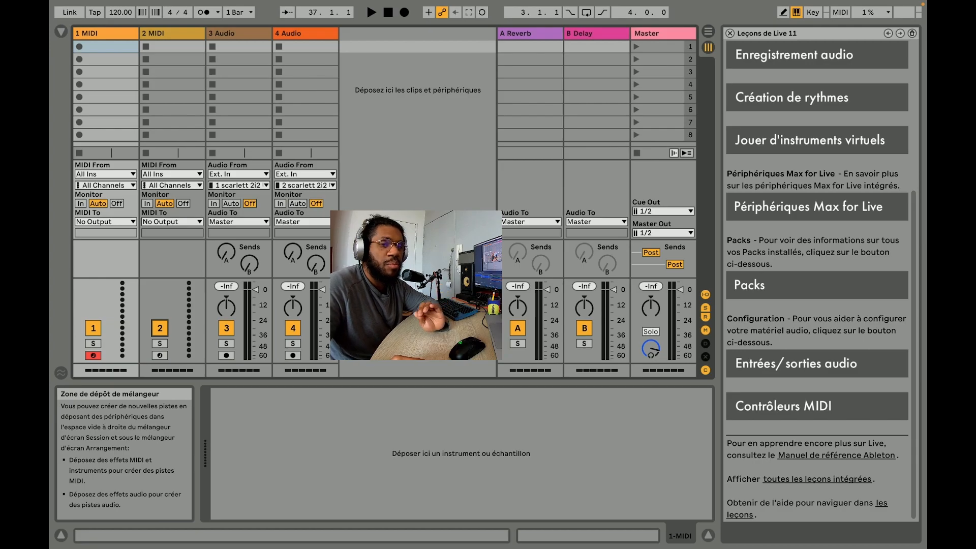
Step: Return to the start of the Live 11 lessons and close the help view
{"action": "scroll", "coordinate": [778, 123], "scroll_direction": "up", "scroll_amount": 5}
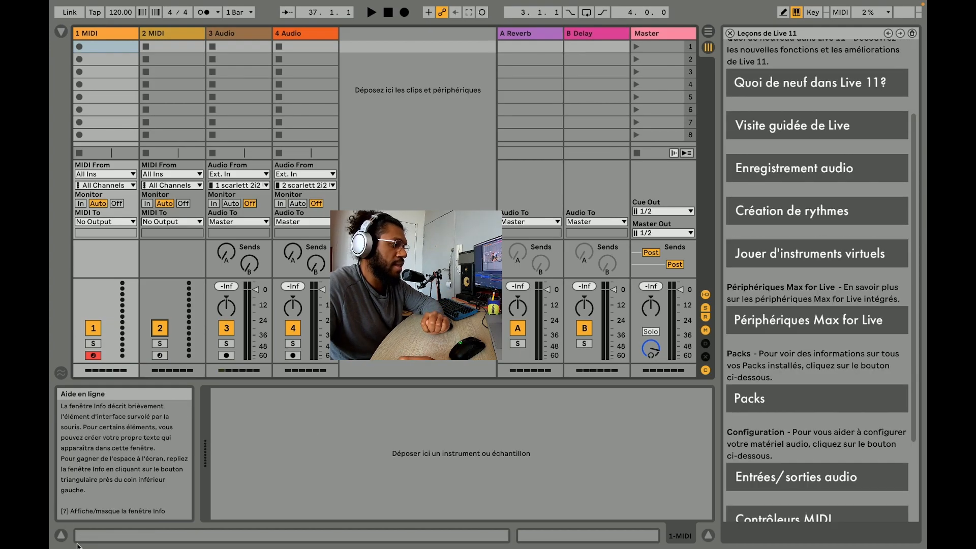
{"action": "scroll", "coordinate": [740, 40], "scroll_direction": "up", "scroll_amount": 3}
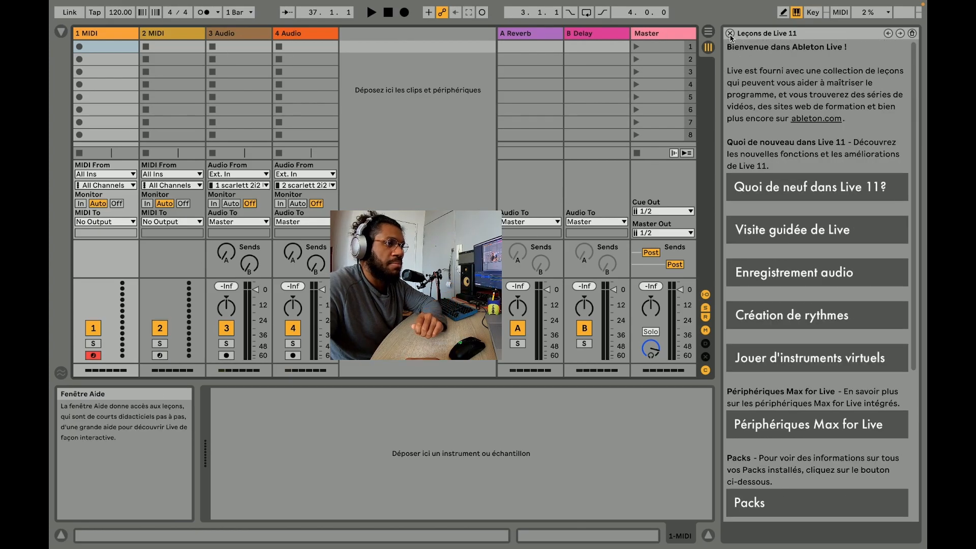
{"action": "left_click", "coordinate": [730, 34]}
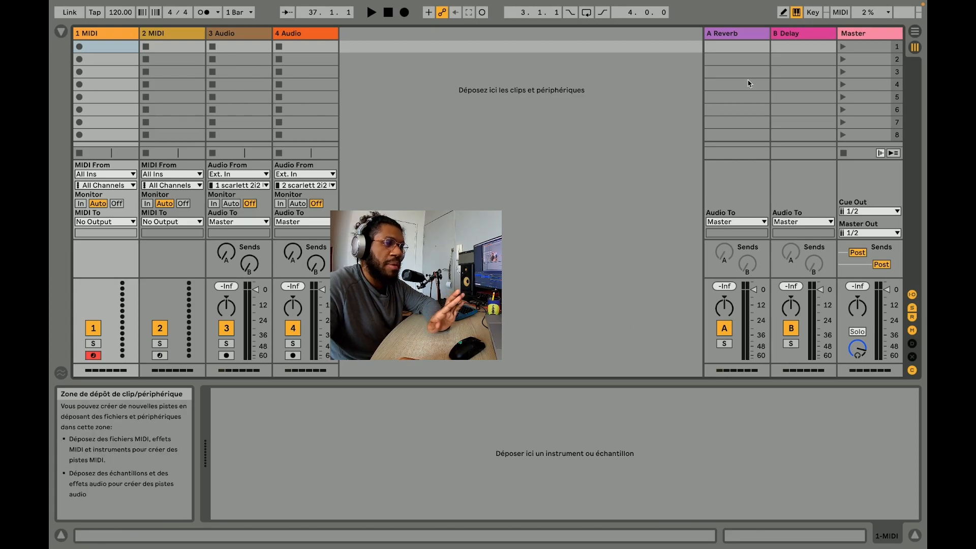
Step: Switch from the Session view to the Arrangement view and hide the info view
{"action": "left_click", "coordinate": [914, 33]}
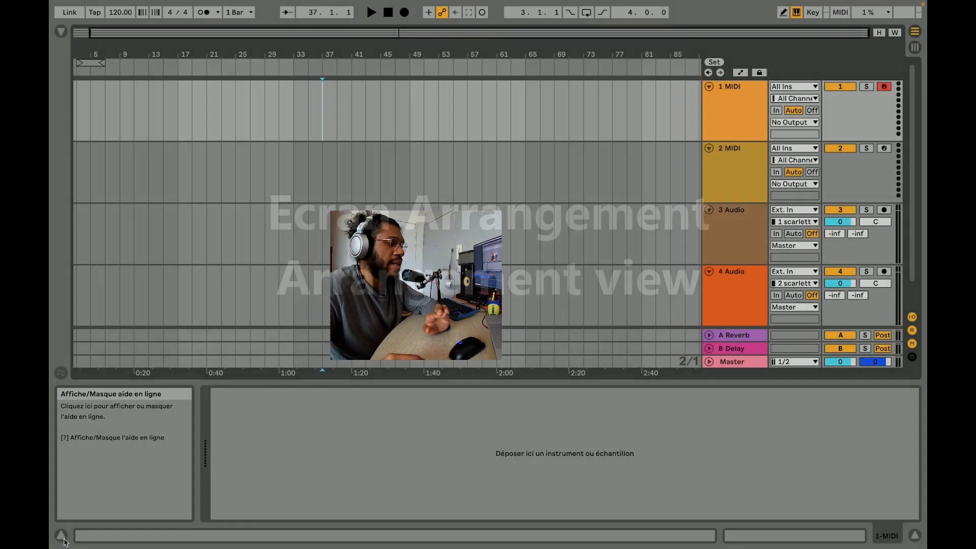
{"action": "left_click", "coordinate": [61, 535]}
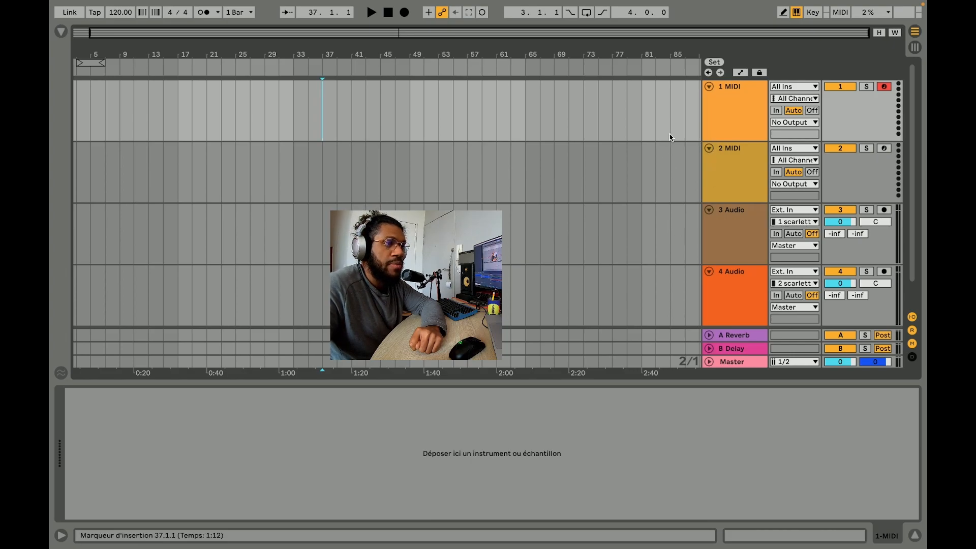
Step: Select the MIDI, audio, Reverb, Delay and Master tracks in turn to view their devices, ending on the 1 MIDI track
{"action": "left_click", "coordinate": [730, 117]}
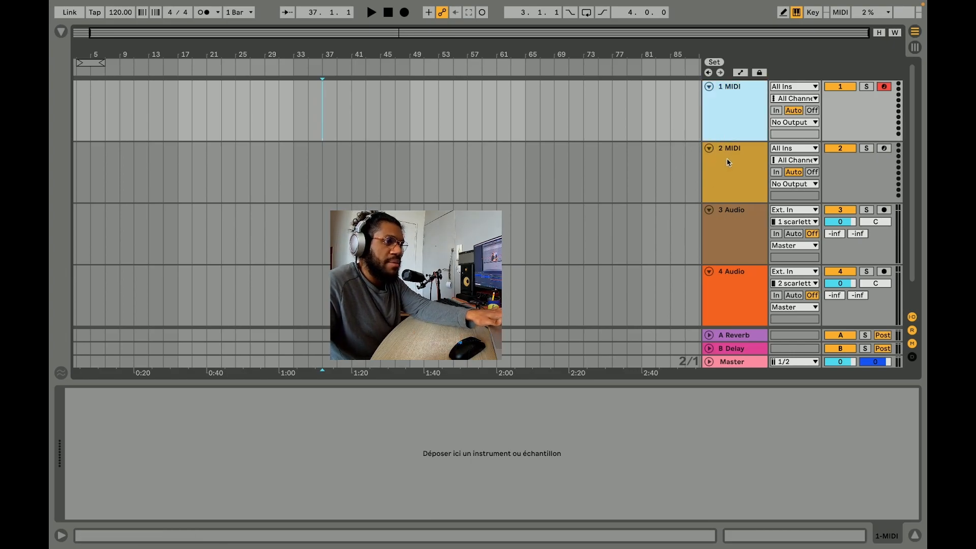
{"action": "left_click", "coordinate": [729, 161]}
{"action": "left_click", "coordinate": [730, 248]}
{"action": "left_click", "coordinate": [731, 281]}
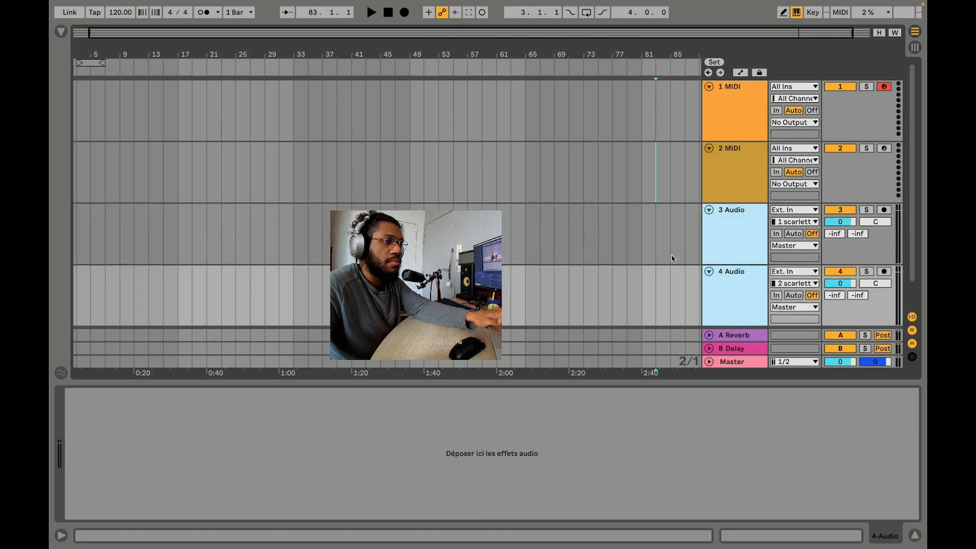
{"action": "left_click", "coordinate": [732, 338]}
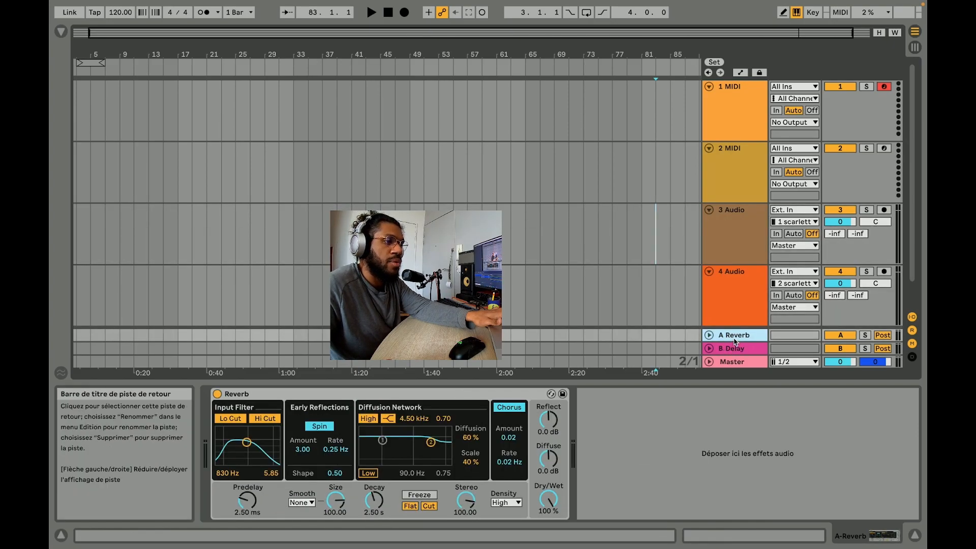
{"action": "left_click", "coordinate": [743, 349]}
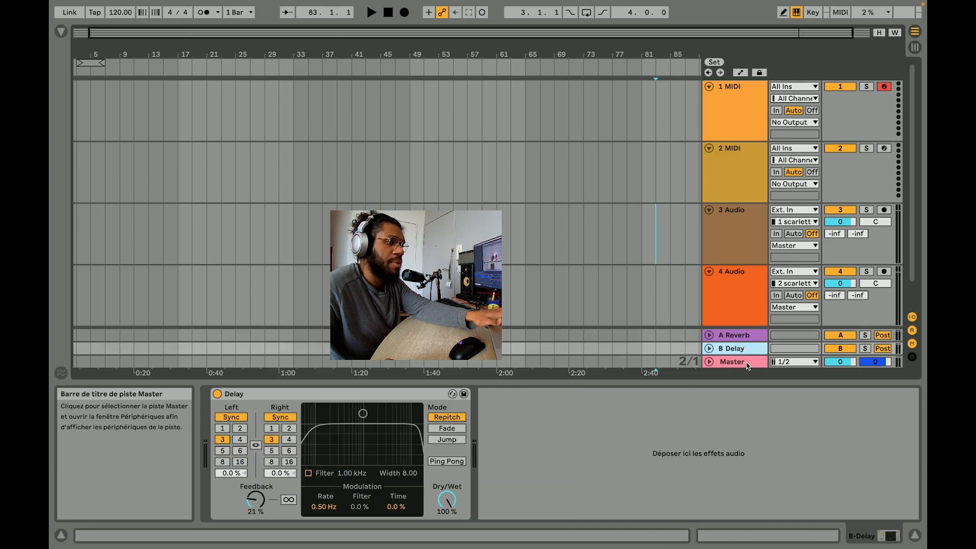
{"action": "left_click", "coordinate": [737, 362]}
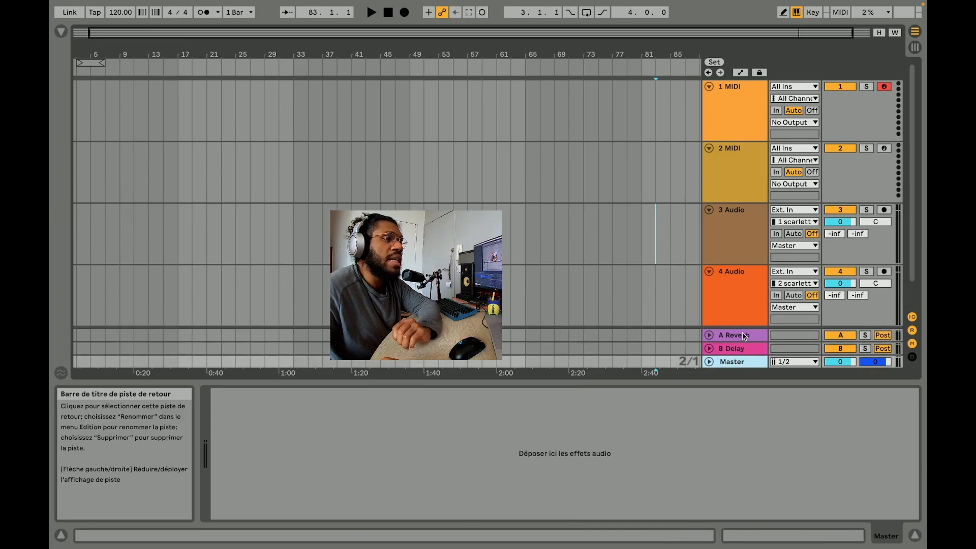
{"action": "left_click", "coordinate": [727, 129]}
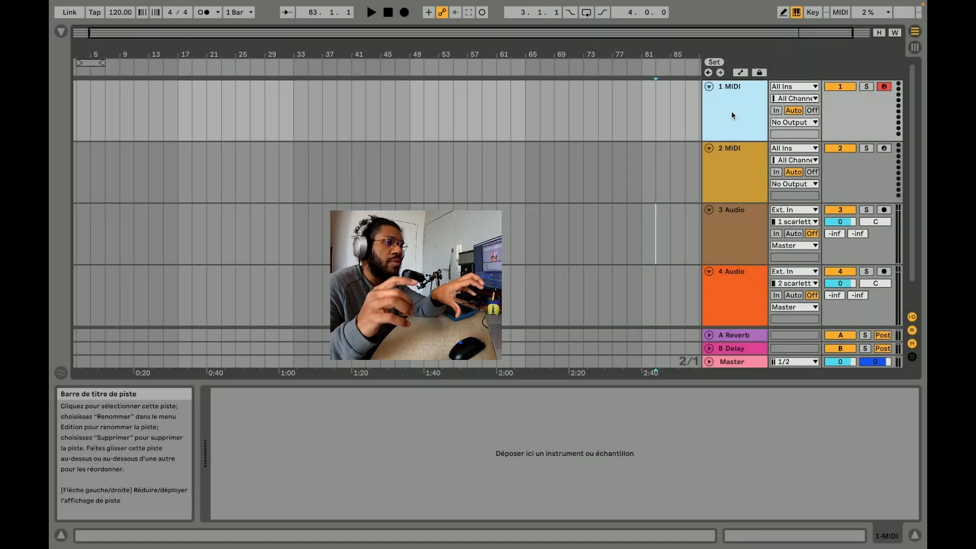
Step: Toggle record arming off and on for the 1 MIDI track, leaving it armed
{"action": "left_click", "coordinate": [885, 89]}
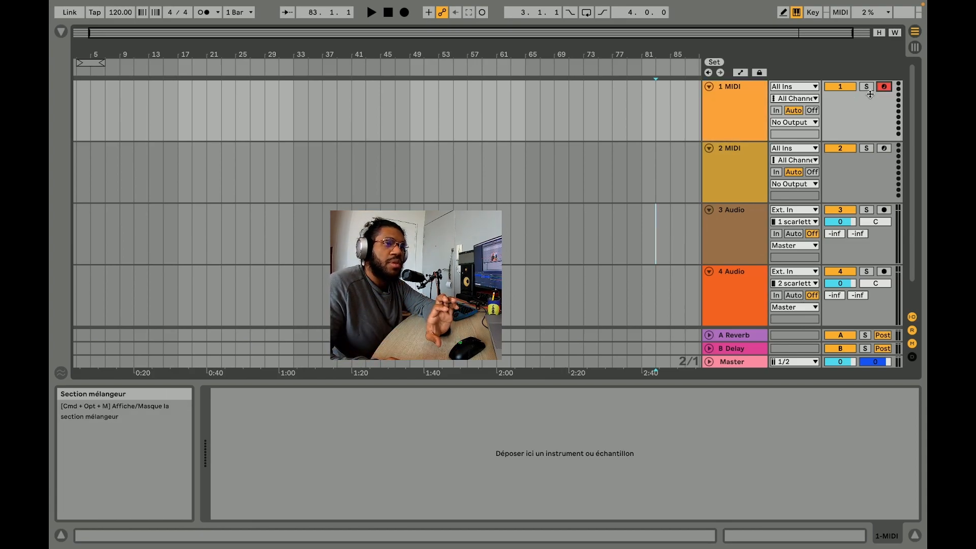
{"action": "left_click", "coordinate": [886, 89]}
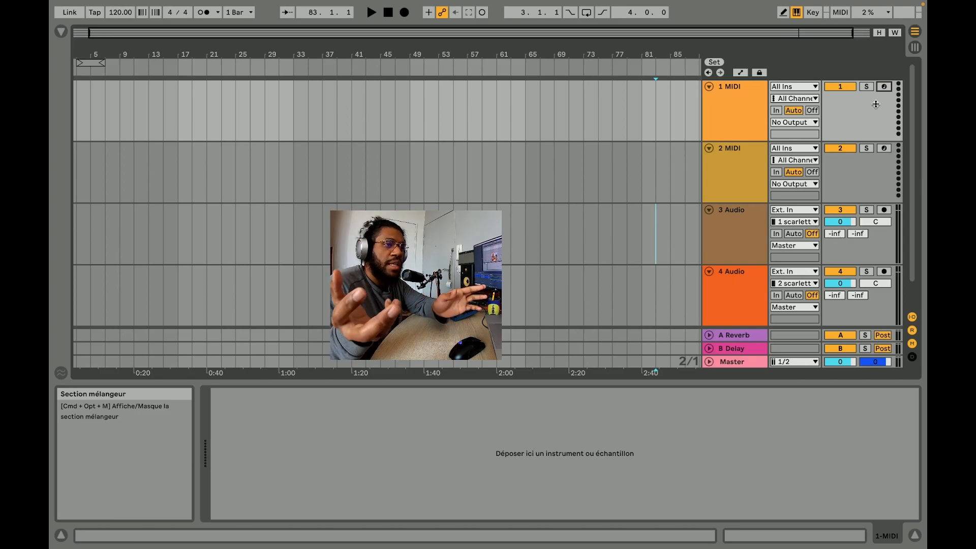
{"action": "left_click", "coordinate": [884, 88]}
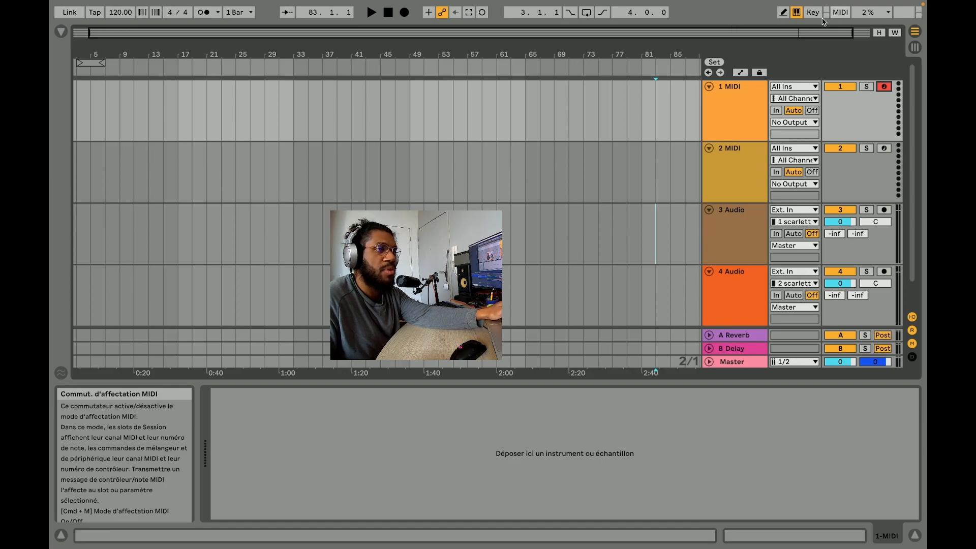
Step: Show the browser beside the arrangement
{"action": "key", "text": "super+alt+b"}
{"action": "left_click", "coordinate": [58, 34]}
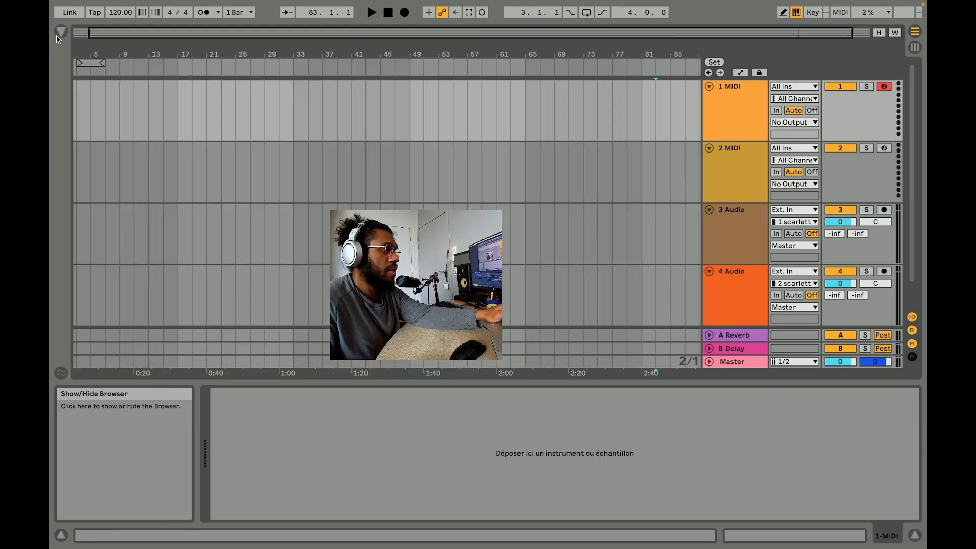
{"action": "left_click", "coordinate": [61, 33]}
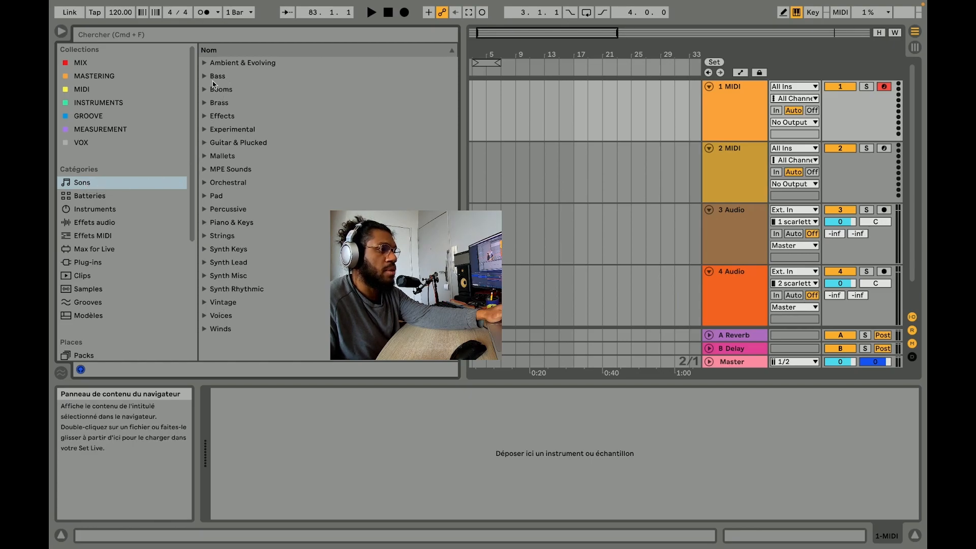
Step: Browse the Batteries, Instruments and Effets audio categories and return to Sons
{"action": "left_click", "coordinate": [90, 196]}
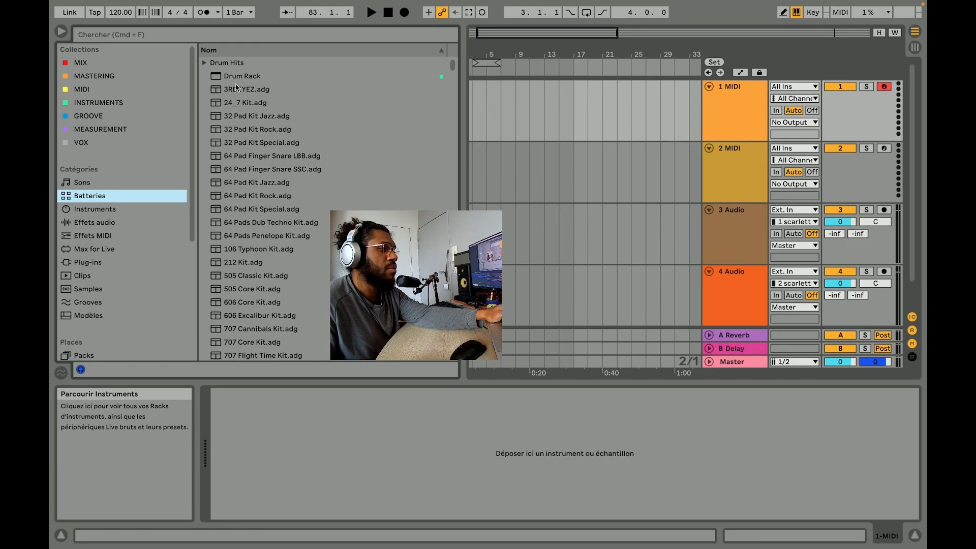
{"action": "scroll", "coordinate": [249, 170], "scroll_direction": "down", "scroll_amount": 1}
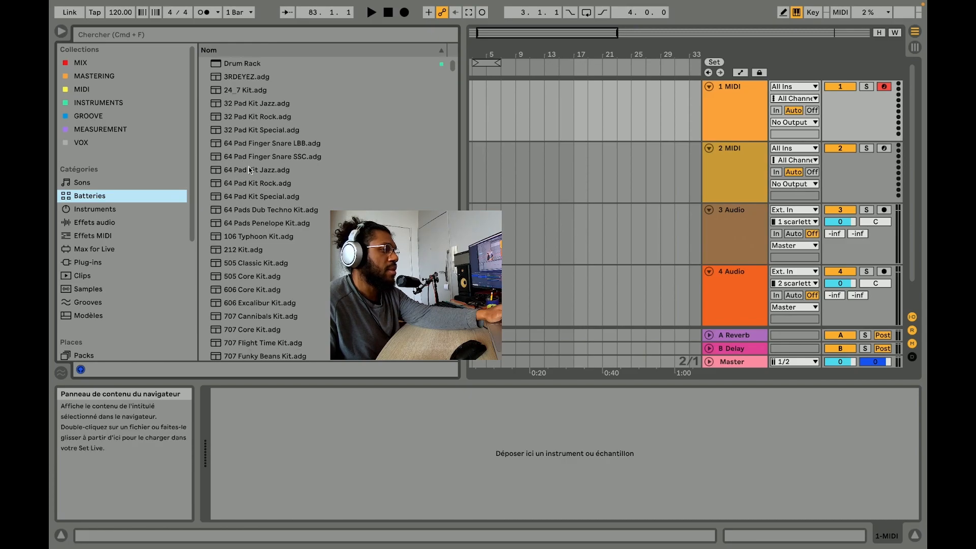
{"action": "left_click", "coordinate": [113, 211]}
{"action": "left_click", "coordinate": [109, 224]}
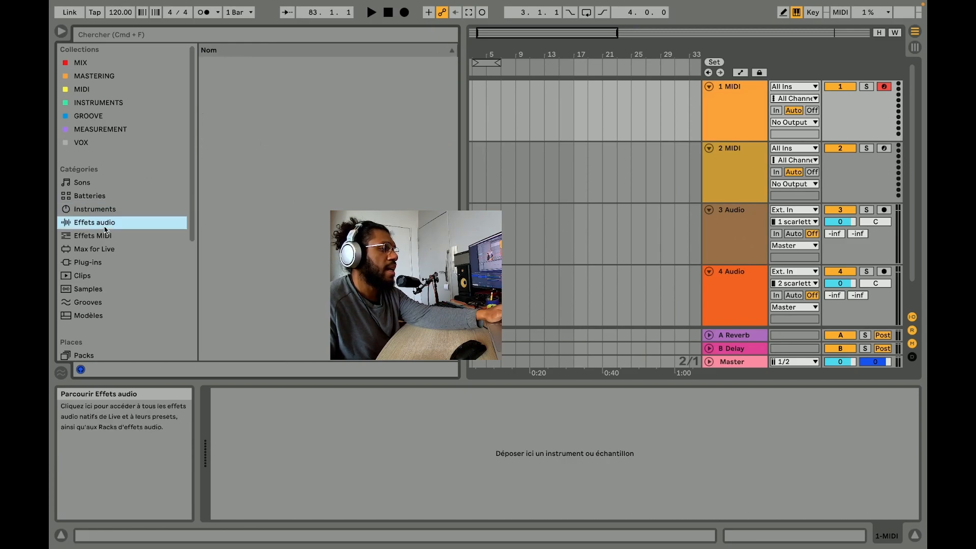
{"action": "key", "text": "Up"}
{"action": "key", "text": "Up"}
{"action": "key", "text": "Up"}
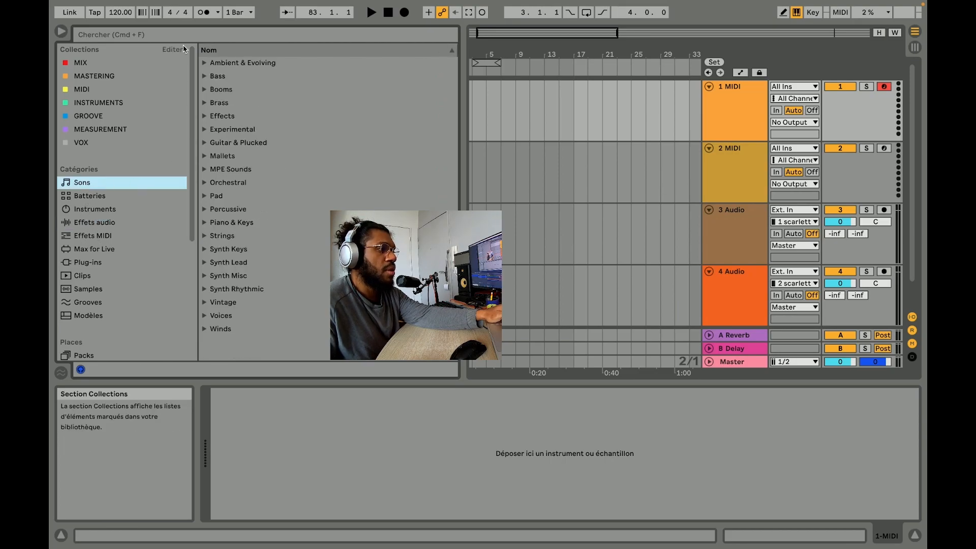
Step: Search the Sons category for "piano", look through the Piano & Keys presets, and clear the search
{"action": "left_click", "coordinate": [111, 36]}
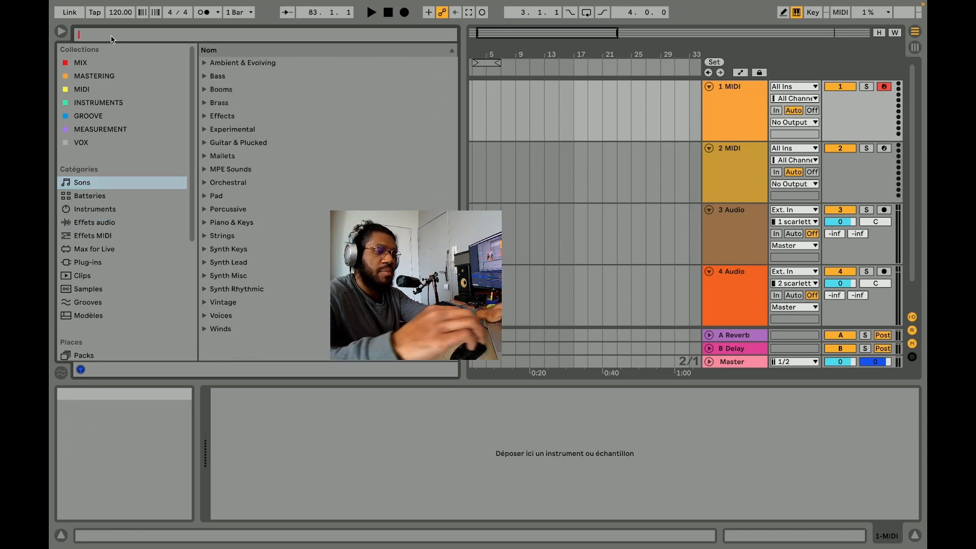
{"action": "type", "text": "piano"}
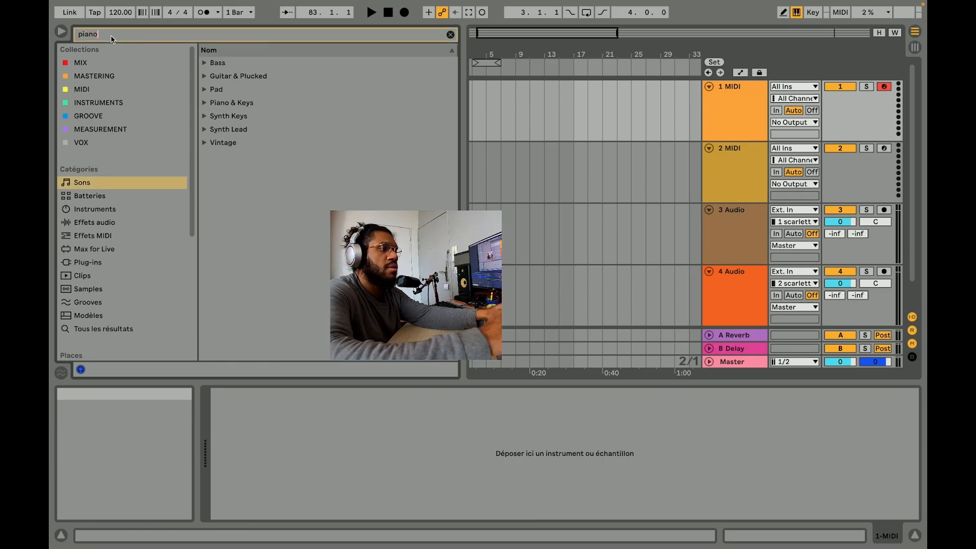
{"action": "scroll", "coordinate": [268, 207], "scroll_direction": "up", "scroll_amount": 3}
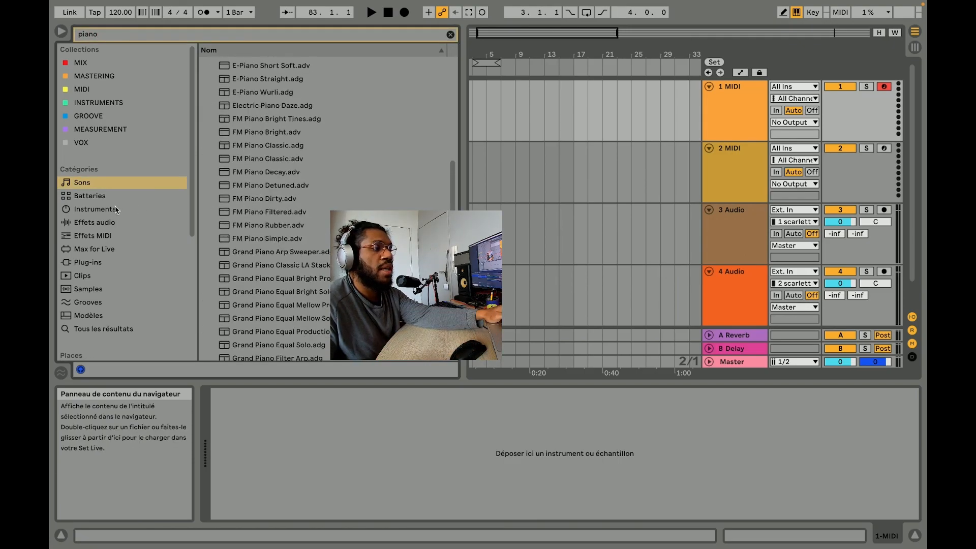
{"action": "scroll", "coordinate": [94, 218], "scroll_direction": "down", "scroll_amount": 1}
{"action": "left_click", "coordinate": [450, 34]}
{"action": "scroll", "coordinate": [122, 203], "scroll_direction": "down", "scroll_amount": 3}
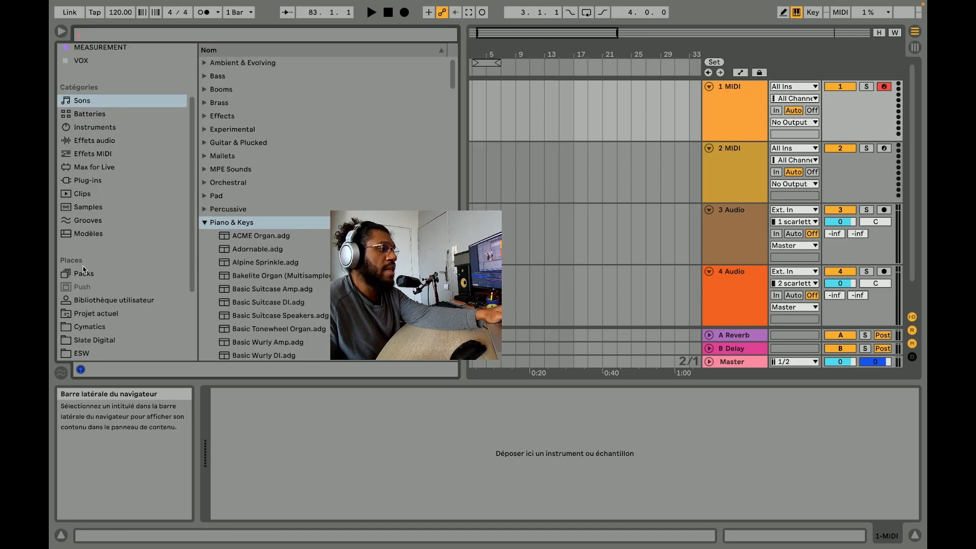
Step: Browse the Packs place in the browser and expand the list of available packs
{"action": "left_click", "coordinate": [81, 273]}
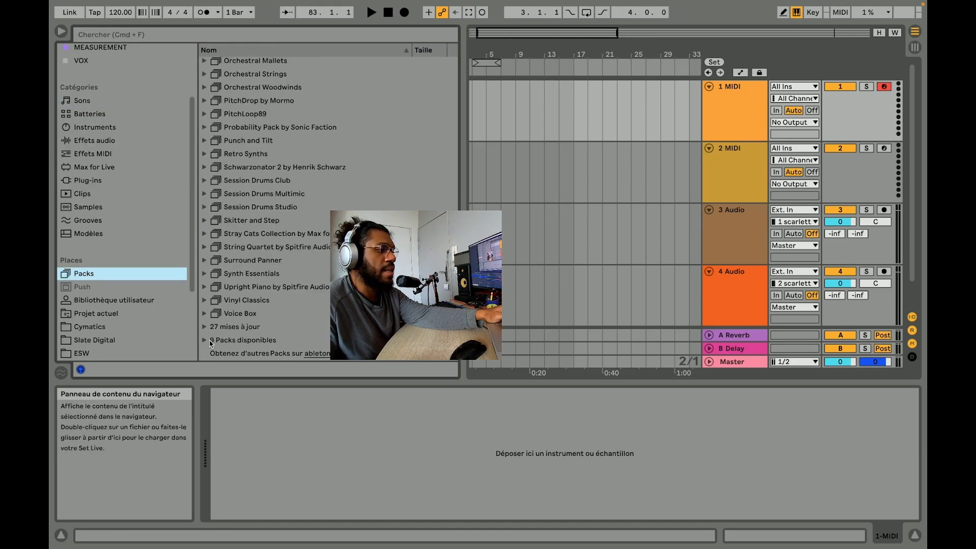
{"action": "left_click", "coordinate": [204, 341]}
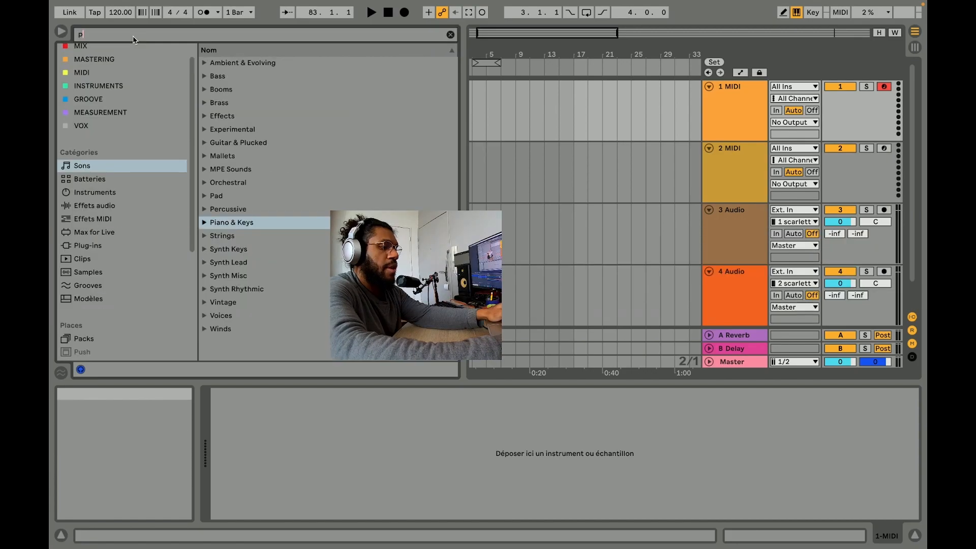
Step: Search Sons for "piano" and load the Grand Piano.adg preset from Piano & Keys onto the 1 MIDI track
{"action": "left_click", "coordinate": [134, 35]}
{"action": "type", "text": "piano"}
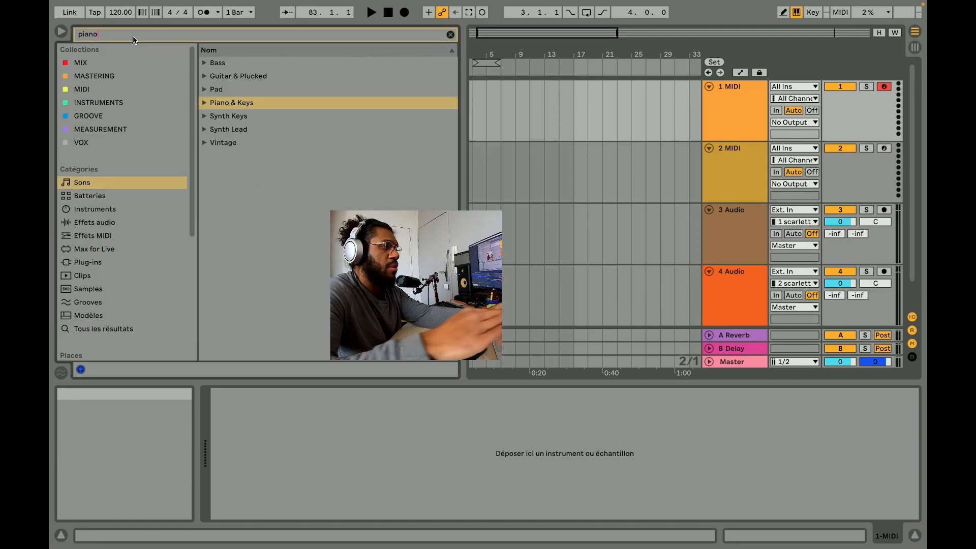
{"action": "left_click", "coordinate": [204, 105]}
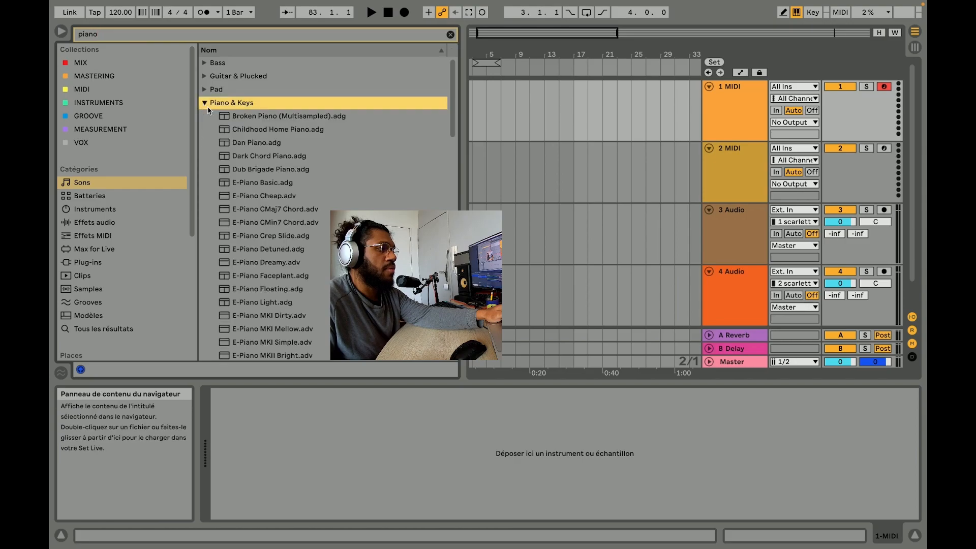
{"action": "scroll", "coordinate": [237, 129], "scroll_direction": "down", "scroll_amount": 10}
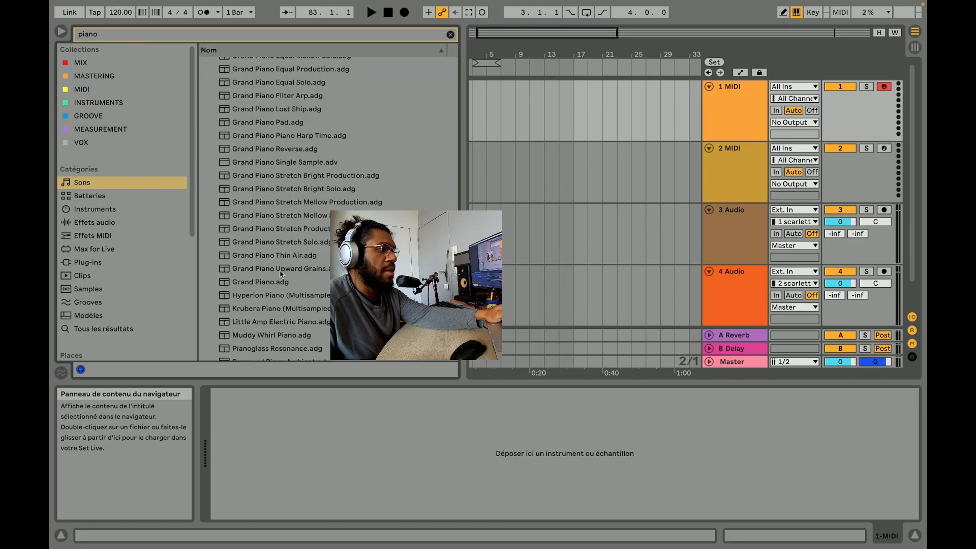
{"action": "left_click", "coordinate": [258, 283]}
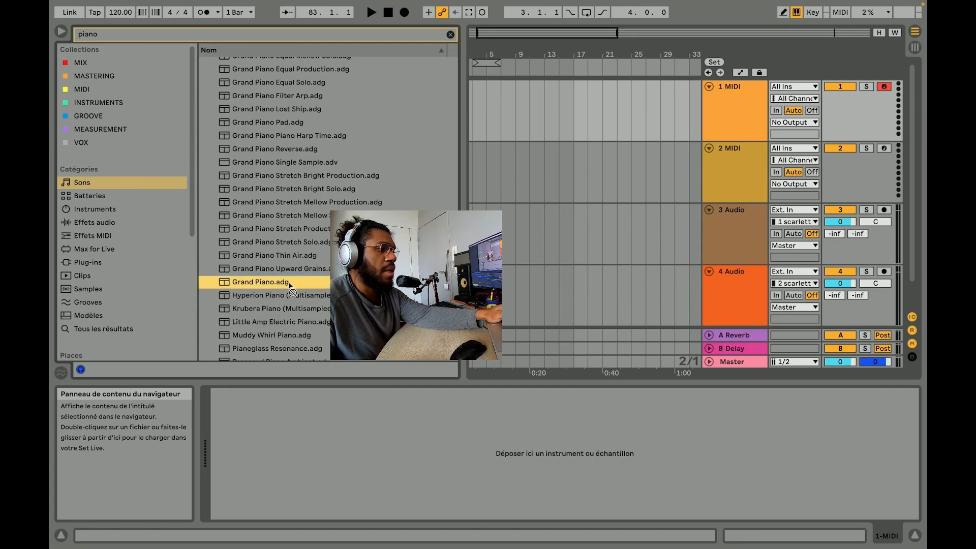
{"action": "left_click_drag", "start_coordinate": [356, 284], "coordinate": [738, 107]}
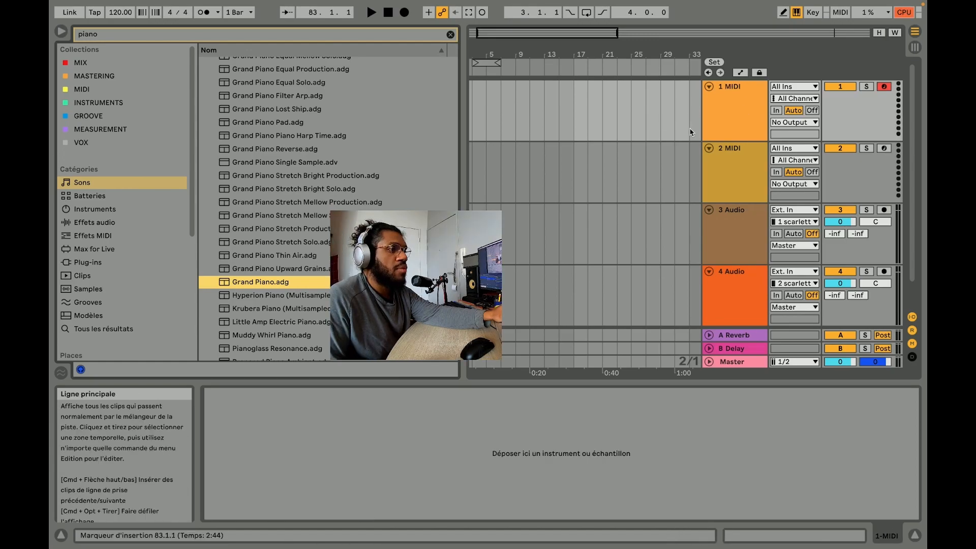
{"action": "left_click", "coordinate": [737, 124]}
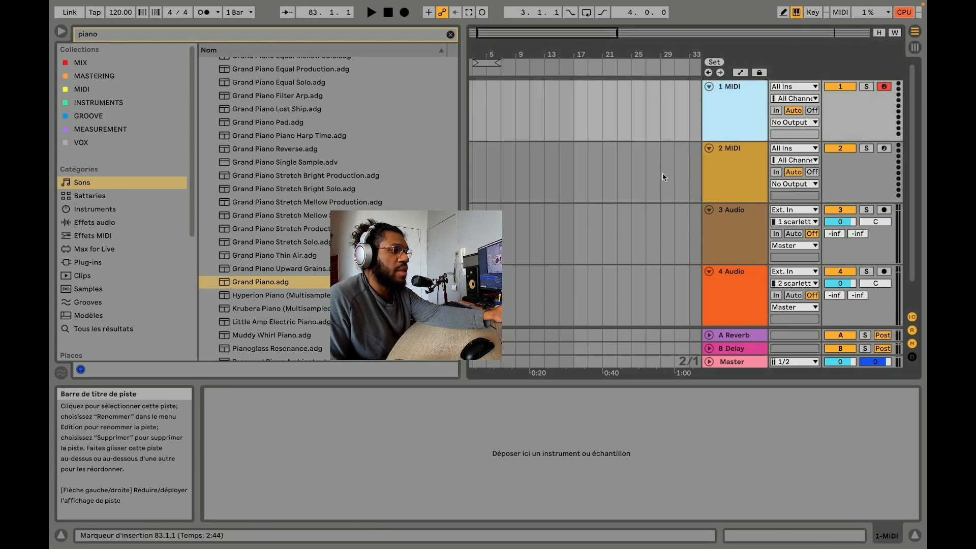
{"action": "double_click", "coordinate": [255, 284]}
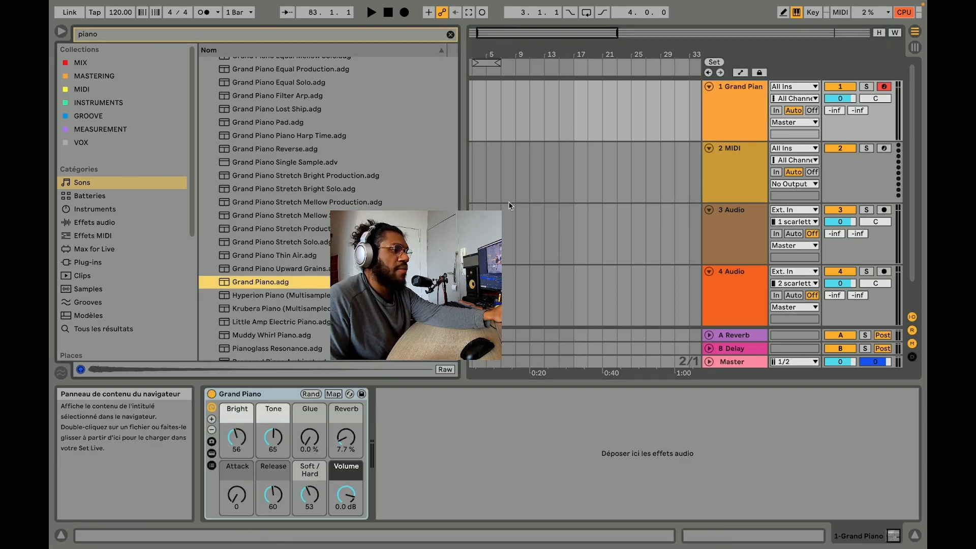
{"action": "left_click", "coordinate": [731, 105]}
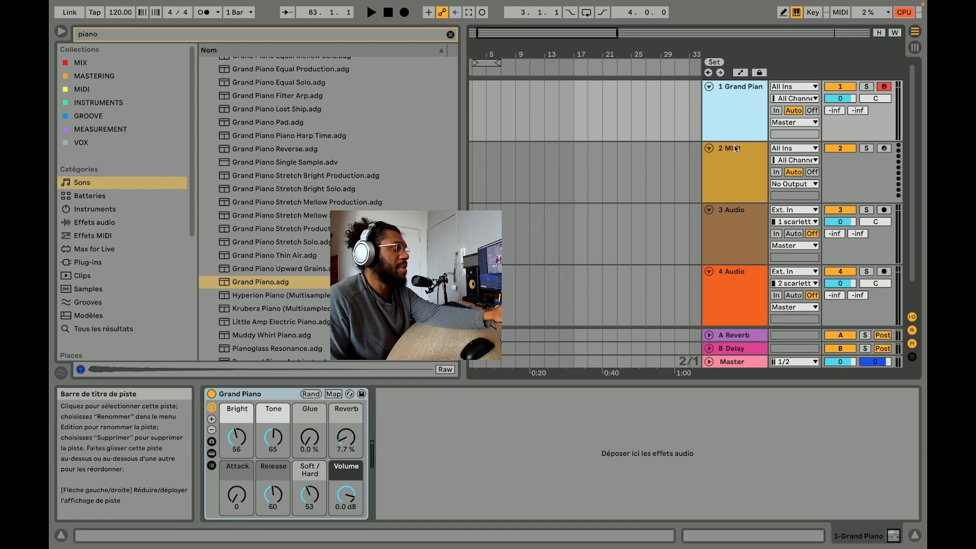
Step: Load the 64 Pads Penelope Kit.adg preset from the Batteries category onto the 2 MIDI track
{"action": "left_click", "coordinate": [732, 163]}
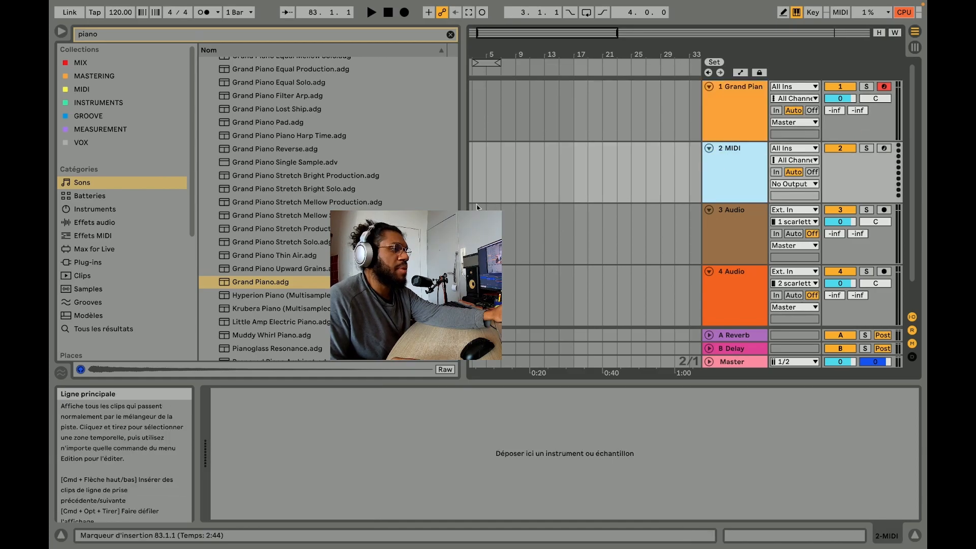
{"action": "scroll", "coordinate": [356, 269], "scroll_direction": "down", "scroll_amount": 1}
{"action": "left_click", "coordinate": [355, 270]}
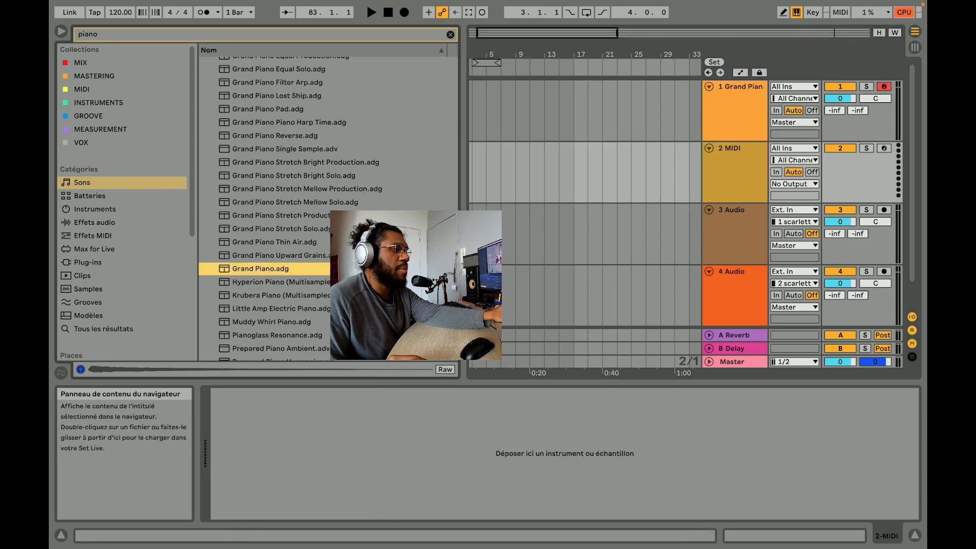
{"action": "left_click", "coordinate": [131, 40]}
{"action": "left_click", "coordinate": [89, 196]}
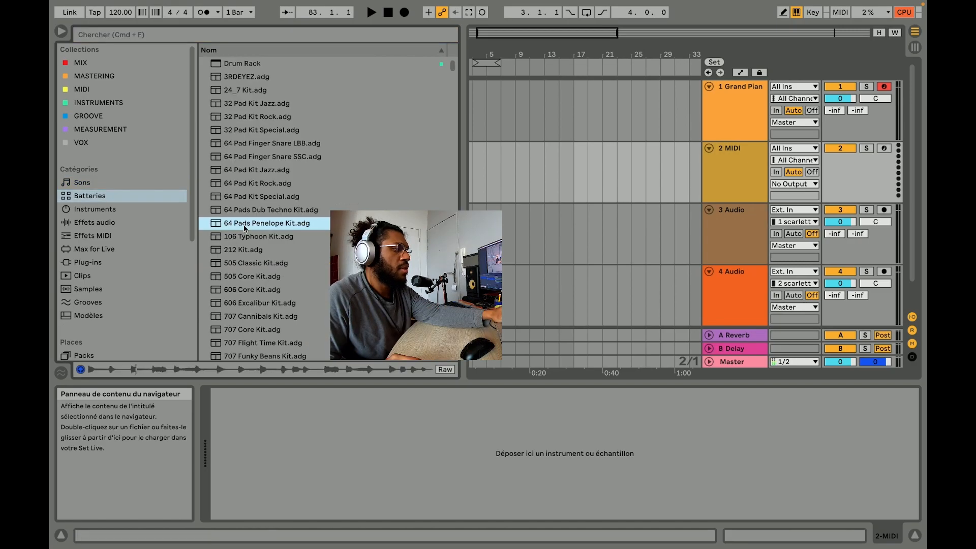
{"action": "left_click", "coordinate": [746, 183]}
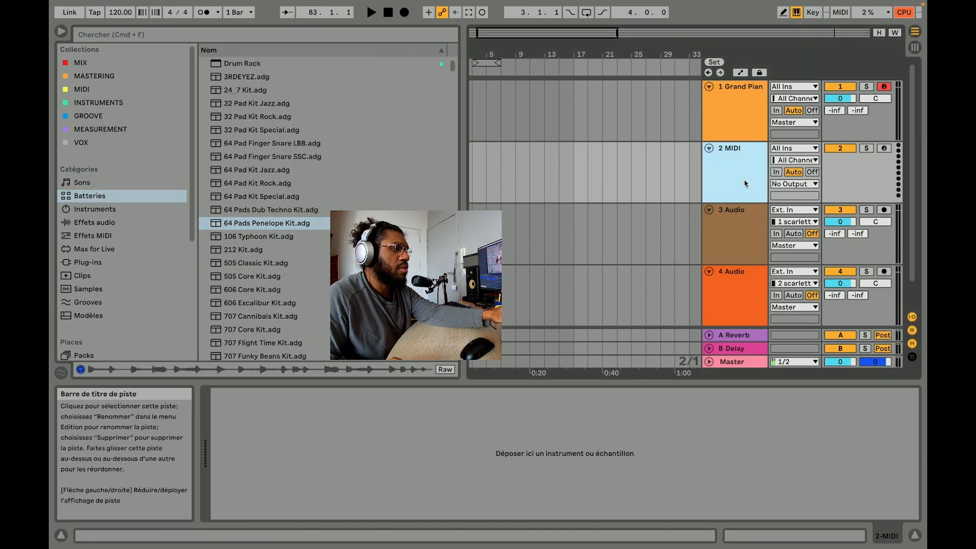
{"action": "left_click", "coordinate": [254, 223]}
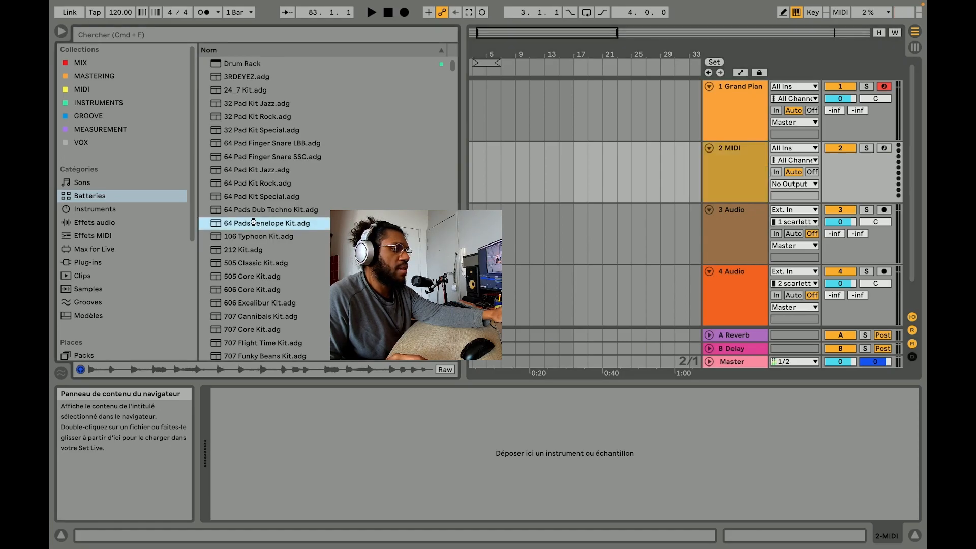
{"action": "double_click", "coordinate": [255, 223]}
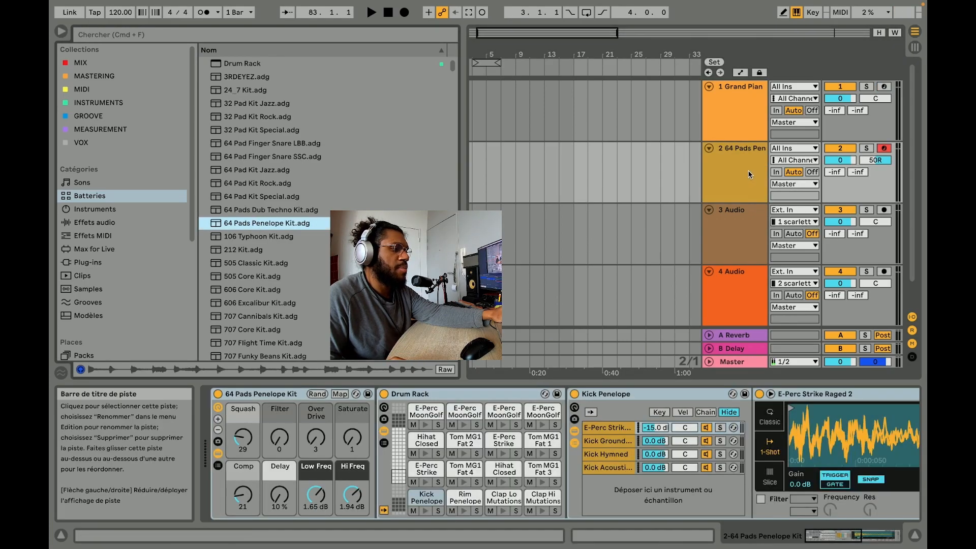
Step: Reset the 64 Pads Penelope Kit track's panning to centre and display the Grand Piano track's device
{"action": "left_click", "coordinate": [745, 164]}
{"action": "left_click", "coordinate": [745, 117]}
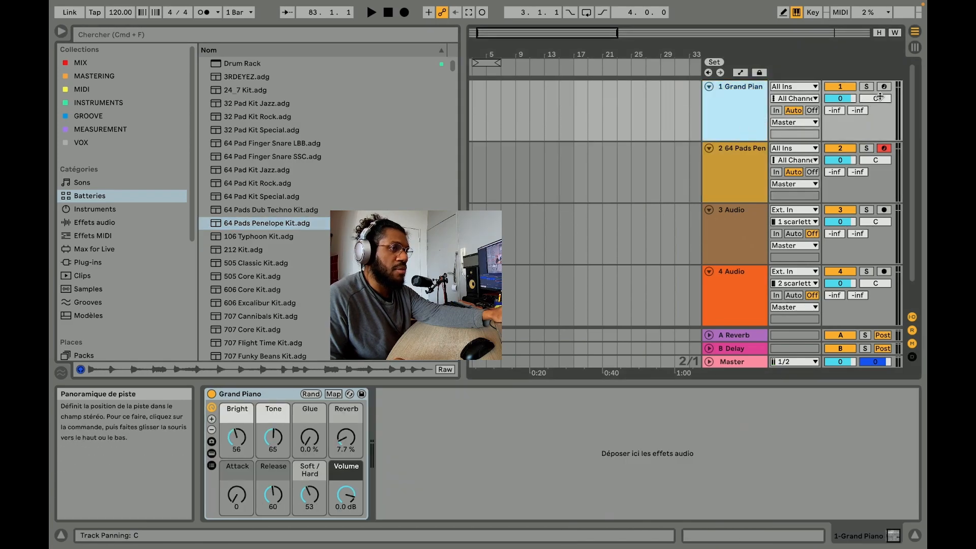
{"action": "double_click", "coordinate": [876, 161]}
{"action": "left_click", "coordinate": [746, 102]}
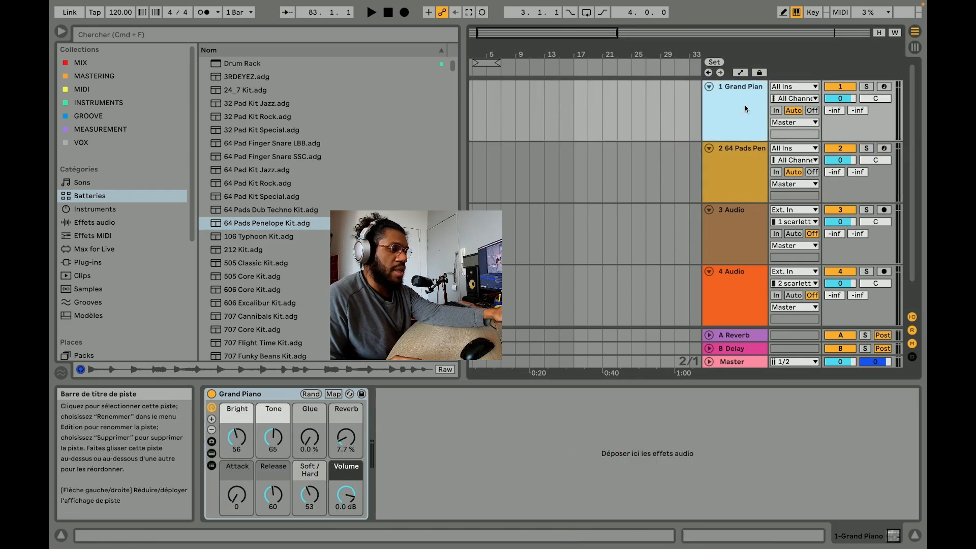
Step: Arm the Grand Piano track, switch arming to the 64 Pads Penelope Kit track, and play drum notes from the computer keyboard one octave lower
{"action": "left_click", "coordinate": [883, 87]}
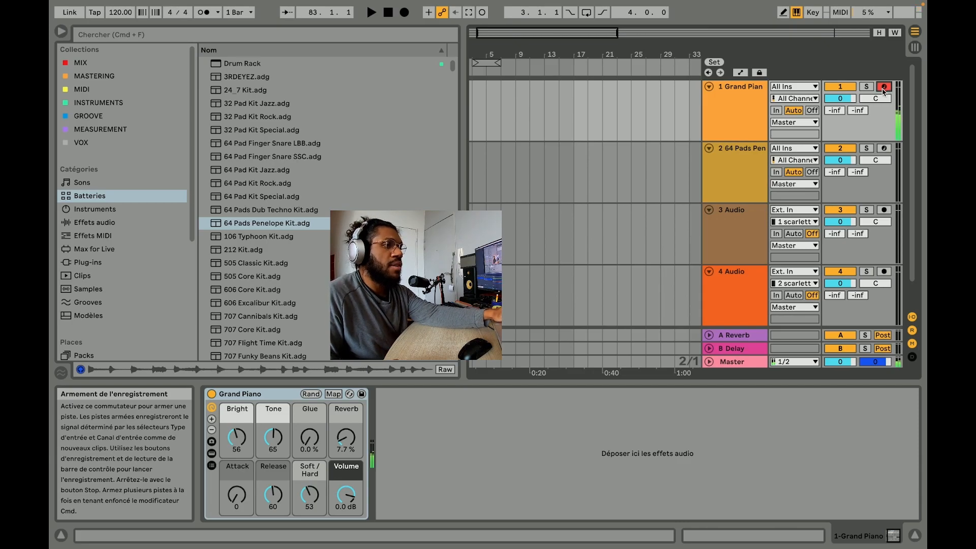
{"action": "left_click", "coordinate": [883, 149]}
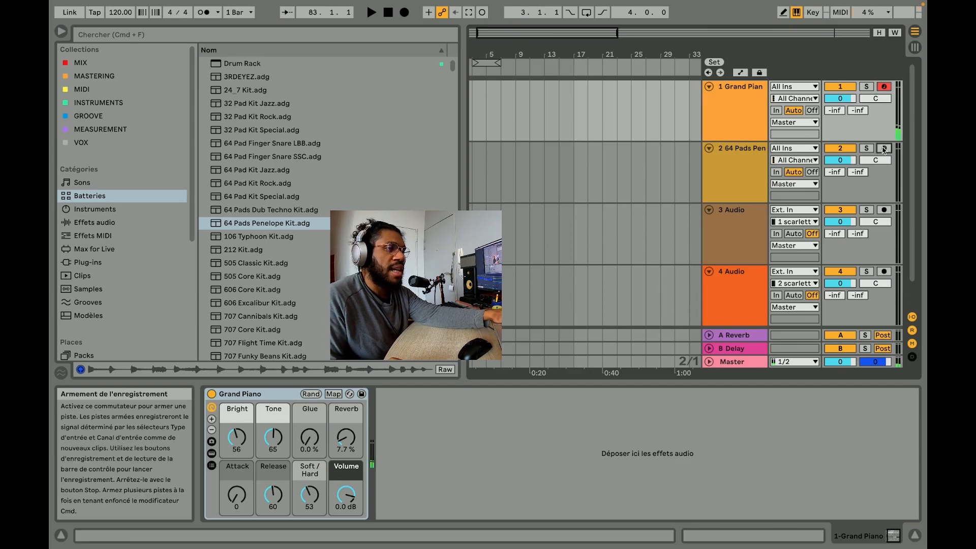
{"action": "key", "text": "a"}
{"action": "key", "text": "s"}
{"action": "key", "text": "d"}
{"action": "key", "text": "z"}
{"action": "key", "text": "a"}
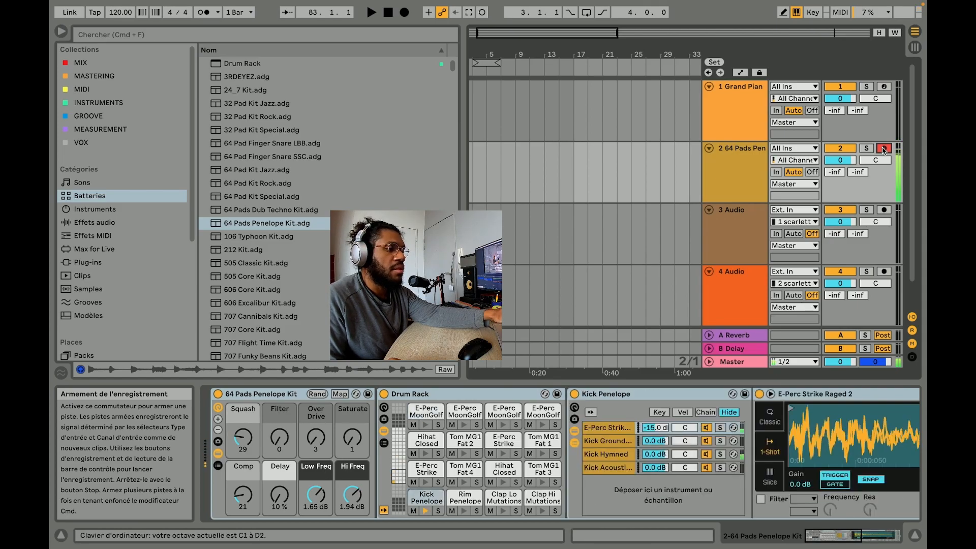
Step: Arm the Grand Piano track together with the already armed 64 Pads Penelope Kit track, keeping Grand Piano selected
{"action": "left_click", "coordinate": [870, 106]}
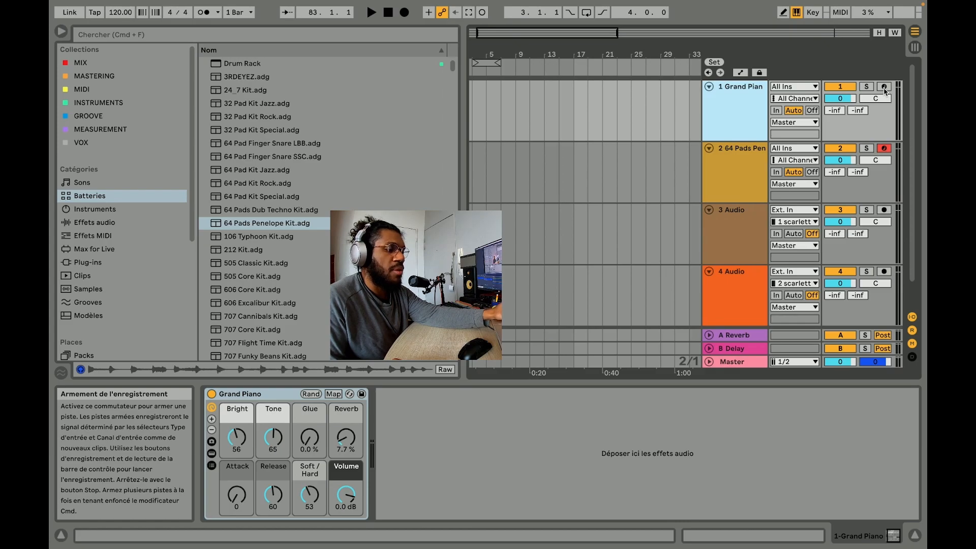
{"action": "left_click", "coordinate": [884, 87]}
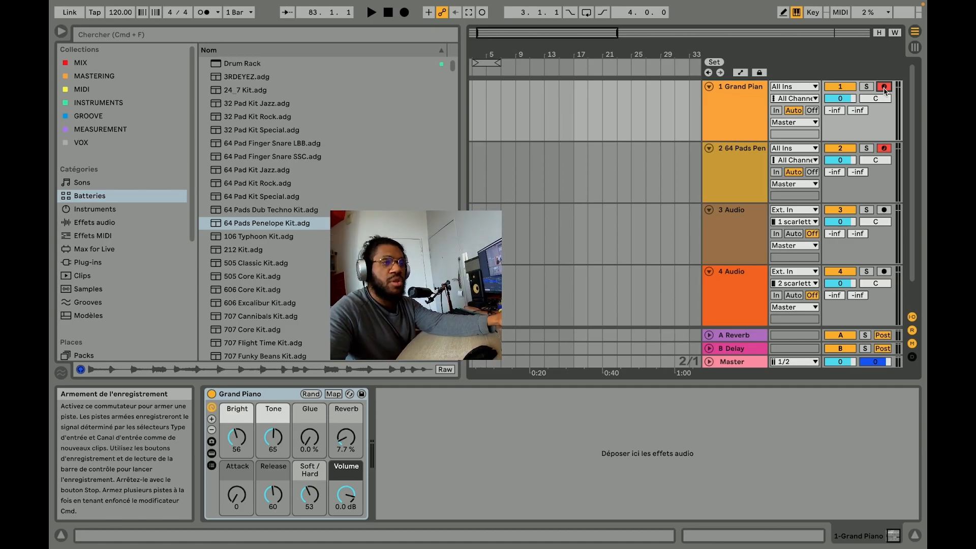
{"action": "left_click", "coordinate": [755, 120]}
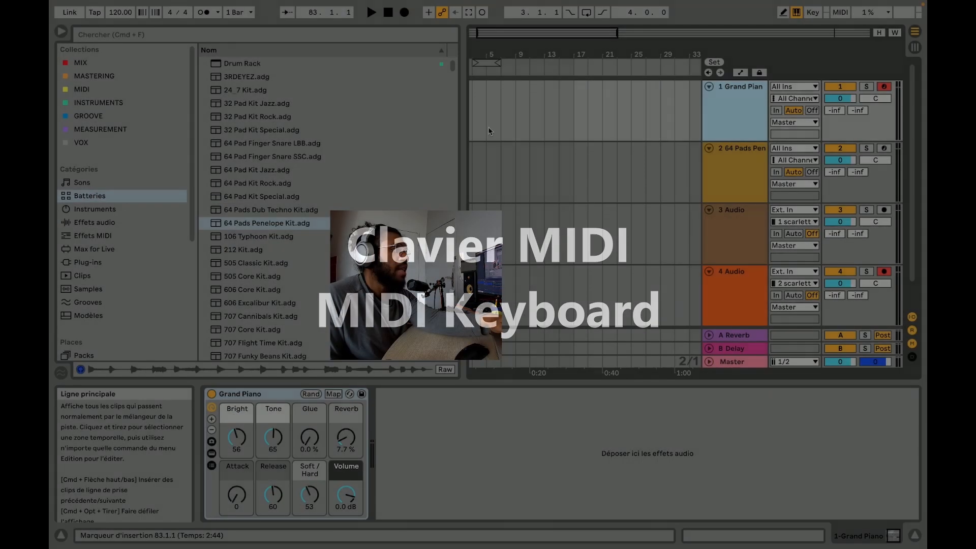
Step: Open the Preferences and look through the Library, File Folder, Record Warp Launch, Audio and Look Feel pages
{"action": "left_click", "coordinate": [83, 6]}
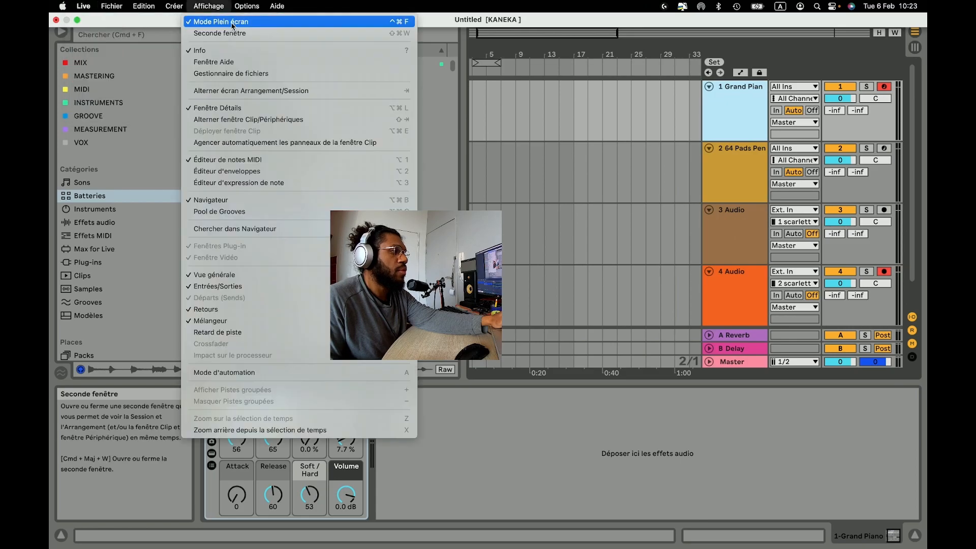
{"action": "mouse_move", "coordinate": [133, 5]}
{"action": "mouse_move", "coordinate": [83, 6]}
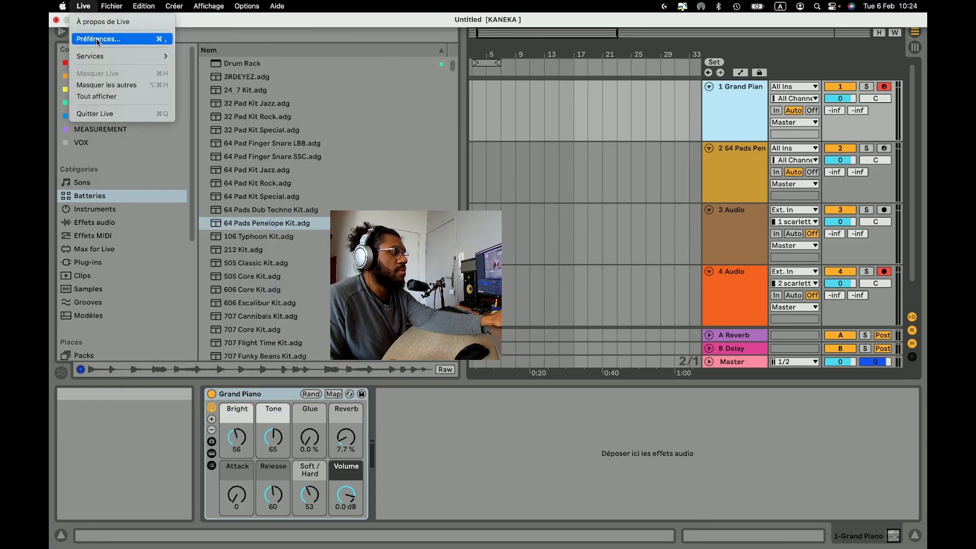
{"action": "left_click", "coordinate": [98, 40]}
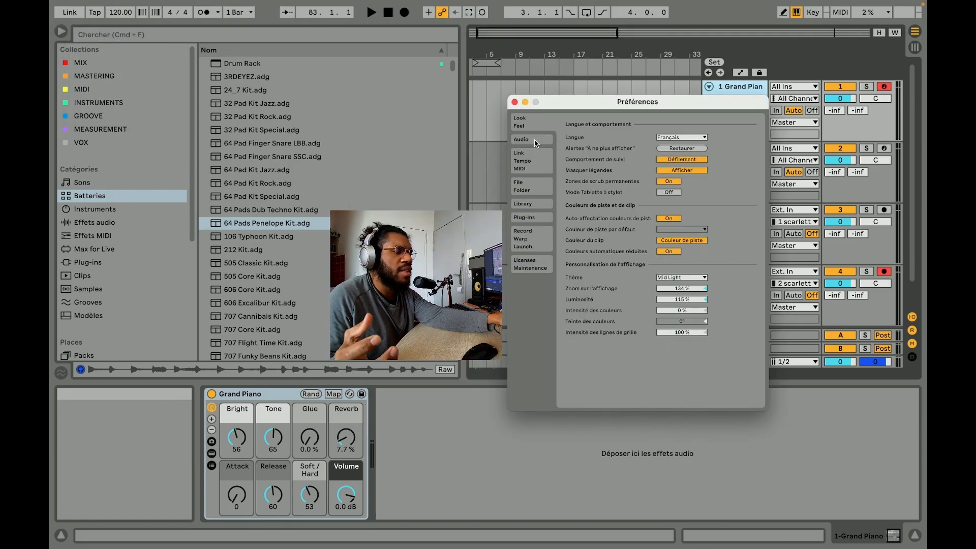
{"action": "left_click", "coordinate": [523, 204]}
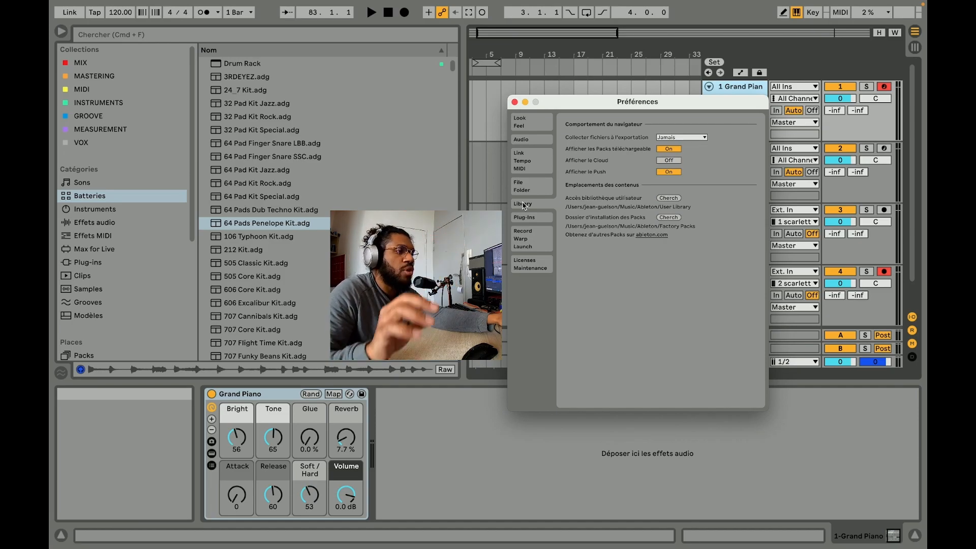
{"action": "left_click", "coordinate": [528, 190]}
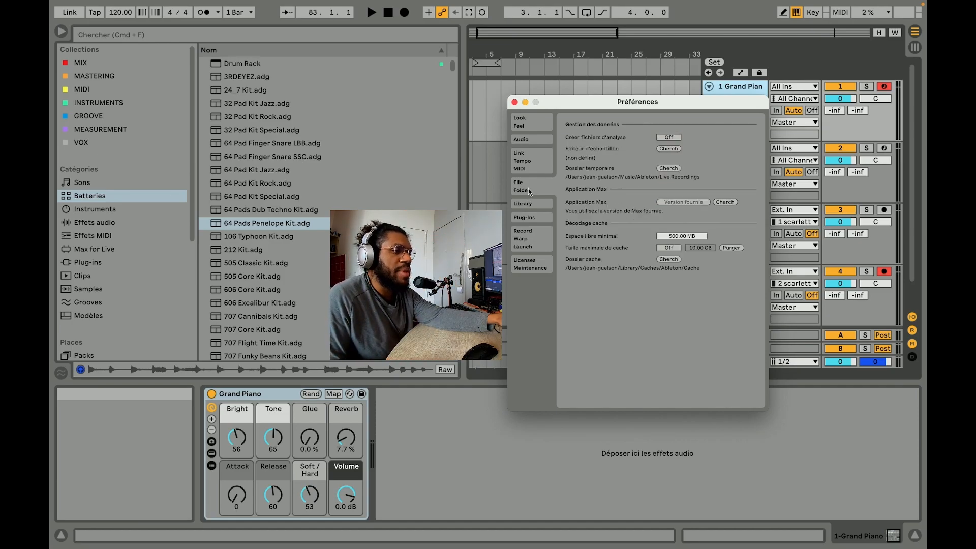
{"action": "left_click", "coordinate": [531, 237]}
{"action": "left_click", "coordinate": [532, 142]}
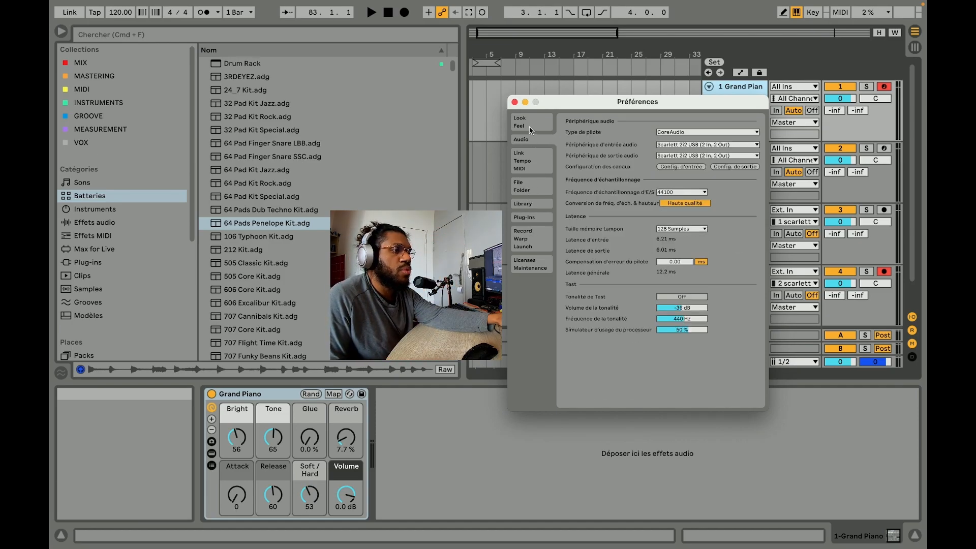
{"action": "left_click", "coordinate": [529, 125]}
Step: Move the Preferences window aside and examine the MIDI control surface options on the Link Tempo MIDI page
{"action": "left_click_drag", "start_coordinate": [558, 106], "coordinate": [124, 85]}
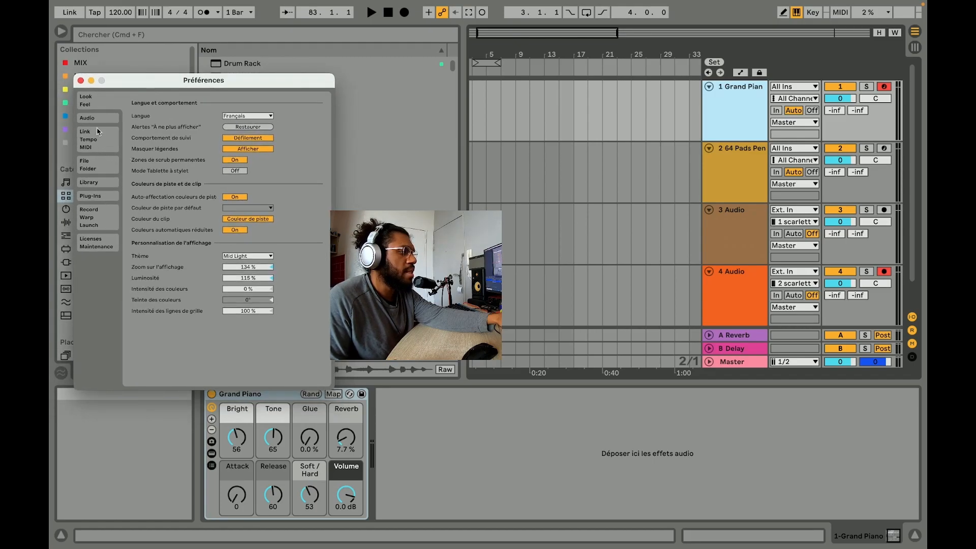
{"action": "left_click", "coordinate": [93, 146]}
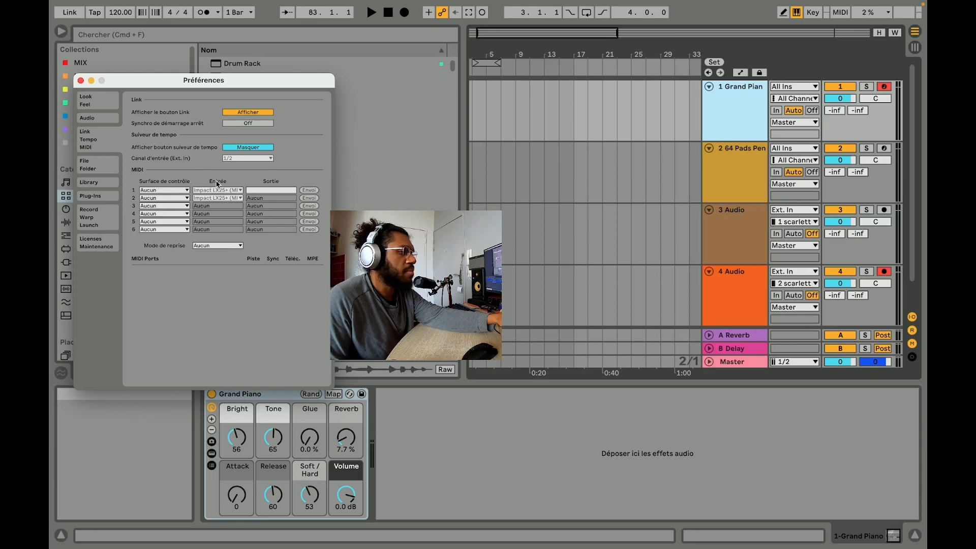
{"action": "left_click", "coordinate": [164, 190]}
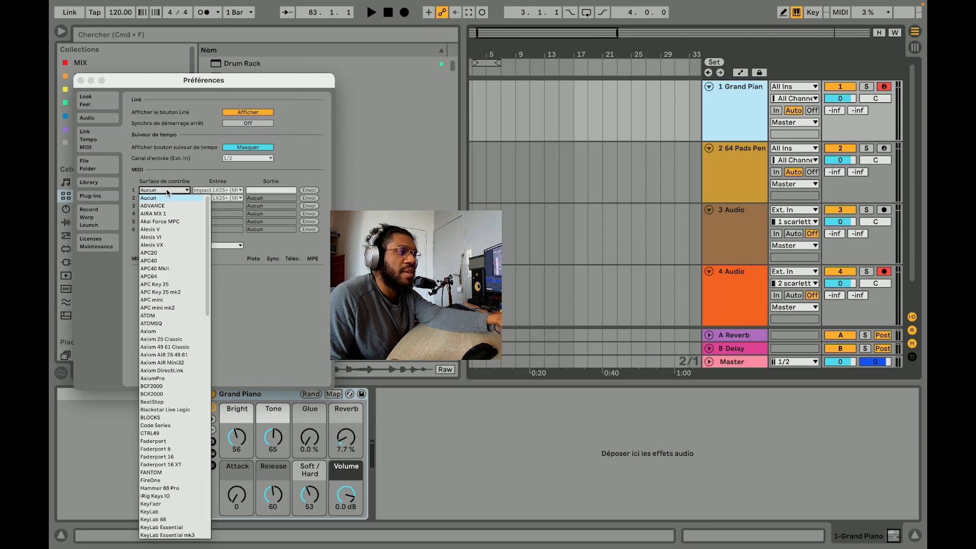
{"action": "left_click", "coordinate": [346, 201]}
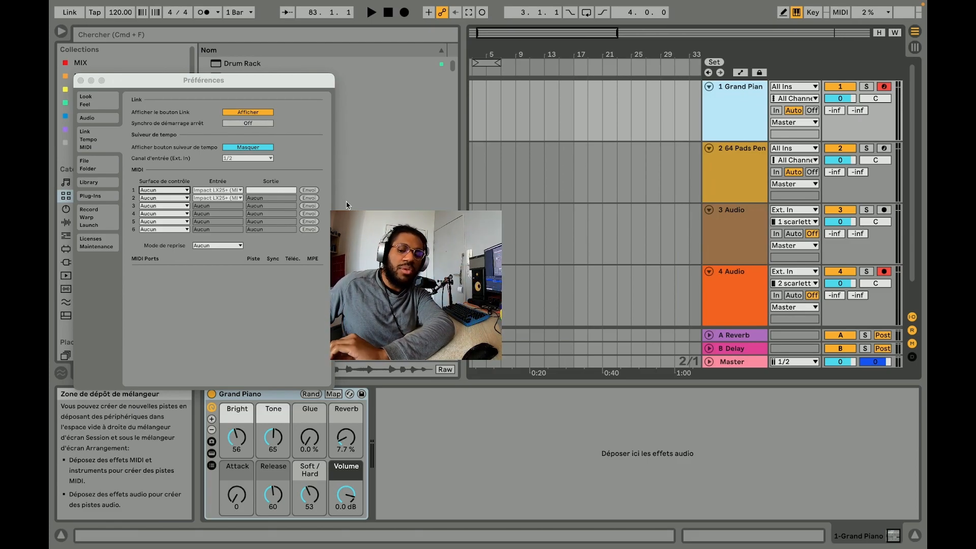
{"action": "left_click", "coordinate": [176, 191]}
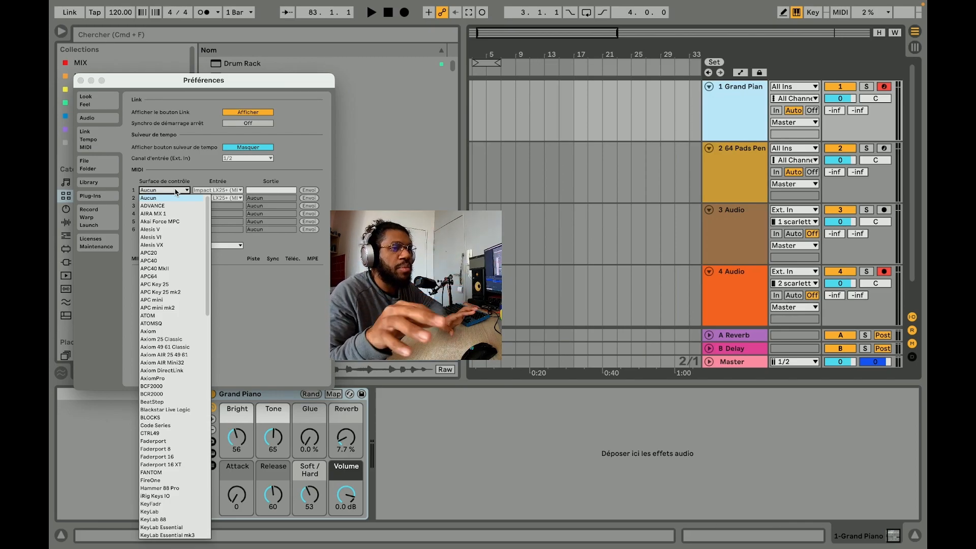
{"action": "left_click", "coordinate": [176, 192]}
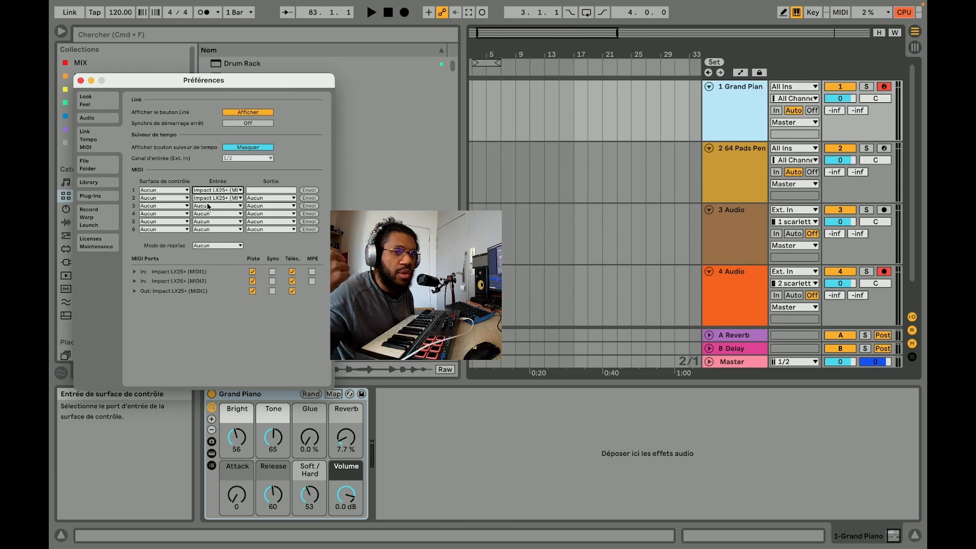
Step: Switch arming from Grand Piano to the 64 Pads Penelope Kit track, and arm the 3 Audio track in its place
{"action": "left_click", "coordinate": [680, 107]}
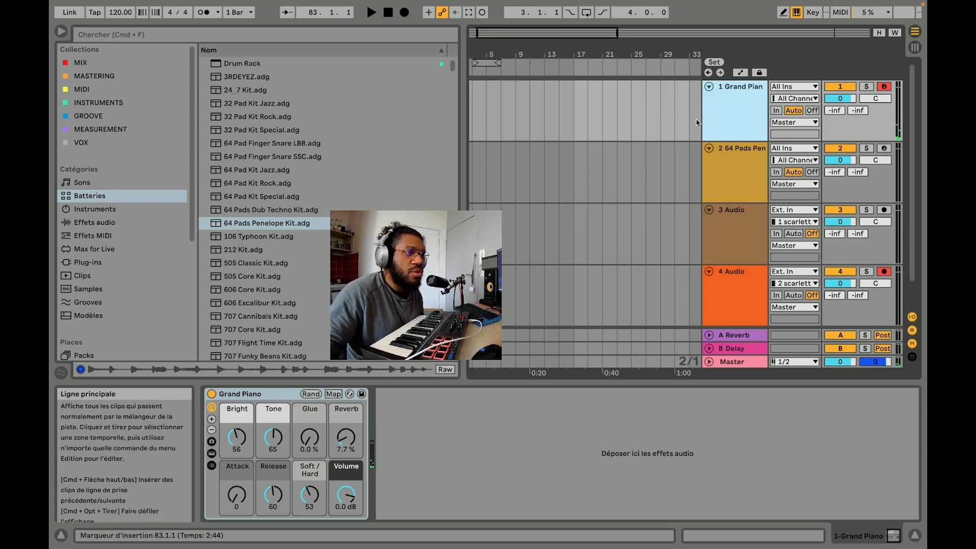
{"action": "left_click", "coordinate": [883, 148]}
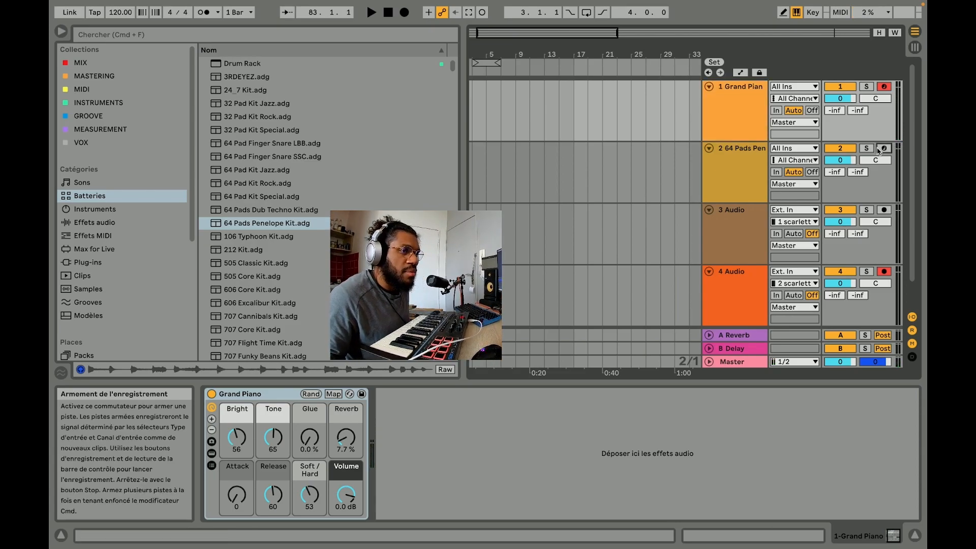
{"action": "left_click", "coordinate": [746, 209]}
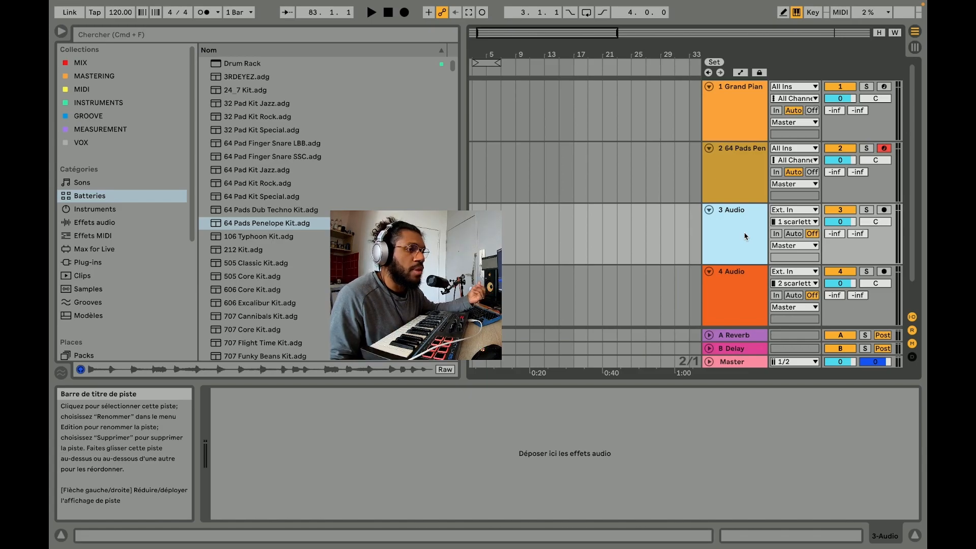
{"action": "left_click", "coordinate": [884, 210]}
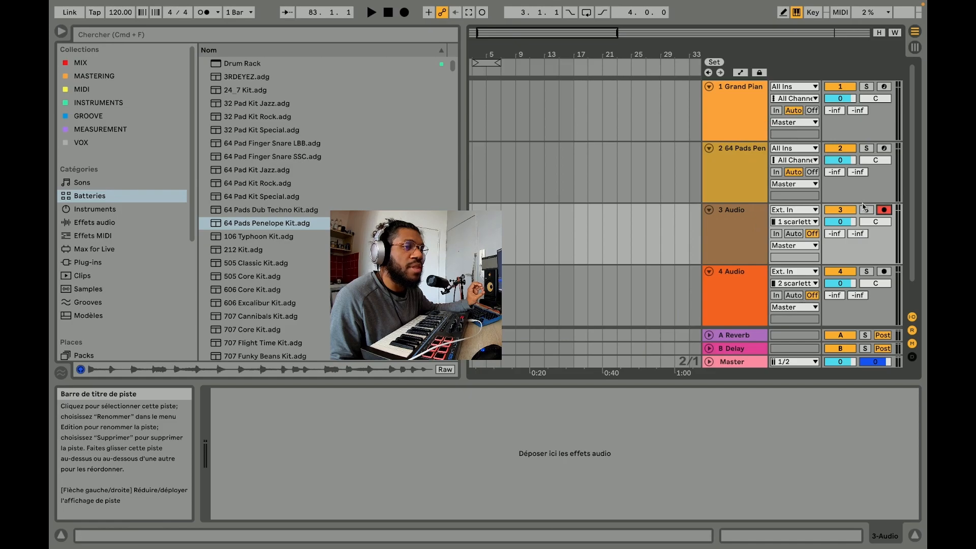
{"action": "left_click", "coordinate": [747, 244]}
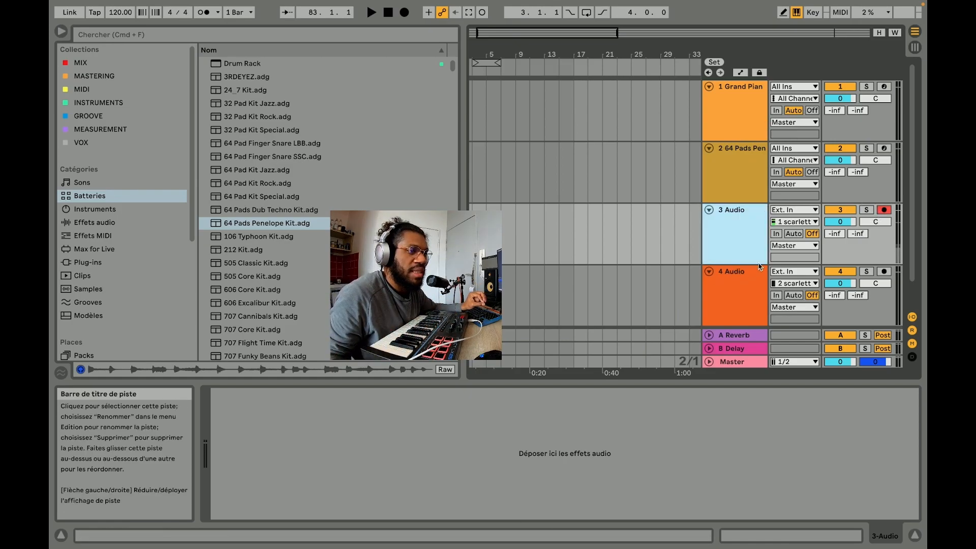
Step: Examine the input channels available to the 3 Audio track, leaving 1 scarlett 2i2 USB as its source
{"action": "left_click", "coordinate": [794, 222]}
{"action": "left_click", "coordinate": [788, 224]}
{"action": "left_click", "coordinate": [788, 224]}
{"action": "left_click", "coordinate": [781, 225]}
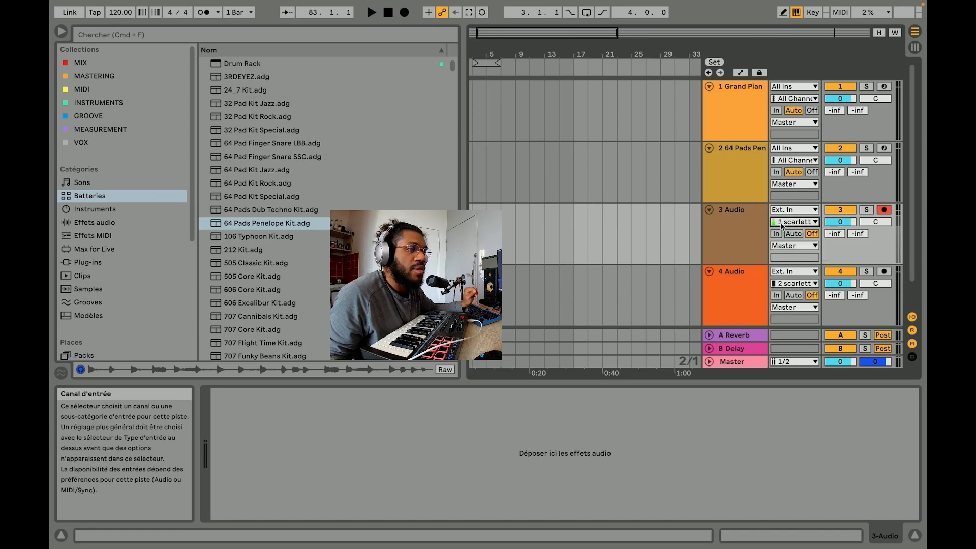
{"action": "left_click", "coordinate": [736, 226]}
{"action": "left_click", "coordinate": [788, 223]}
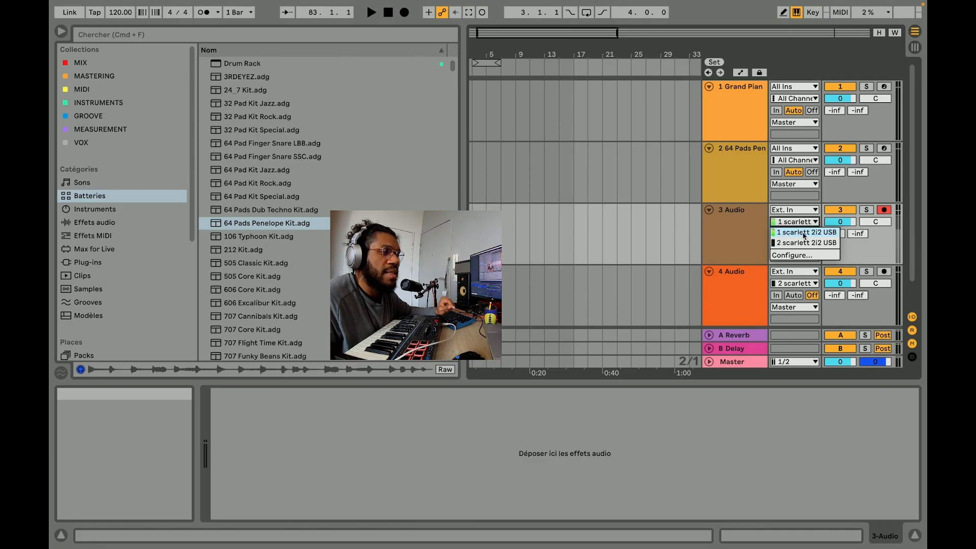
{"action": "left_click", "coordinate": [748, 242]}
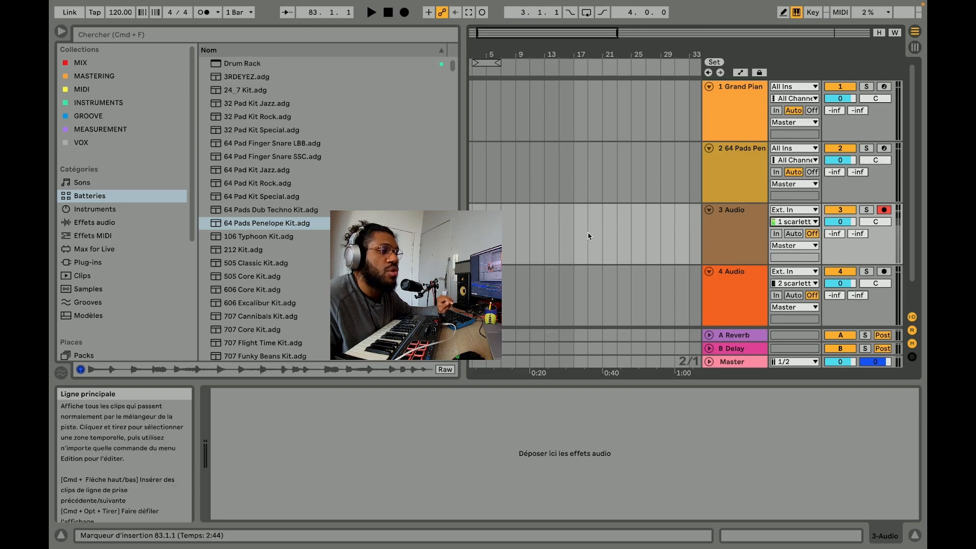
Step: Record a short audio take on the 3 Audio track from bar 17 and play it back
{"action": "left_click", "coordinate": [404, 12]}
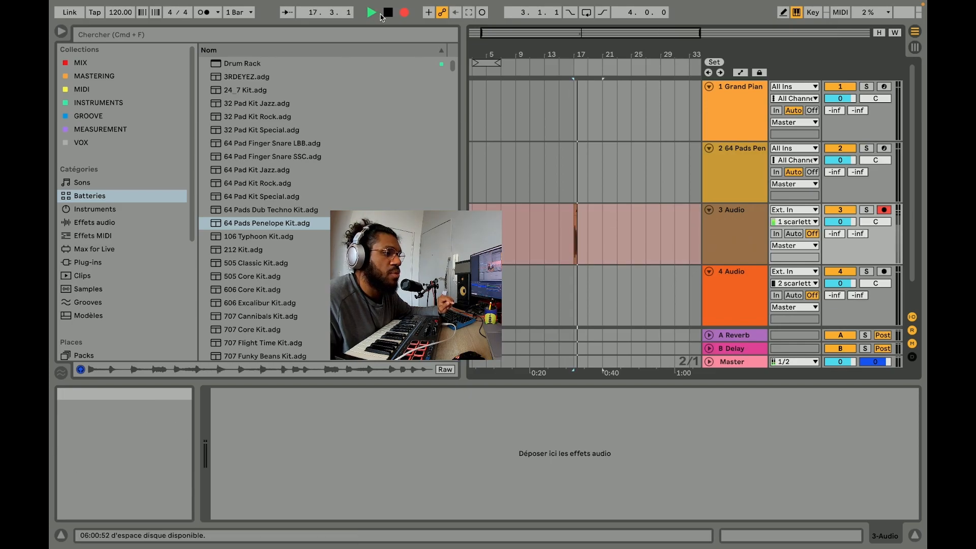
{"action": "left_click", "coordinate": [390, 13]}
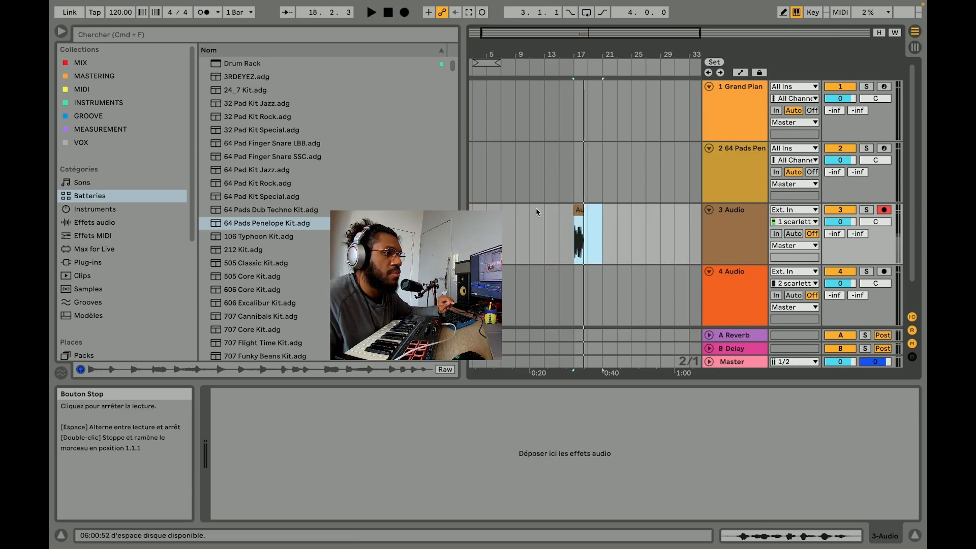
{"action": "key", "text": "space"}
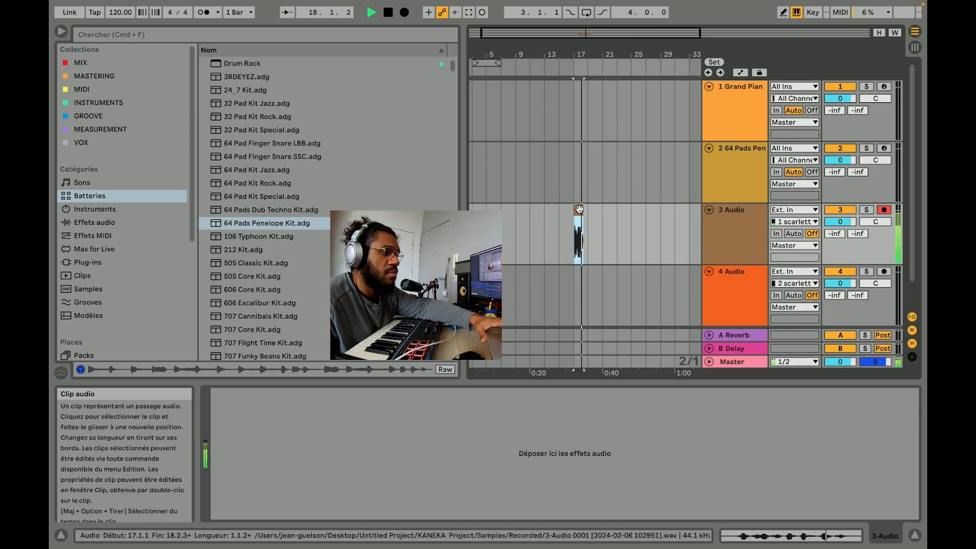
{"action": "key", "text": "space"}
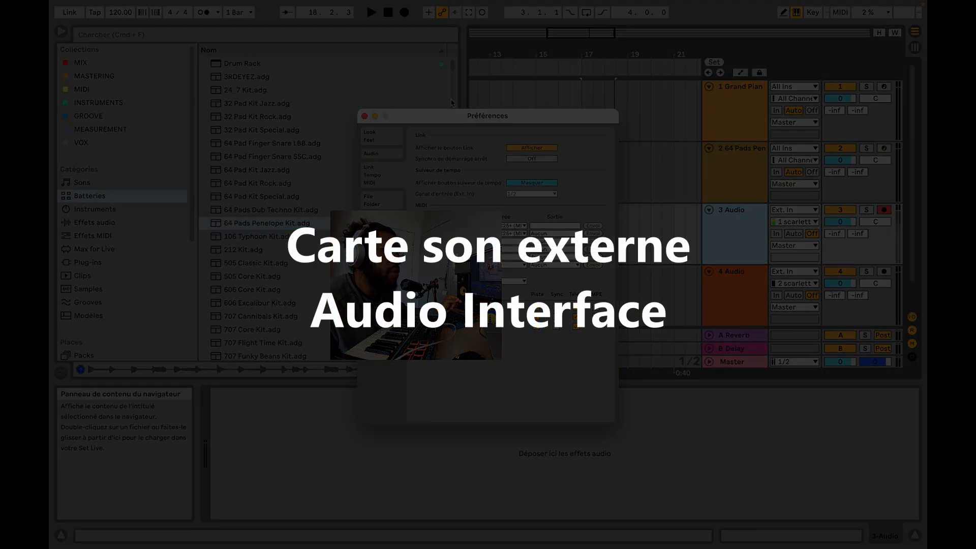
Step: Display the Audio page of the Preferences and examine the devices offered for audio input
{"action": "left_click_drag", "start_coordinate": [455, 117], "coordinate": [170, 104]}
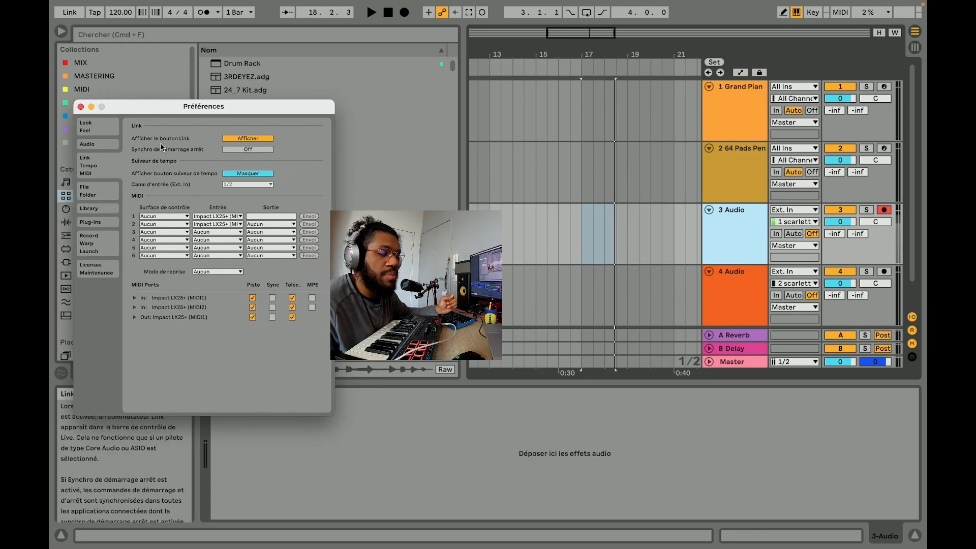
{"action": "left_click", "coordinate": [106, 147]}
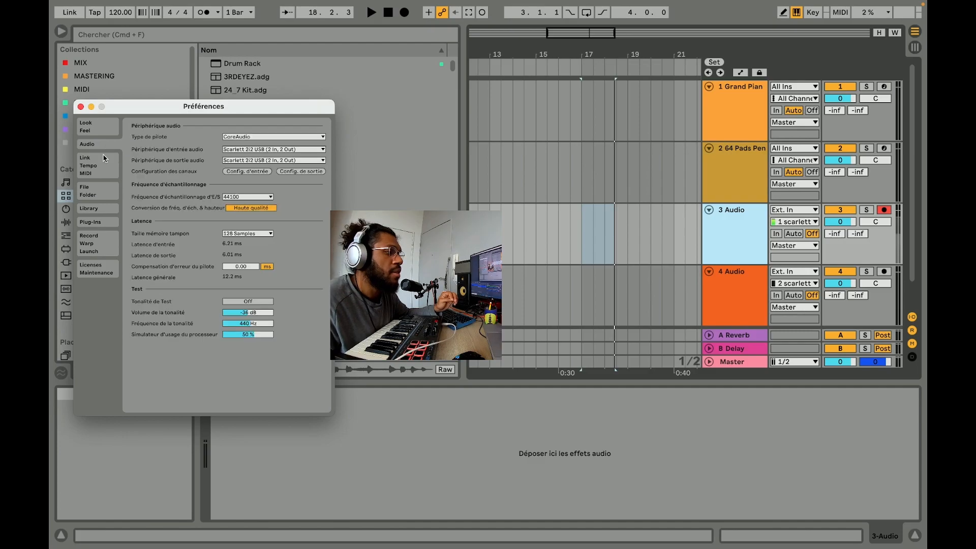
{"action": "mouse_move", "coordinate": [122, 111]}
{"action": "left_mouse_down"}
{"action": "mouse_move", "coordinate": [111, 90]}
{"action": "mouse_move", "coordinate": [114, 102]}
{"action": "left_mouse_up"}
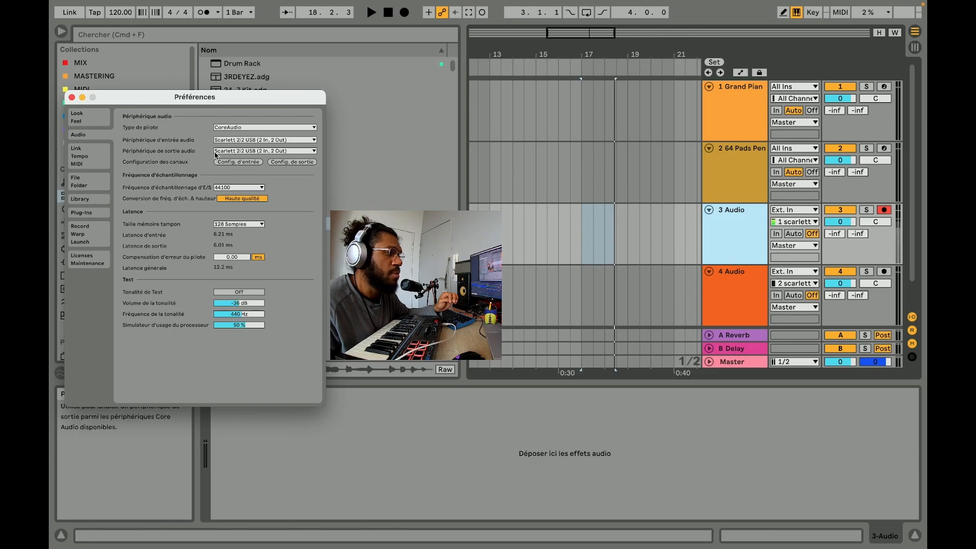
{"action": "left_click", "coordinate": [236, 140]}
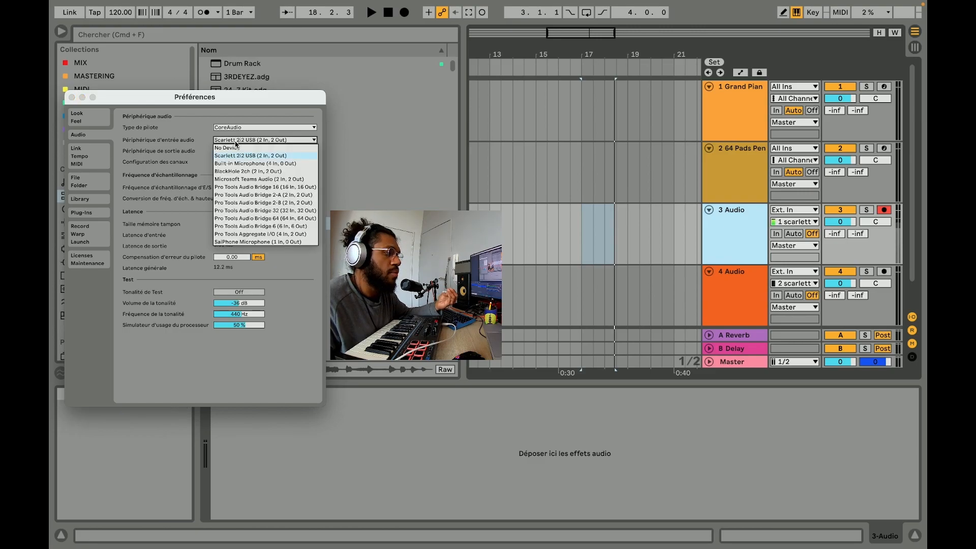
{"action": "left_click", "coordinate": [210, 150]}
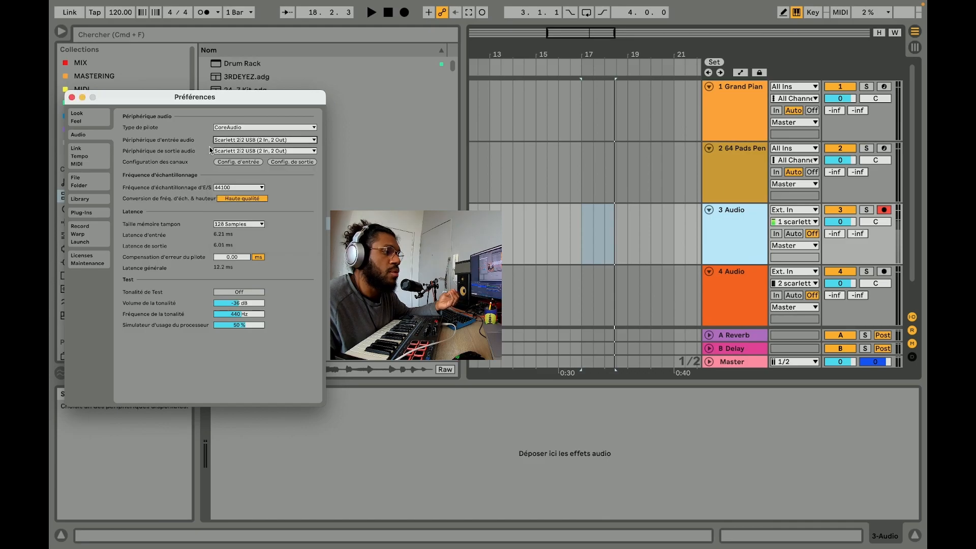
{"action": "left_click", "coordinate": [222, 140]}
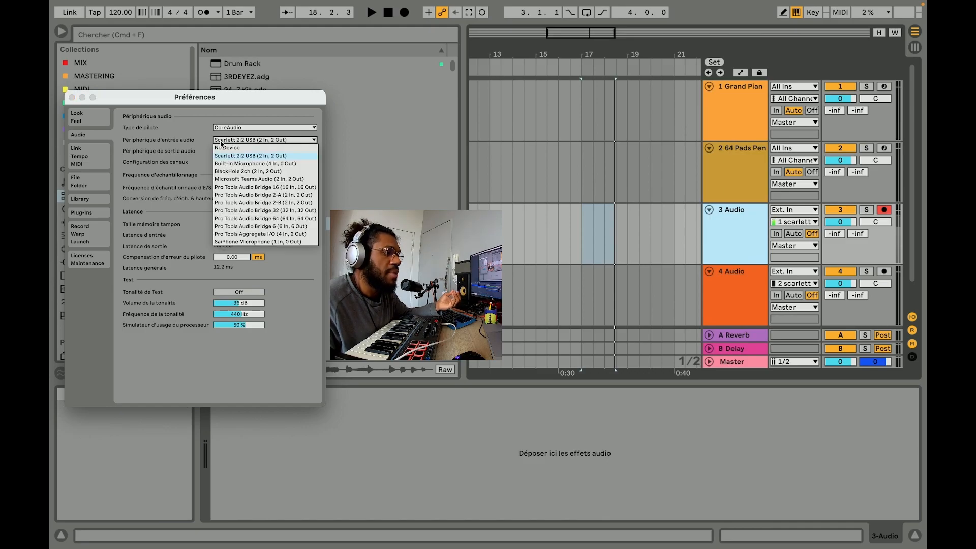
{"action": "left_click", "coordinate": [188, 151]}
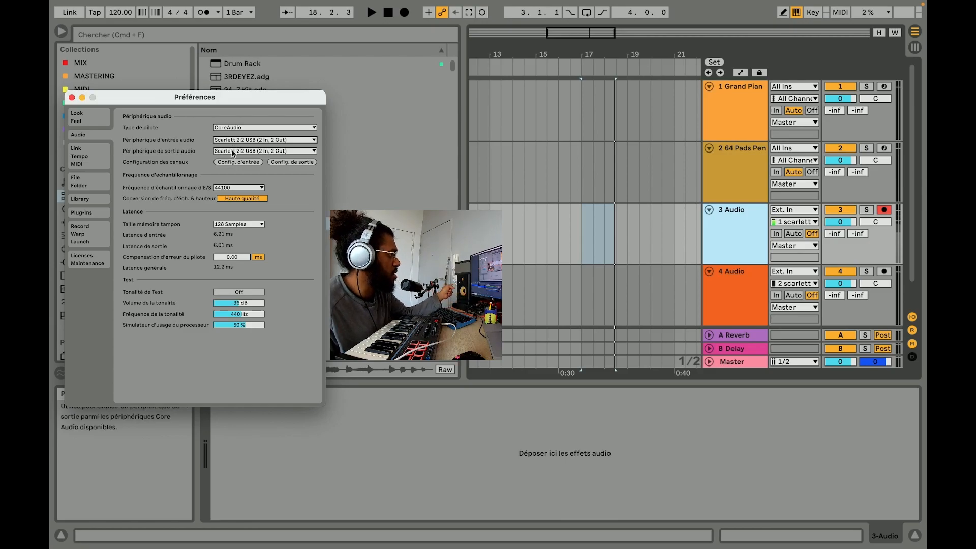
{"action": "left_click", "coordinate": [228, 129]}
{"action": "left_click", "coordinate": [189, 140]}
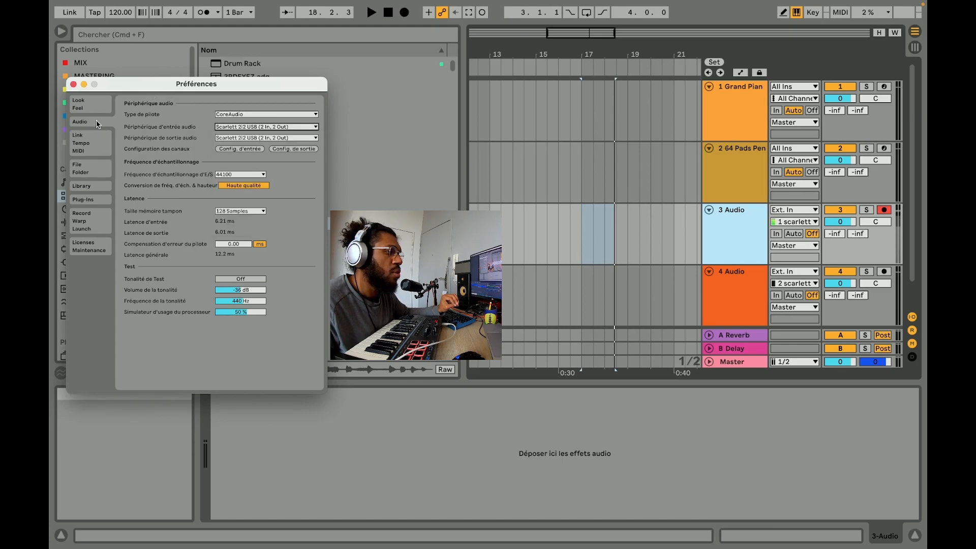
{"action": "left_click", "coordinate": [223, 127]}
{"action": "left_click", "coordinate": [224, 134]}
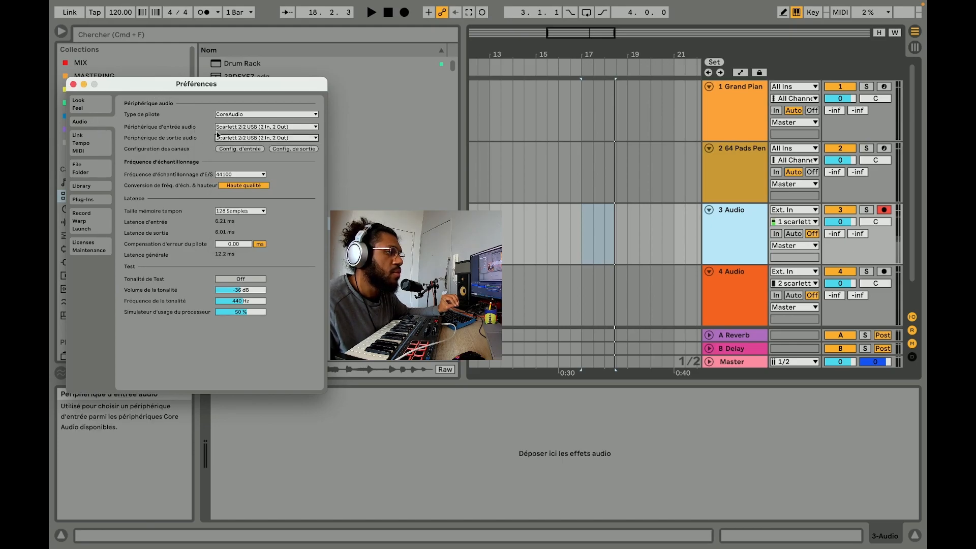
{"action": "left_click", "coordinate": [223, 129]}
{"action": "left_click", "coordinate": [177, 142]}
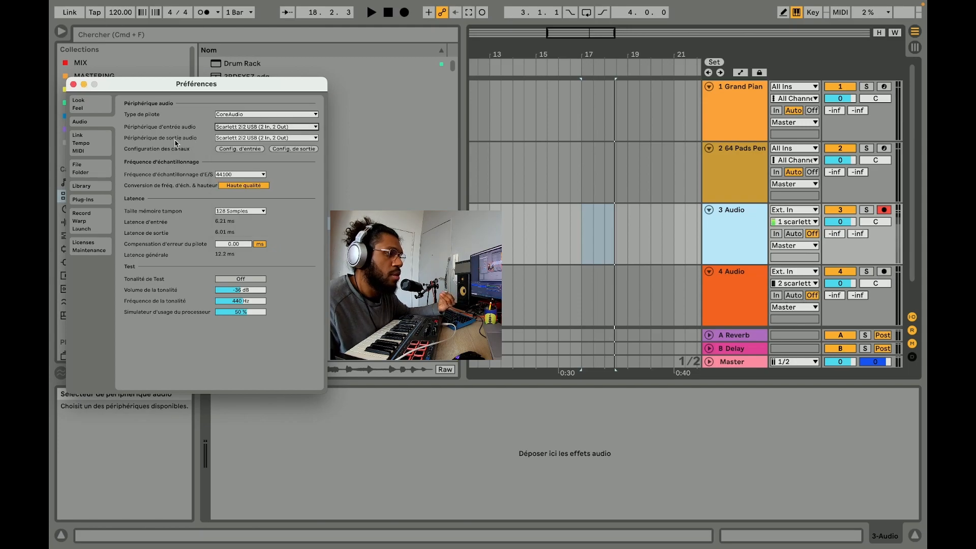
Step: Switch the 3 Audio track's input channel to 2 scarlett 2i2 USB and back to 1 scarlett 2i2 USB
{"action": "left_click", "coordinate": [779, 222]}
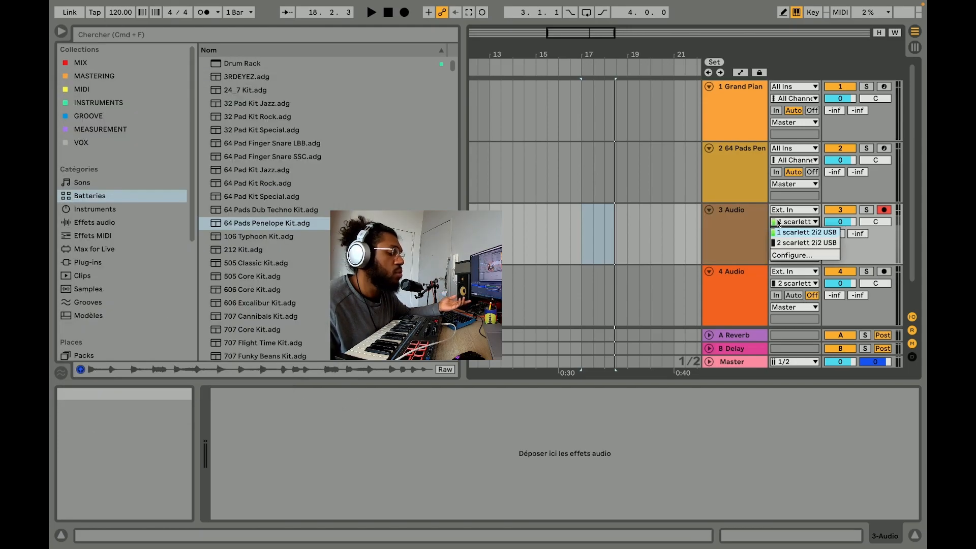
{"action": "left_click", "coordinate": [790, 245]}
{"action": "left_click", "coordinate": [792, 223]}
{"action": "left_click", "coordinate": [789, 235]}
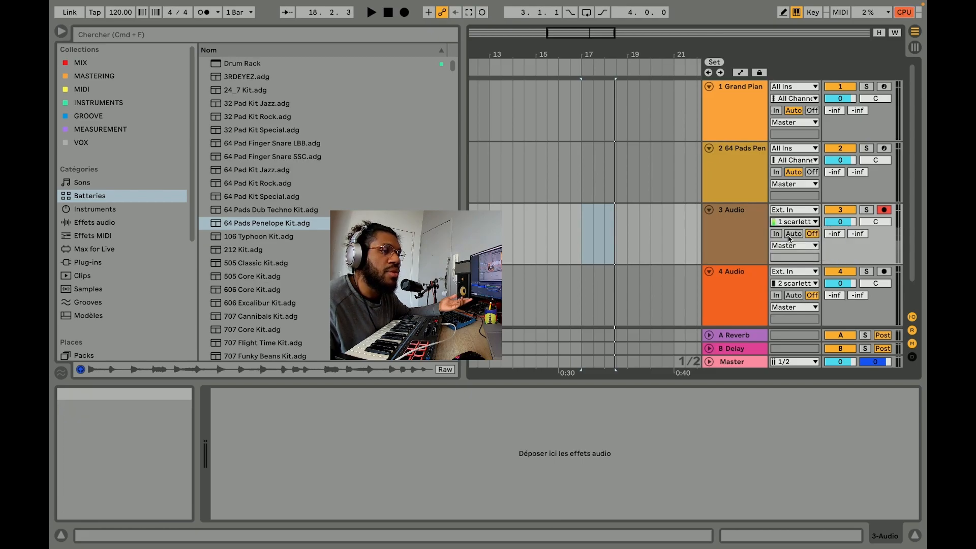
Step: Select the 3 Audio and 4 Audio tracks in turn, and return to 3 Audio with bars 17 to 21 selected
{"action": "left_click", "coordinate": [729, 238]}
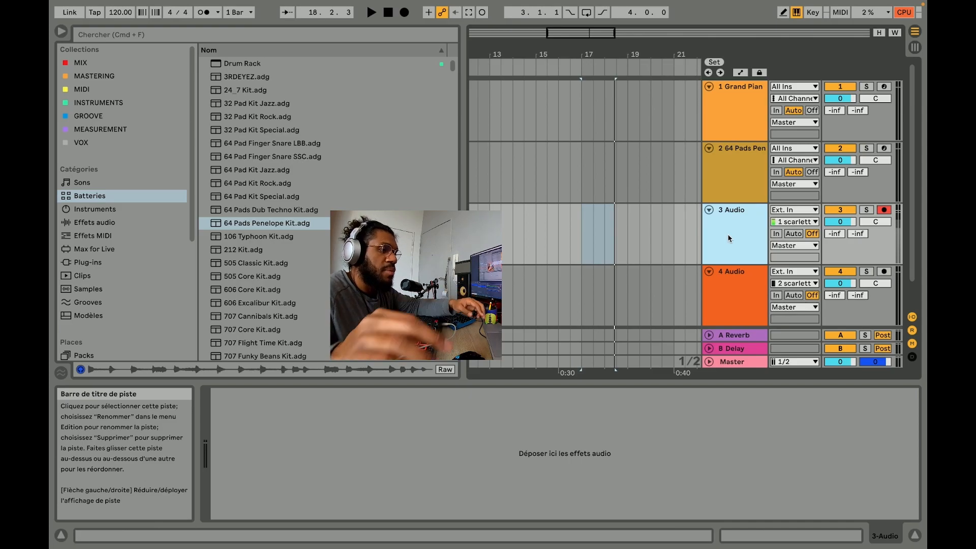
{"action": "left_click", "coordinate": [738, 288]}
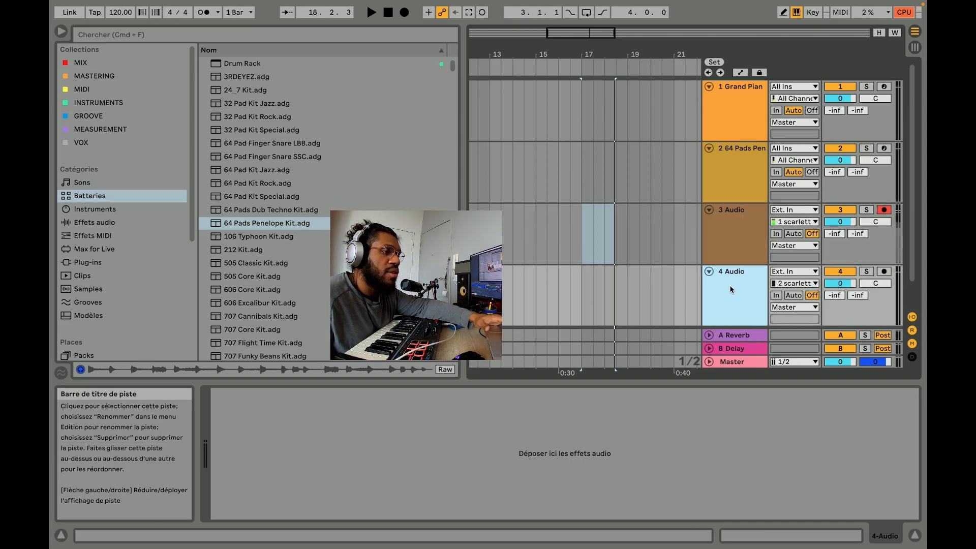
{"action": "left_click", "coordinate": [728, 250]}
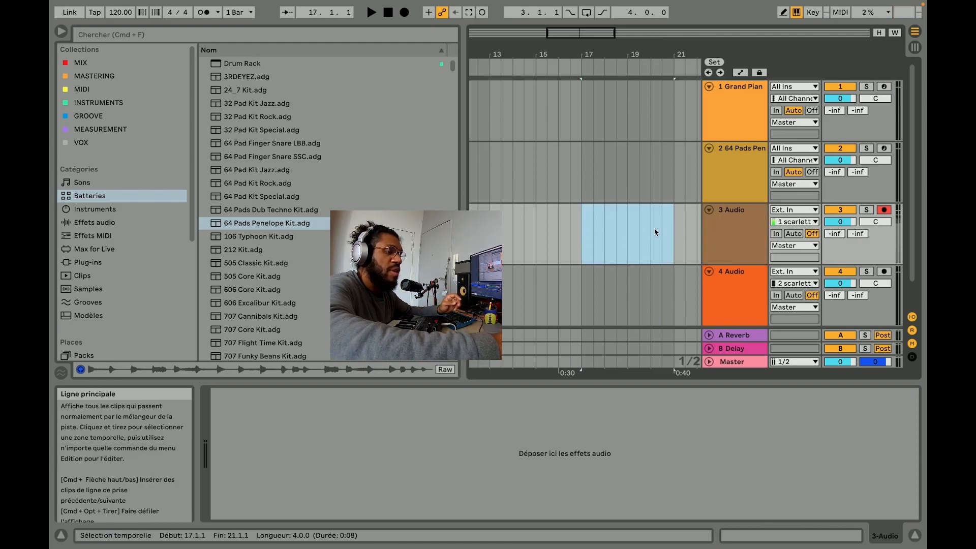
Step: Enable the stereo 1/2 input in the audio input configuration and set 3 Audio's input channel to 1/2 scarlett 2i2 USB
{"action": "key", "text": "super+comma"}
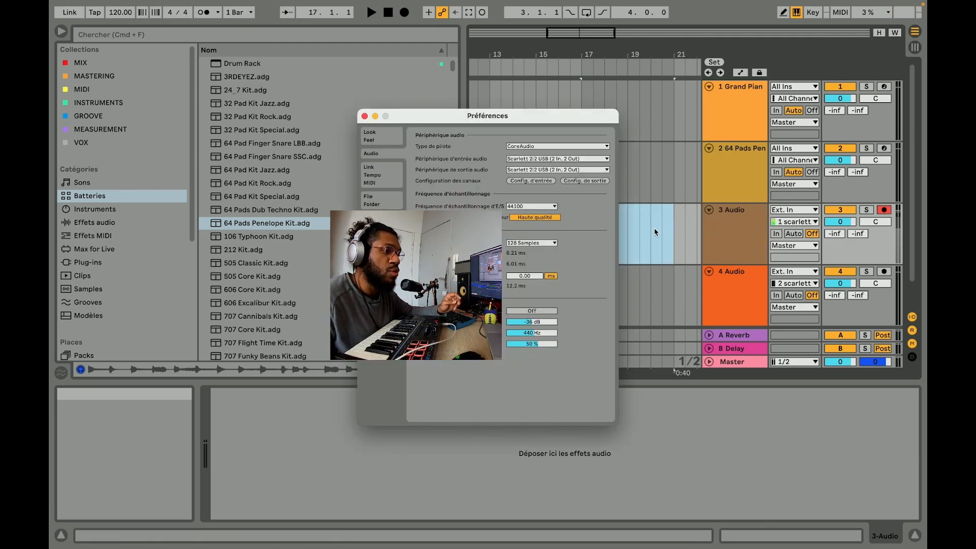
{"action": "left_click_drag", "start_coordinate": [432, 109], "coordinate": [144, 93]}
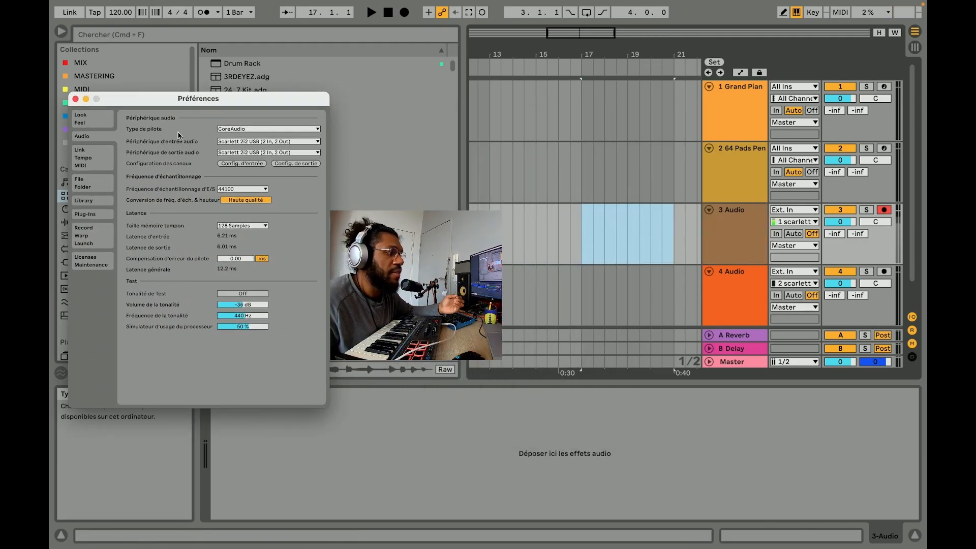
{"action": "left_click", "coordinate": [240, 164]}
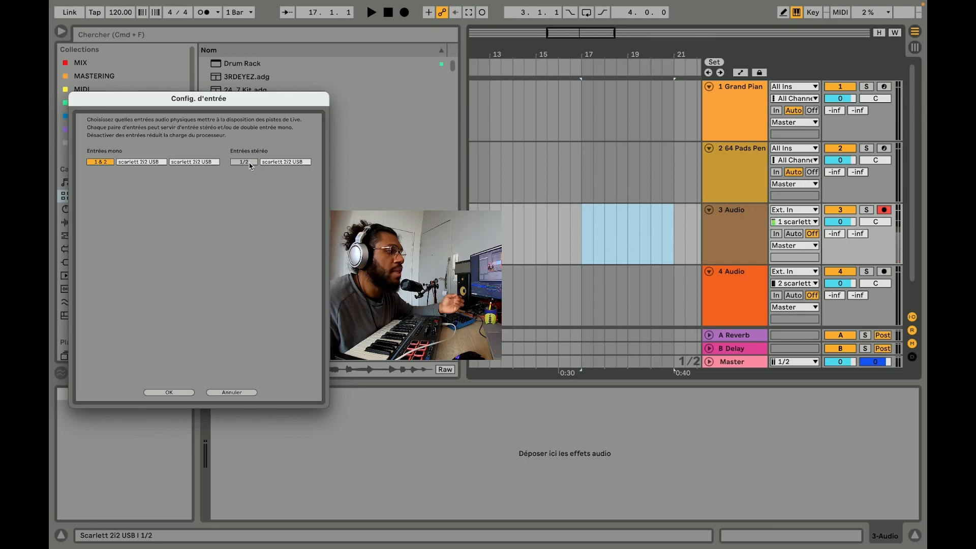
{"action": "left_click", "coordinate": [173, 393]}
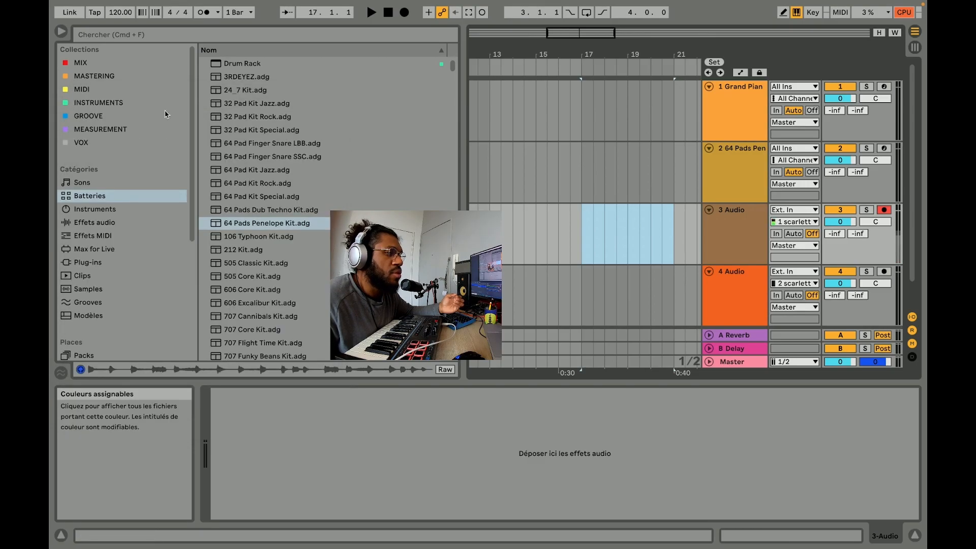
{"action": "left_click", "coordinate": [804, 223]}
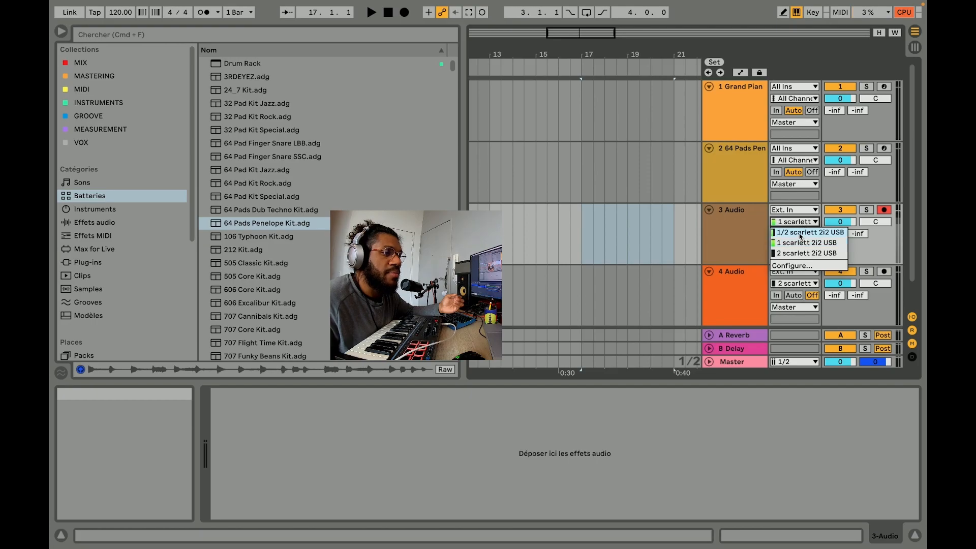
{"action": "left_click", "coordinate": [801, 234]}
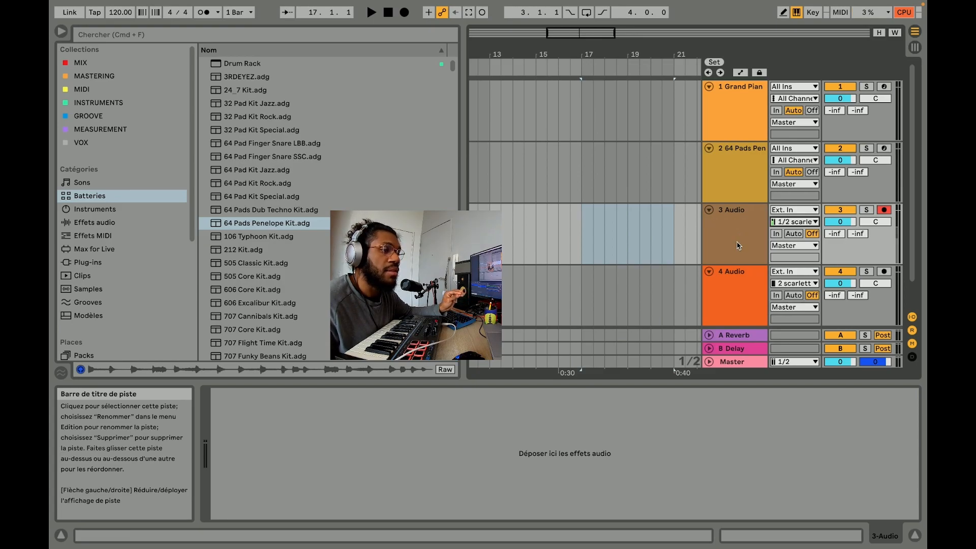
Step: Record a simultaneous take on the 3 Audio and 4 Audio tracks from bar 17, select both clips, and undo the recording
{"action": "left_click", "coordinate": [583, 241]}
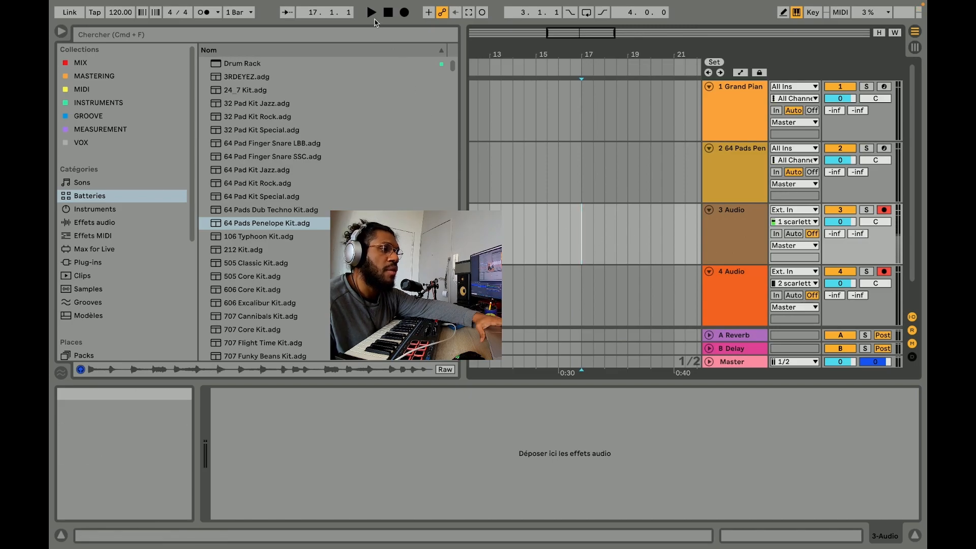
{"action": "key", "text": "space"}
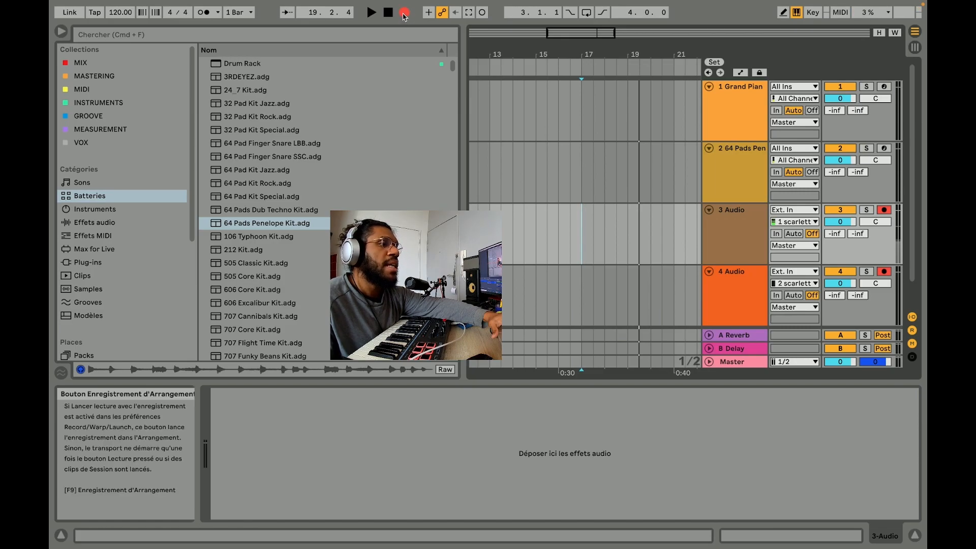
{"action": "left_click", "coordinate": [373, 15]}
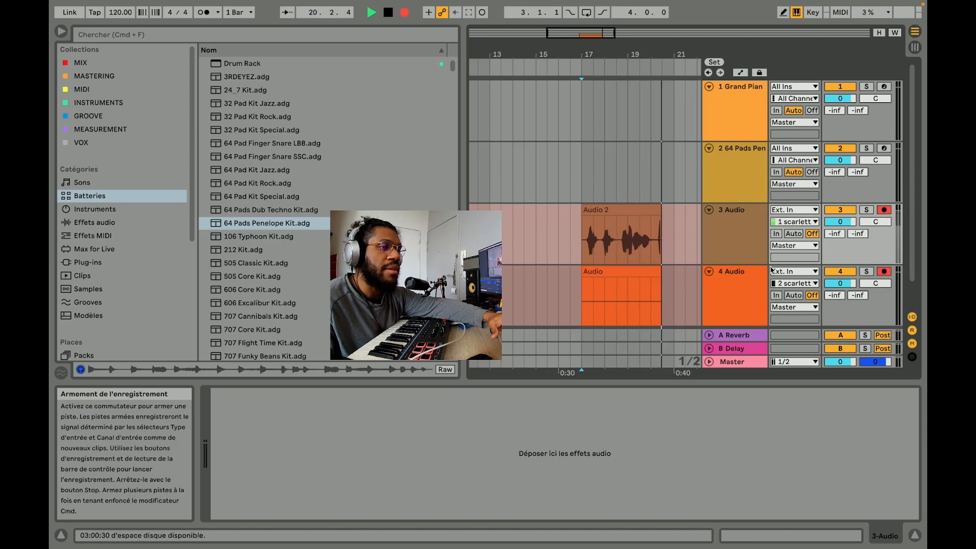
{"action": "key", "text": "space"}
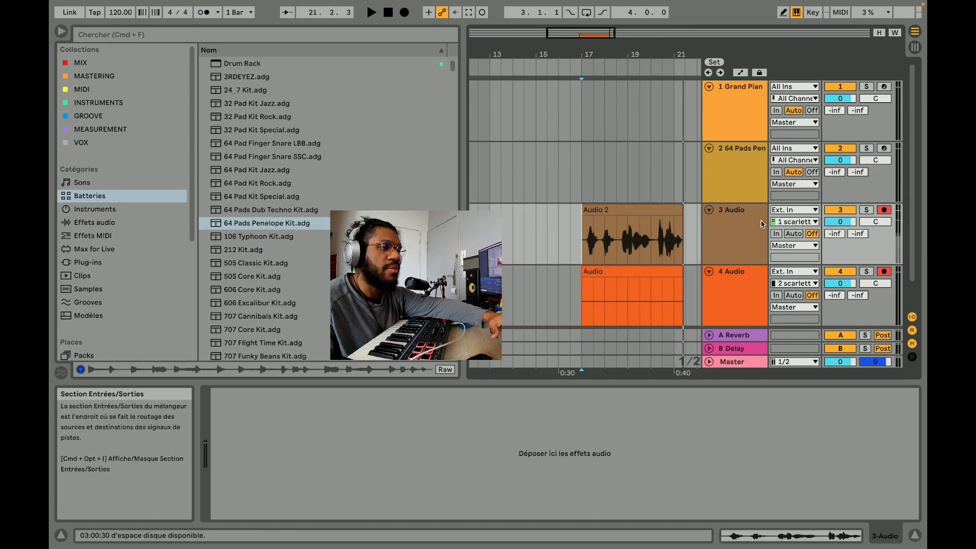
{"action": "left_click", "coordinate": [630, 211]}
{"action": "left_click", "coordinate": [654, 272]}
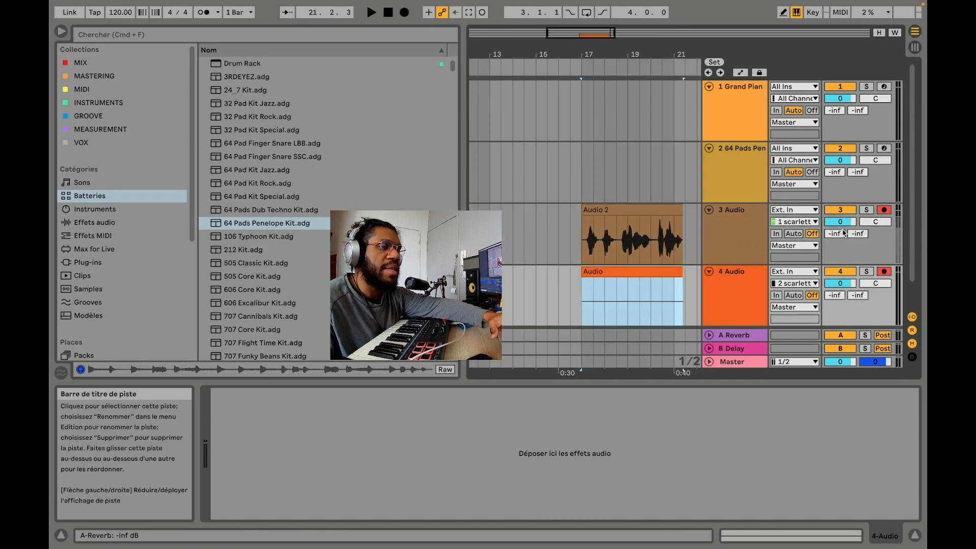
{"action": "key", "text": "super+z"}
Step: Arm the 1 Grand Piano track and start recording a take from bar 17
{"action": "left_click", "coordinate": [404, 12]}
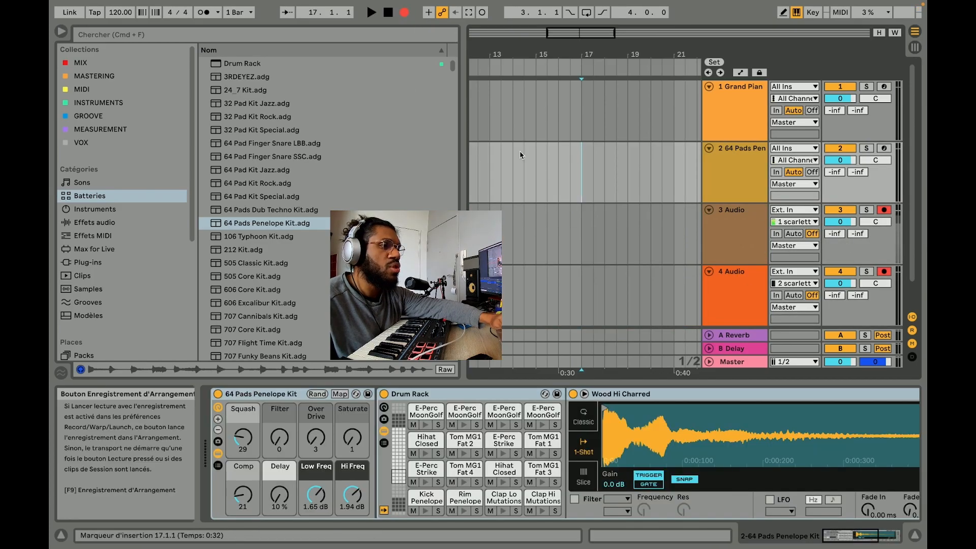
{"action": "left_click", "coordinate": [755, 93]}
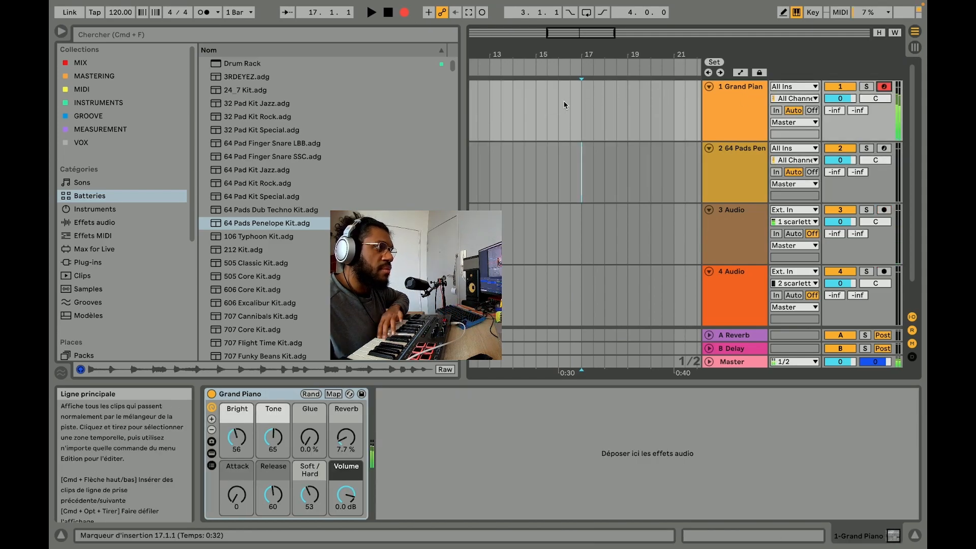
{"action": "left_click", "coordinate": [372, 13]}
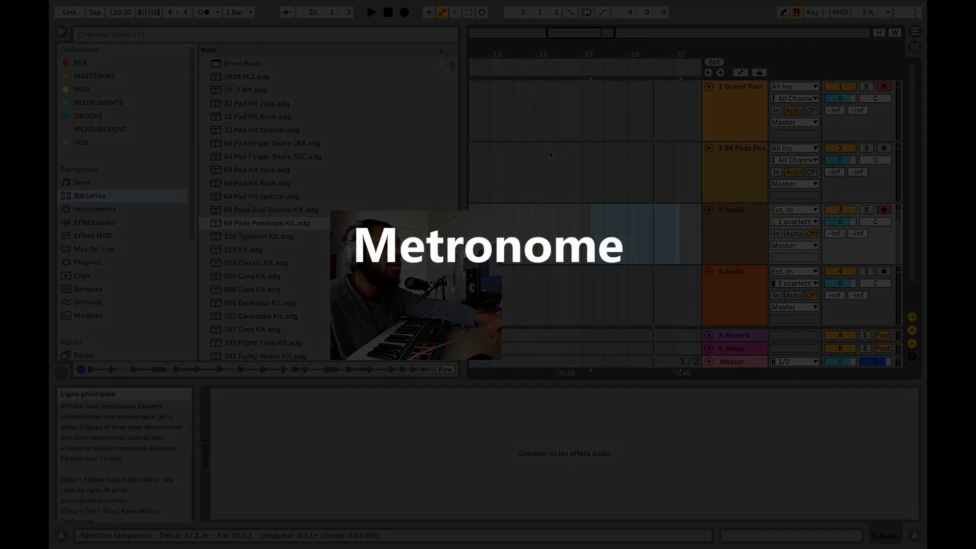
Step: Place the insertion marker at bar 15, turn on the metronome and set its count-in to None
{"action": "left_click", "coordinate": [579, 196]}
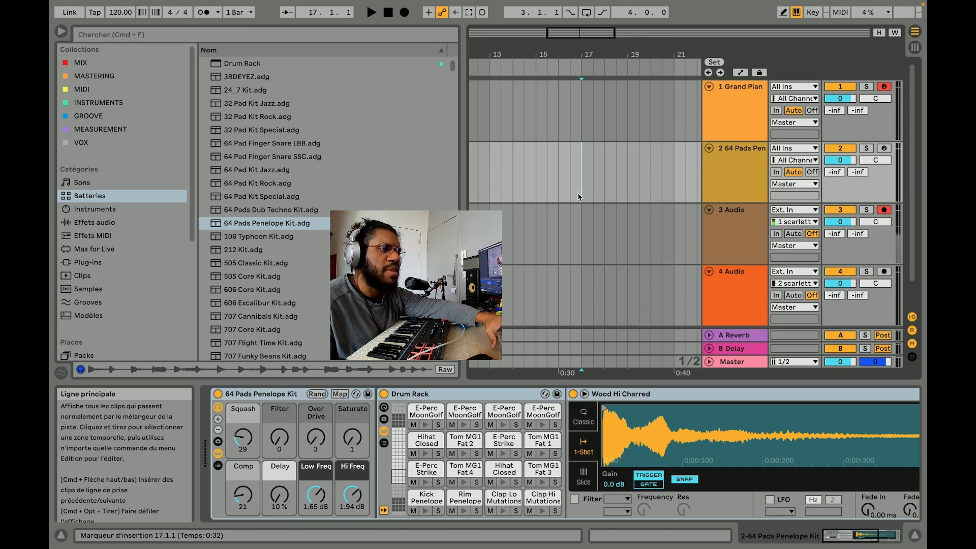
{"action": "left_click", "coordinate": [540, 193]}
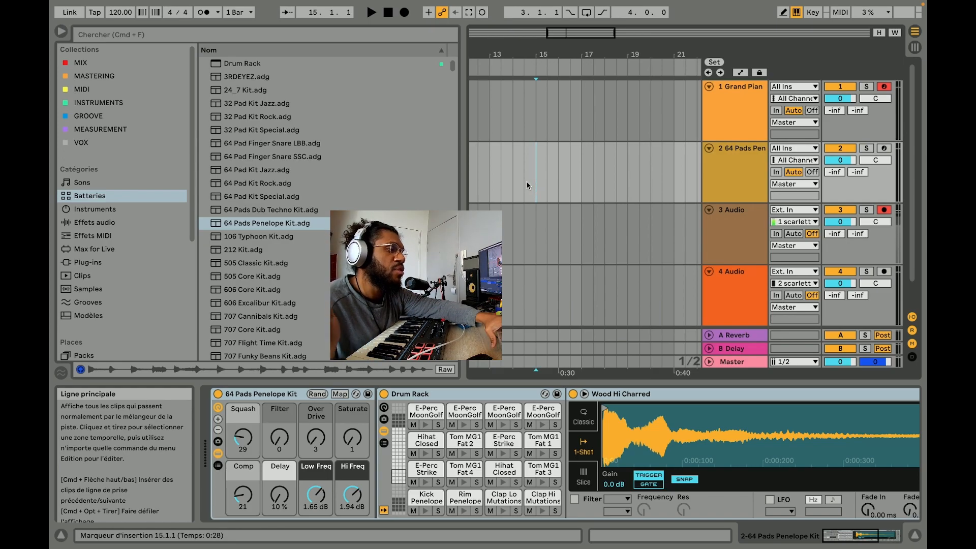
{"action": "left_click", "coordinate": [217, 14]}
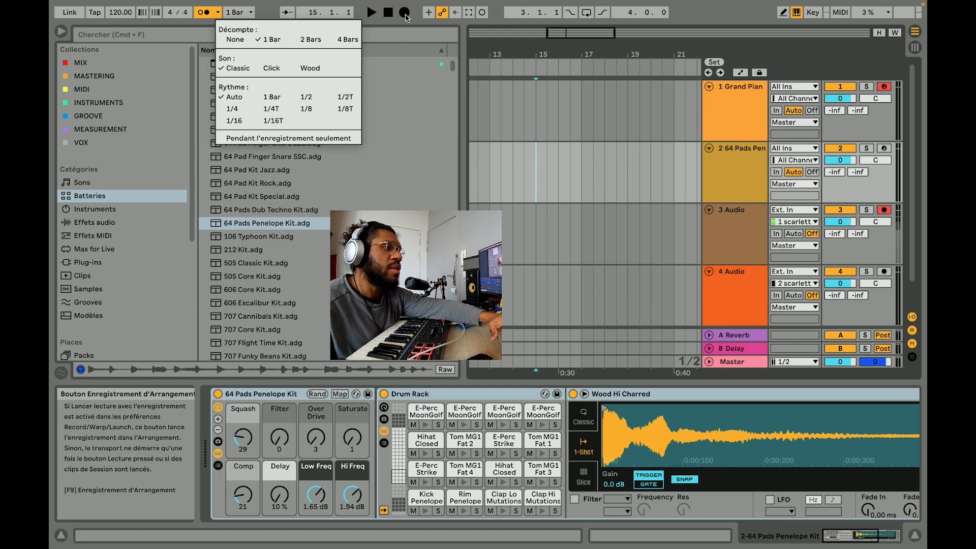
{"action": "left_click", "coordinate": [244, 43]}
Step: Record a short take without a count-in from bar 15 on the armed tracks and undo it
{"action": "left_click", "coordinate": [404, 12]}
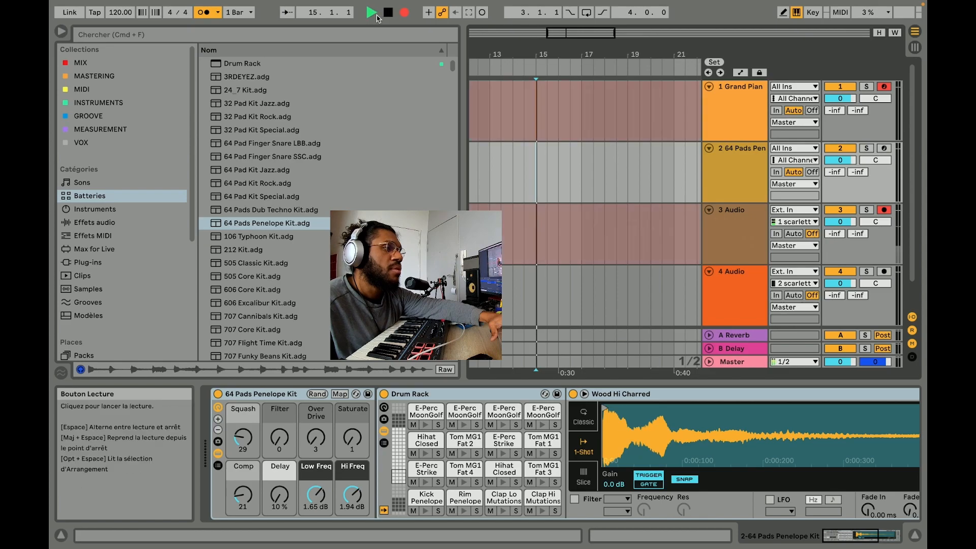
{"action": "left_click", "coordinate": [389, 14]}
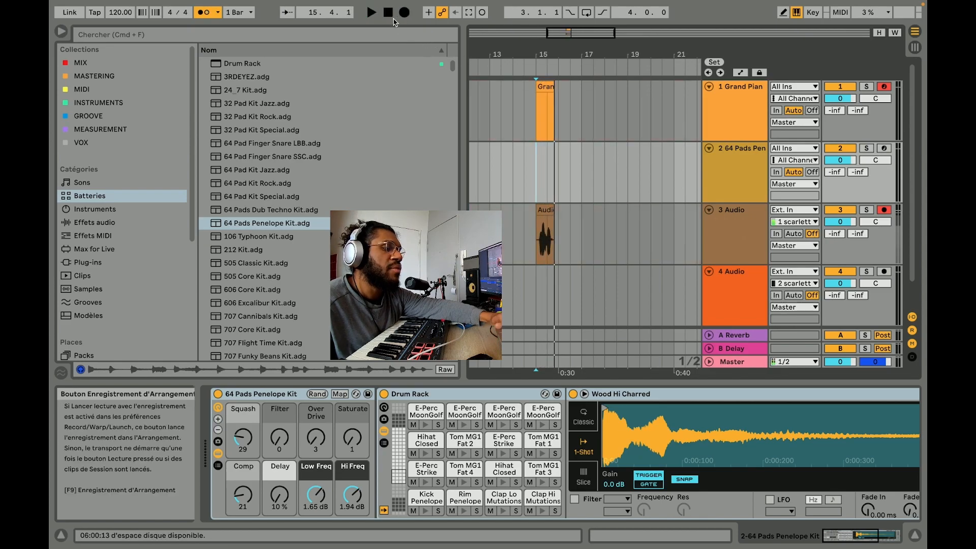
{"action": "key", "text": "super+z"}
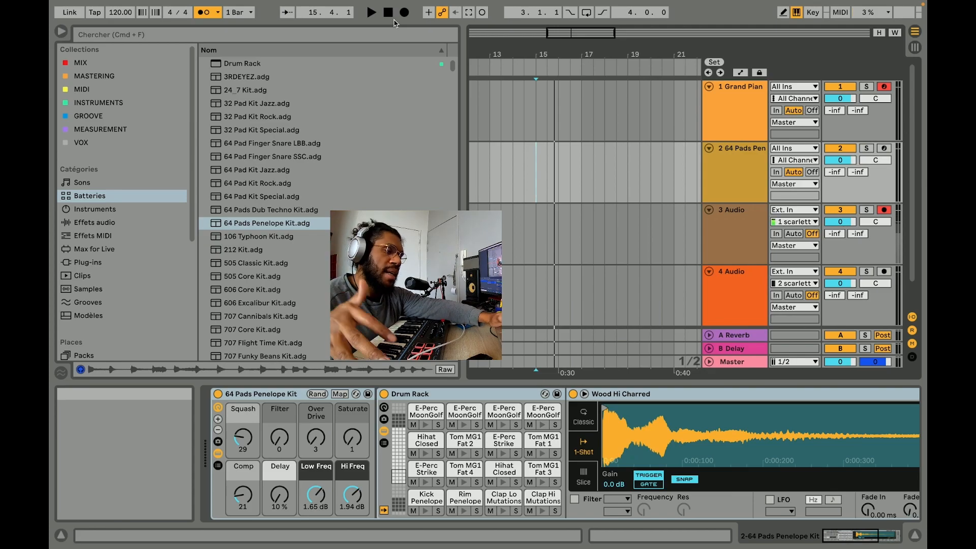
Step: Set the metronome's count-in to 1 Bar and record a short take from bar 15 on the armed tracks
{"action": "left_click", "coordinate": [218, 12]}
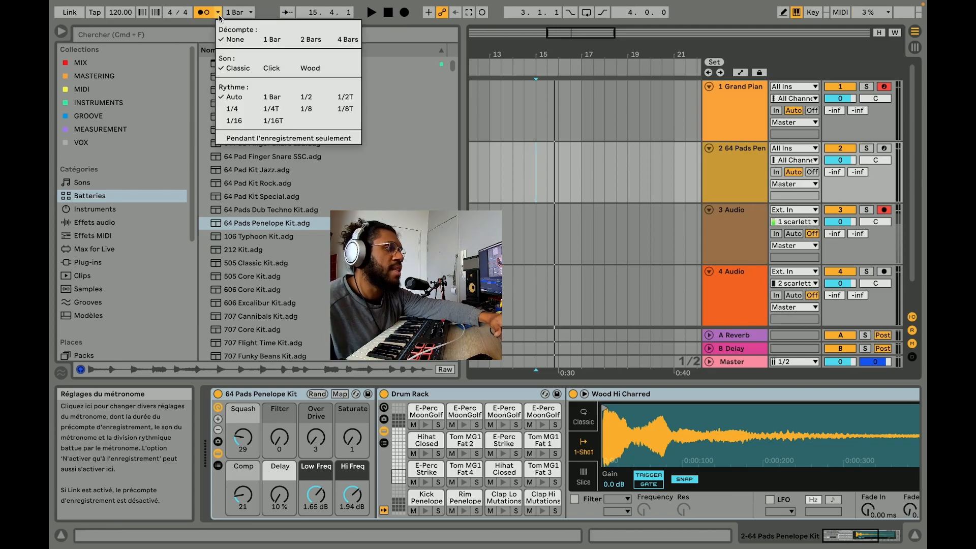
{"action": "left_click", "coordinate": [269, 40]}
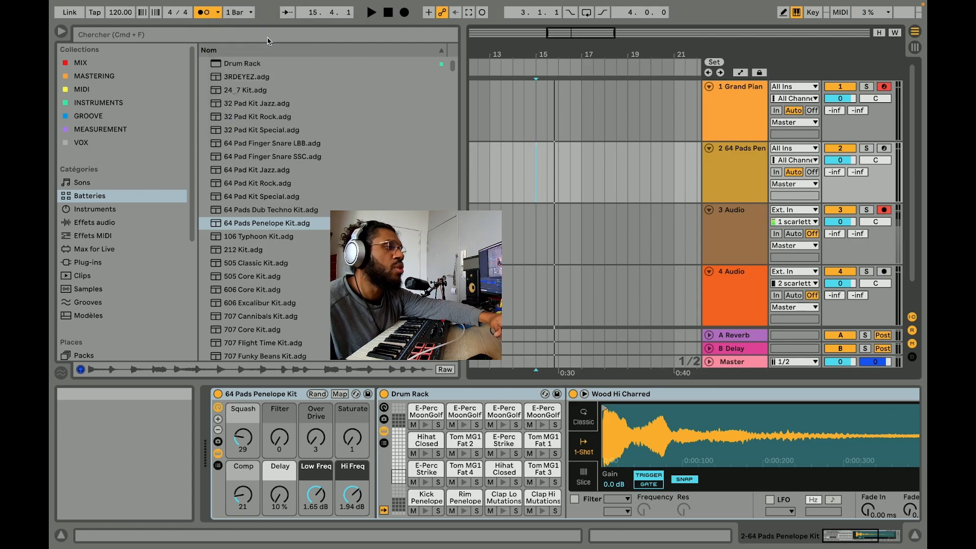
{"action": "left_click", "coordinate": [404, 12]}
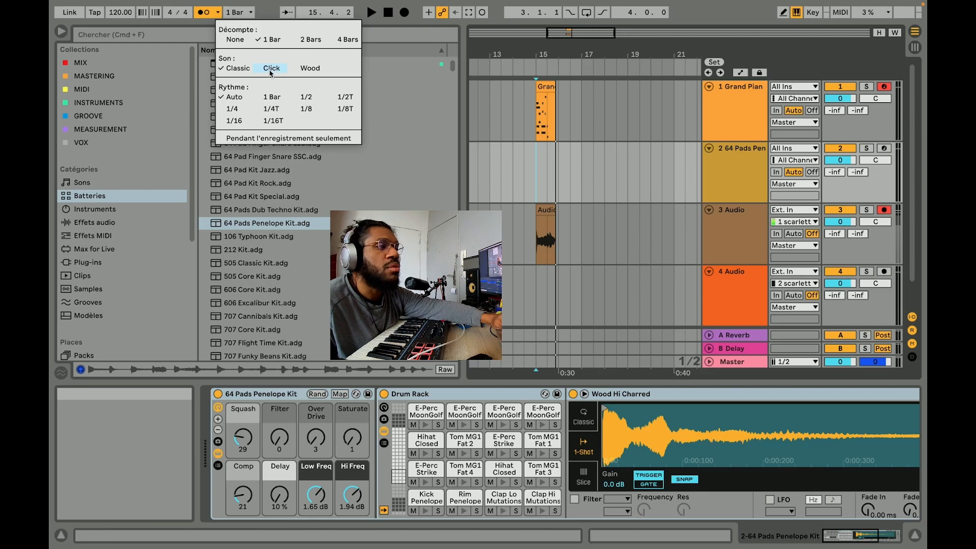
Step: Try the Click metronome sound by starting and stopping a recording with the one-bar count-in
{"action": "left_click", "coordinate": [270, 71]}
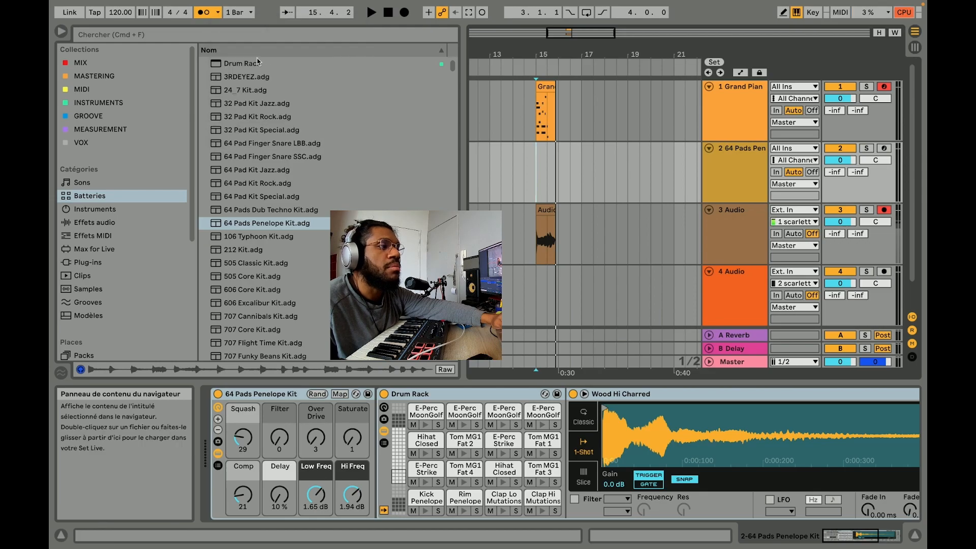
{"action": "left_click", "coordinate": [404, 14]}
{"action": "key", "text": "space"}
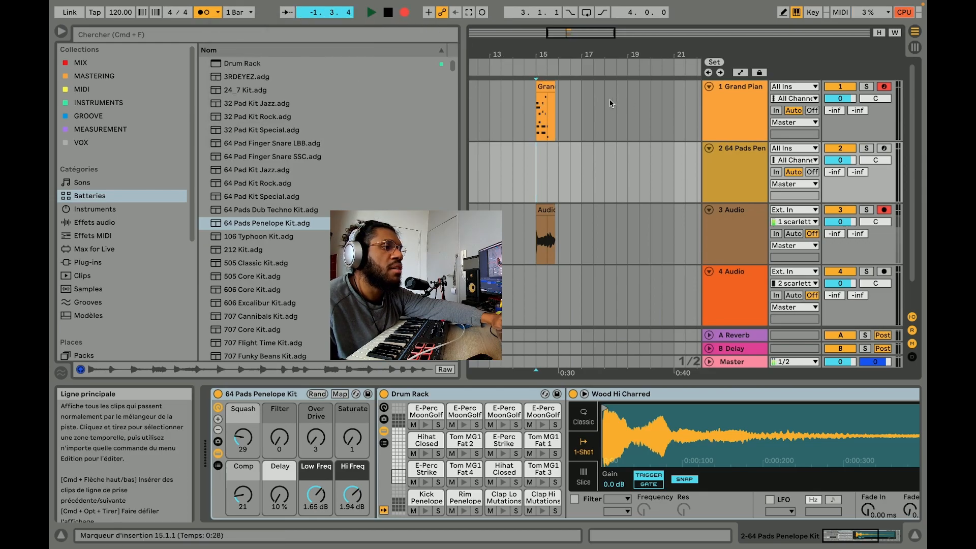
Step: Delete the Grand Piano and 3 Audio clips recorded at bar 15, and review the metronome's rhythm options
{"action": "left_click", "coordinate": [546, 87]}
{"action": "key", "text": "Delete"}
{"action": "left_click", "coordinate": [546, 210]}
{"action": "key", "text": "Delete"}
{"action": "left_click", "coordinate": [218, 14]}
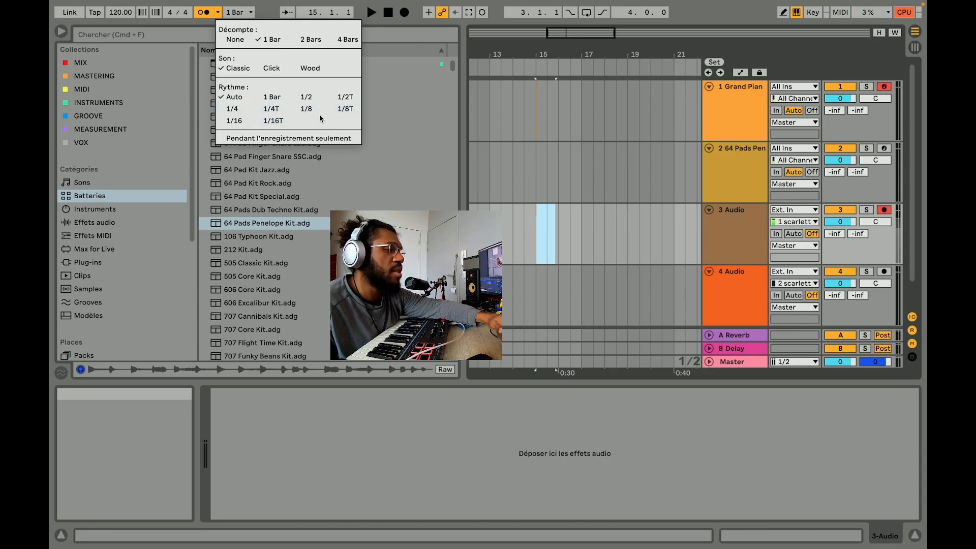
{"action": "left_click", "coordinate": [203, 28]}
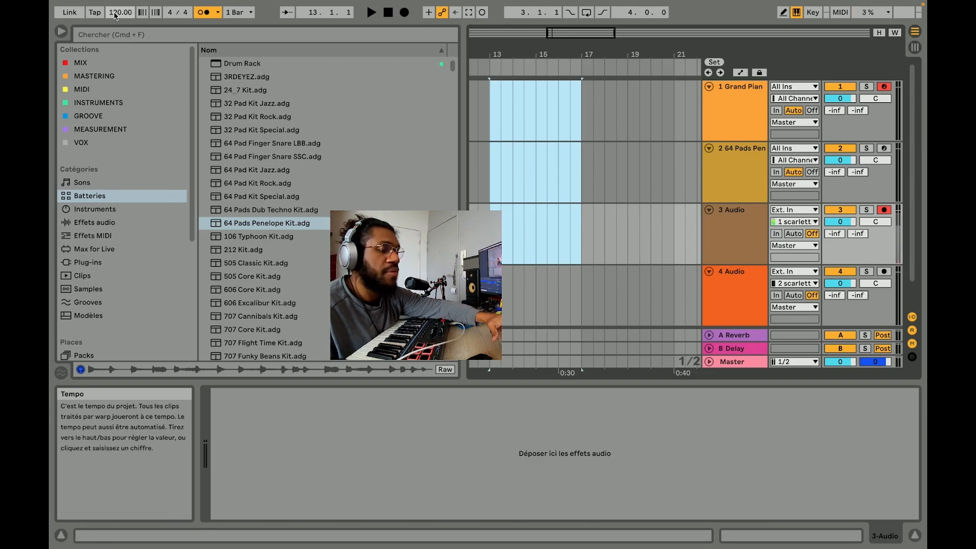
Step: Play from bar 13 while varying the tempo through 157 and 154 BPM, and set the tempo to 111 BPM
{"action": "key", "text": "space"}
{"action": "mouse_move", "coordinate": [115, 17]}
{"action": "left_mouse_down"}
{"action": "mouse_move", "coordinate": [116, 0]}
{"action": "mouse_move", "coordinate": [116, 12]}
{"action": "left_mouse_up"}
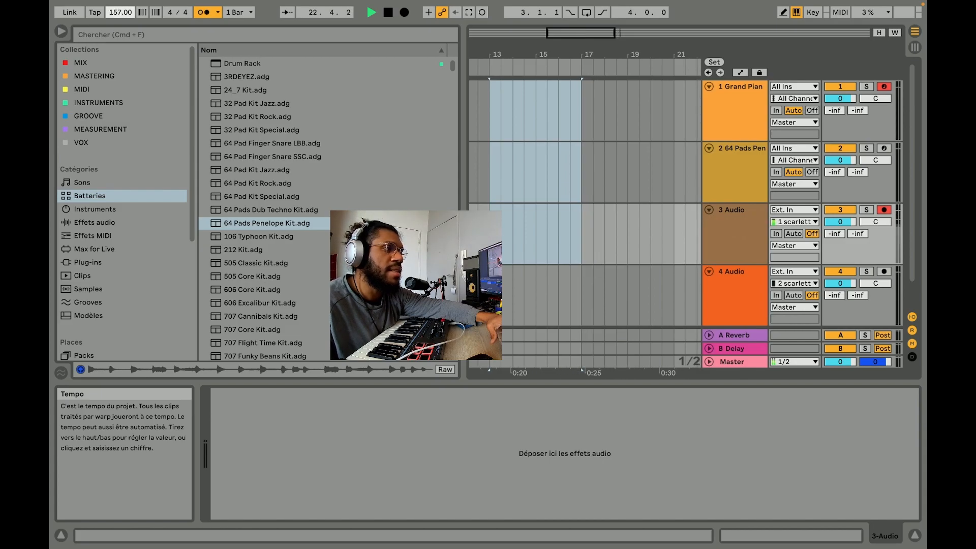
{"action": "left_click_drag", "start_coordinate": [116, 13], "coordinate": [116, 14]}
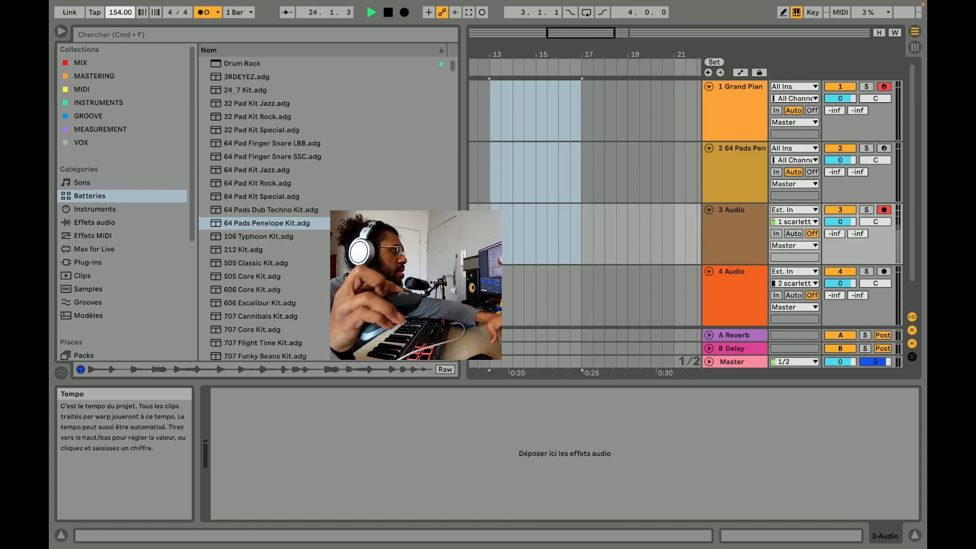
{"action": "mouse_move", "coordinate": [116, 14]}
{"action": "left_mouse_down"}
{"action": "mouse_move", "coordinate": [116, 43]}
{"action": "mouse_move", "coordinate": [116, 19]}
{"action": "left_mouse_up"}
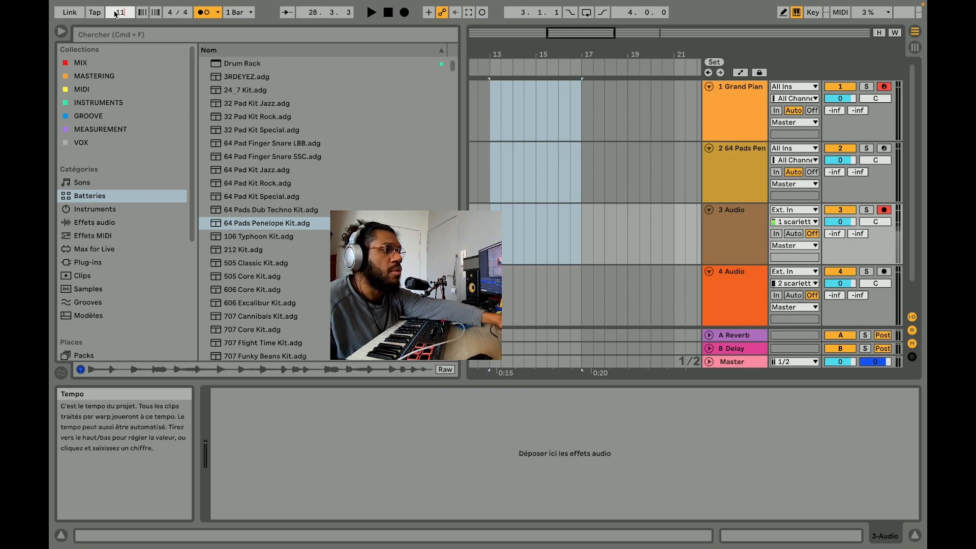
{"action": "key", "text": "Return"}
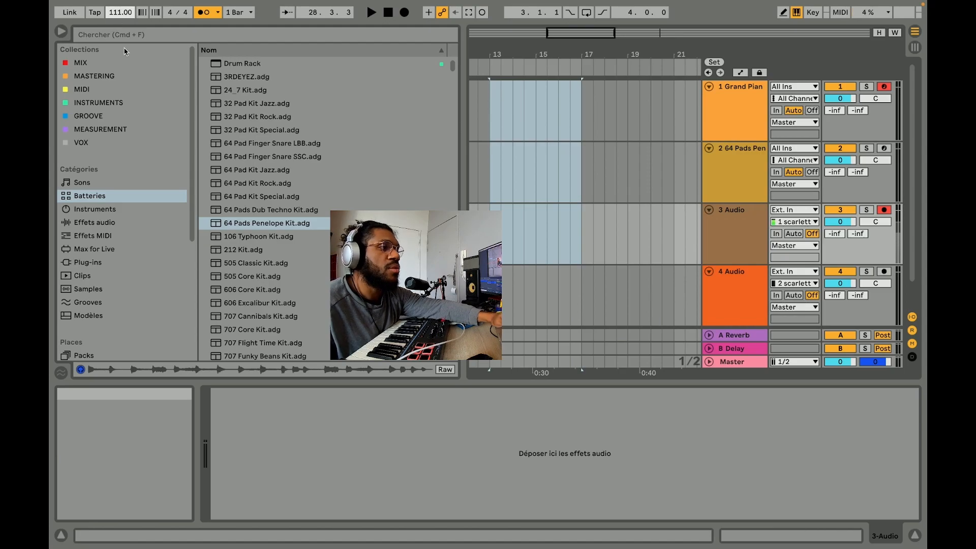
Step: Tap in a new tempo, set it to an even 126 BPM, and play from bar 13 with the metronome
{"action": "key", "text": "space"}
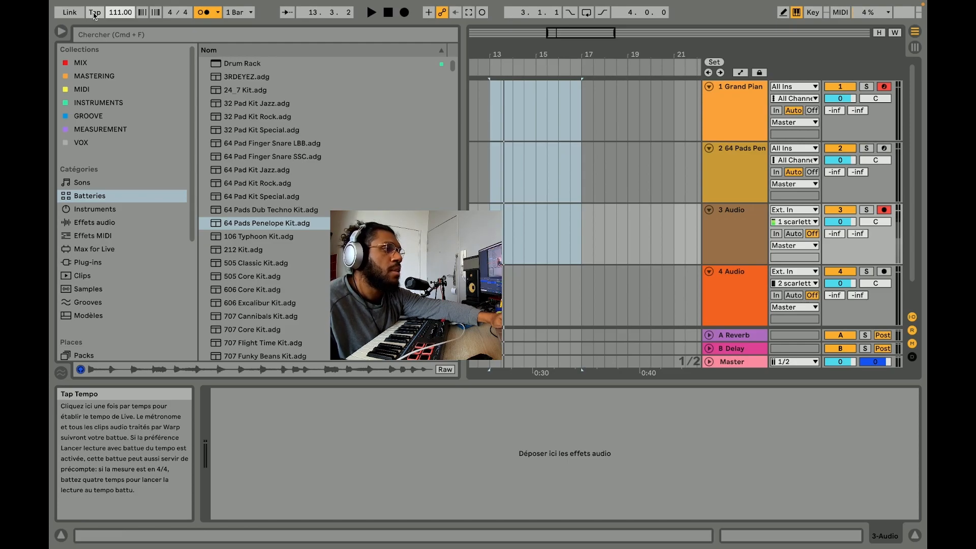
{"action": "left_click", "coordinate": [94, 15]}
{"action": "left_click", "coordinate": [94, 14]}
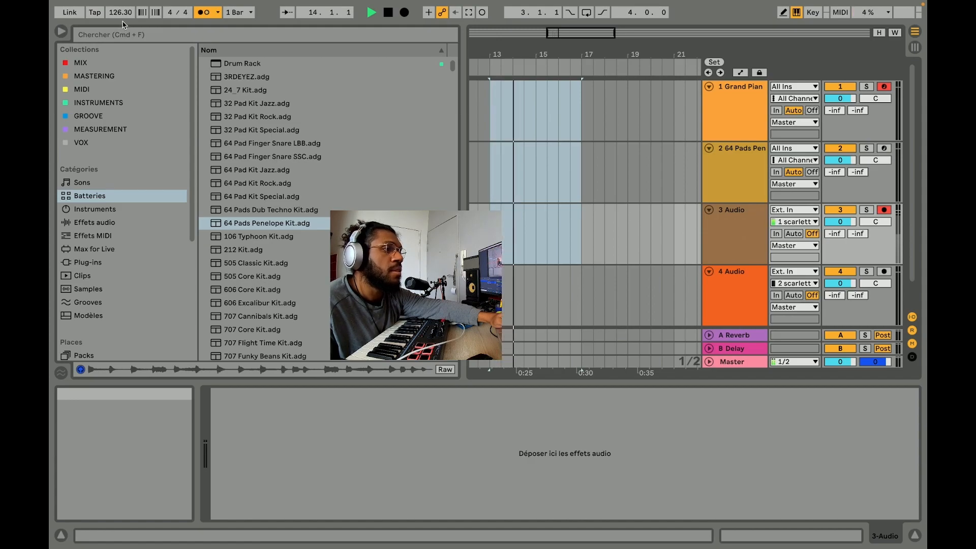
{"action": "key", "text": "space"}
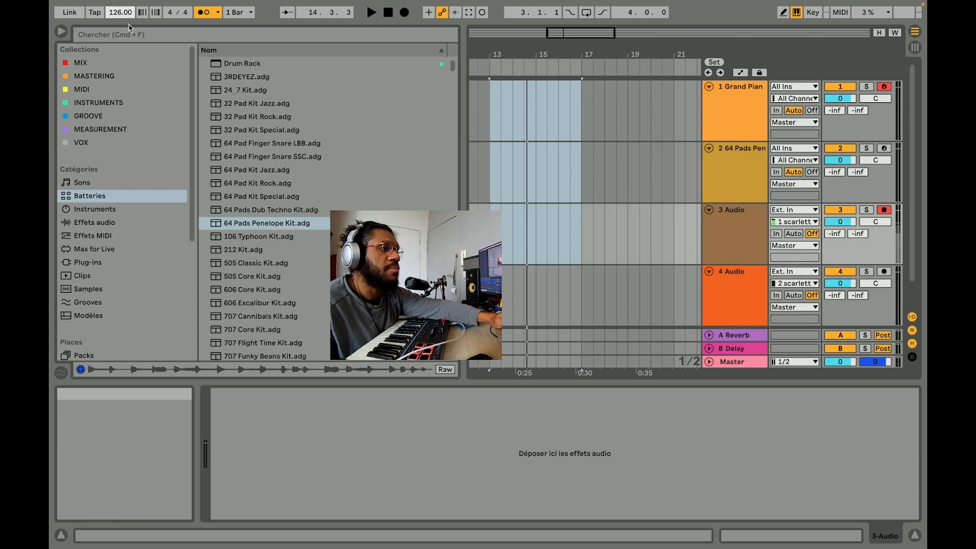
{"action": "left_click", "coordinate": [497, 118]}
{"action": "key", "text": "space"}
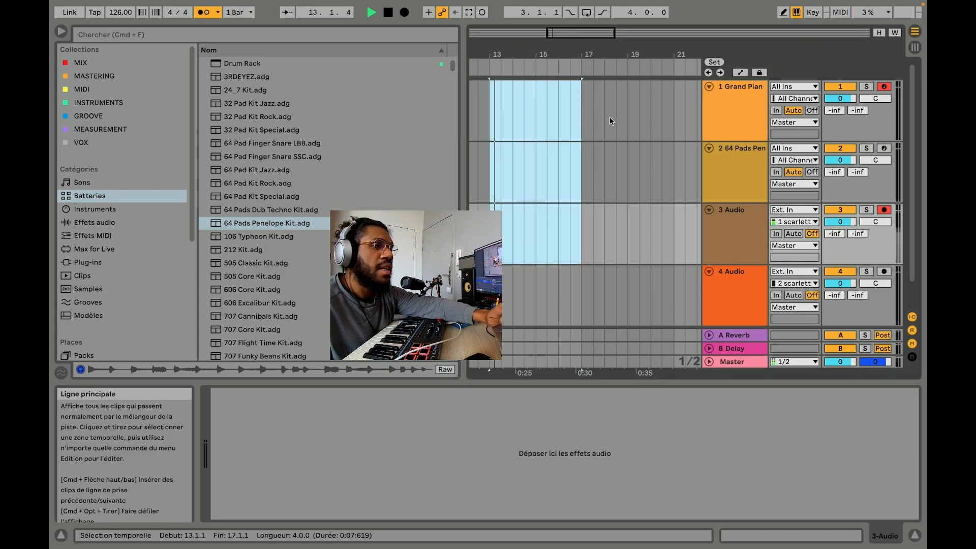
Step: Stop playback, record a take on the Grand Piano and 3 Audio tracks from bar 13, and stop recording
{"action": "key", "text": "space"}
{"action": "left_click", "coordinate": [491, 126]}
{"action": "left_click", "coordinate": [404, 13]}
{"action": "left_click", "coordinate": [375, 17]}
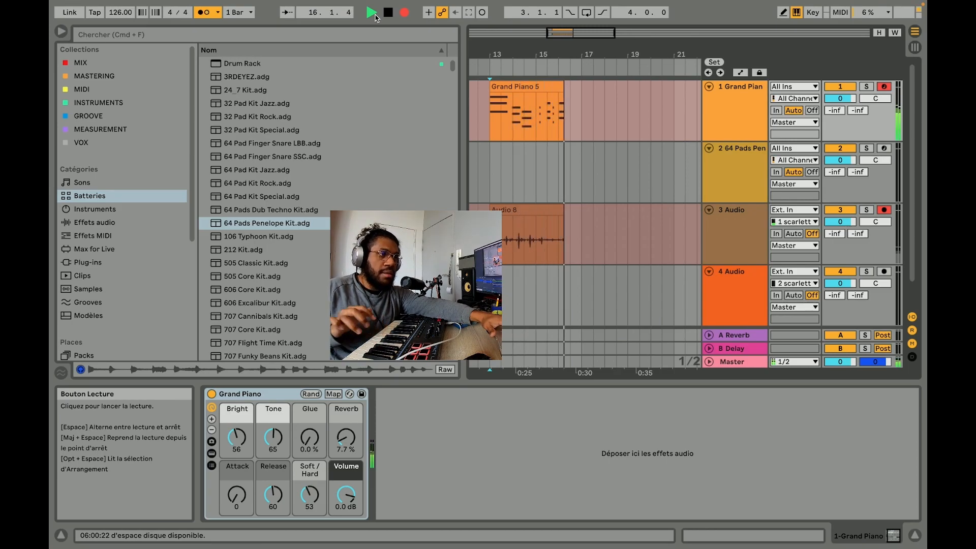
{"action": "key", "text": "space"}
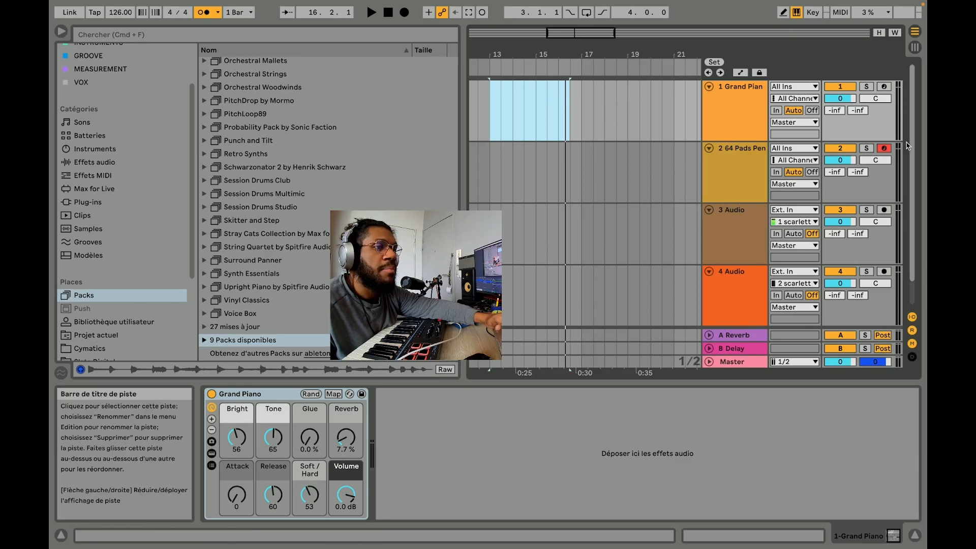
Step: Try the Grand Piano track's arm and solo switches, and record the Grand Piano, 64 Pads Penelope Kit and 3 Audio tracks together from bar 17
{"action": "left_click", "coordinate": [884, 87]}
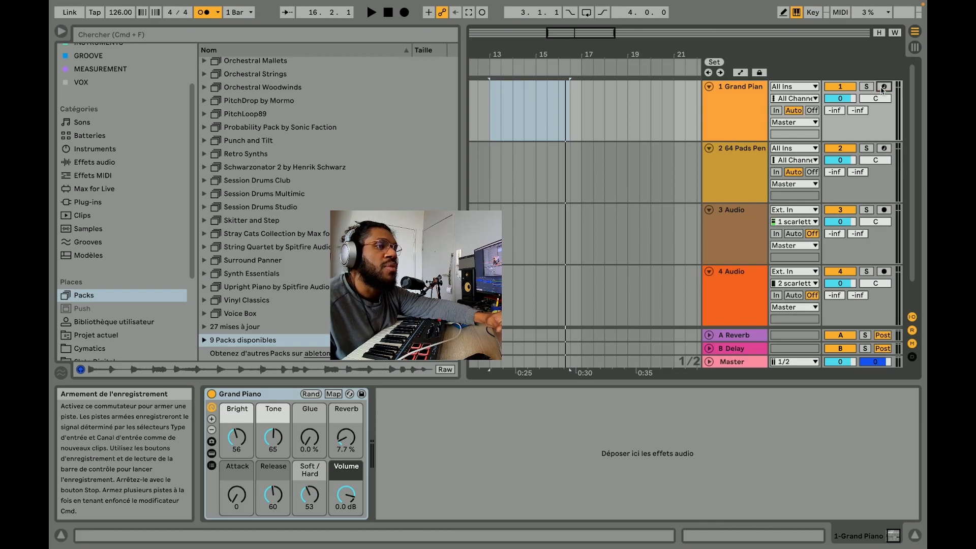
{"action": "left_click", "coordinate": [871, 89]}
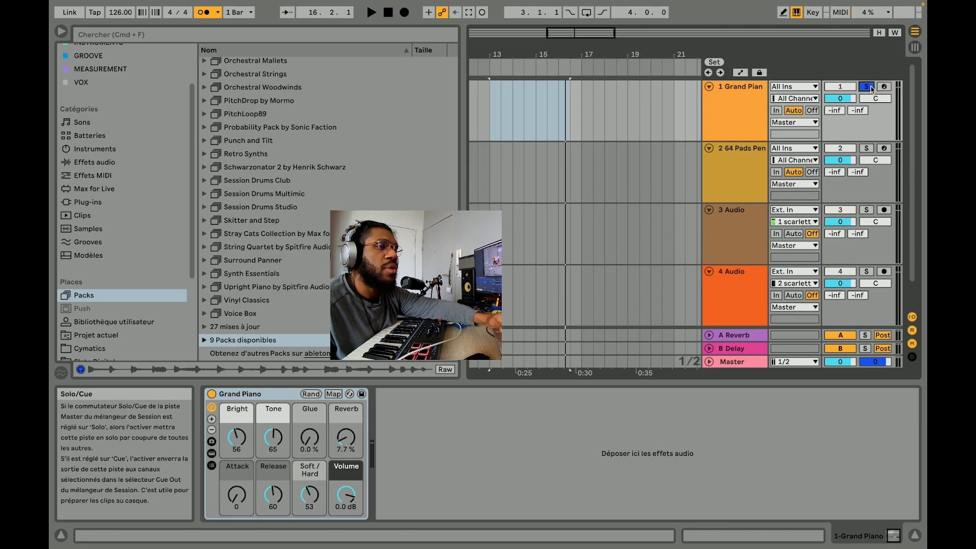
{"action": "left_click", "coordinate": [871, 88]}
{"action": "left_click", "coordinate": [405, 13]}
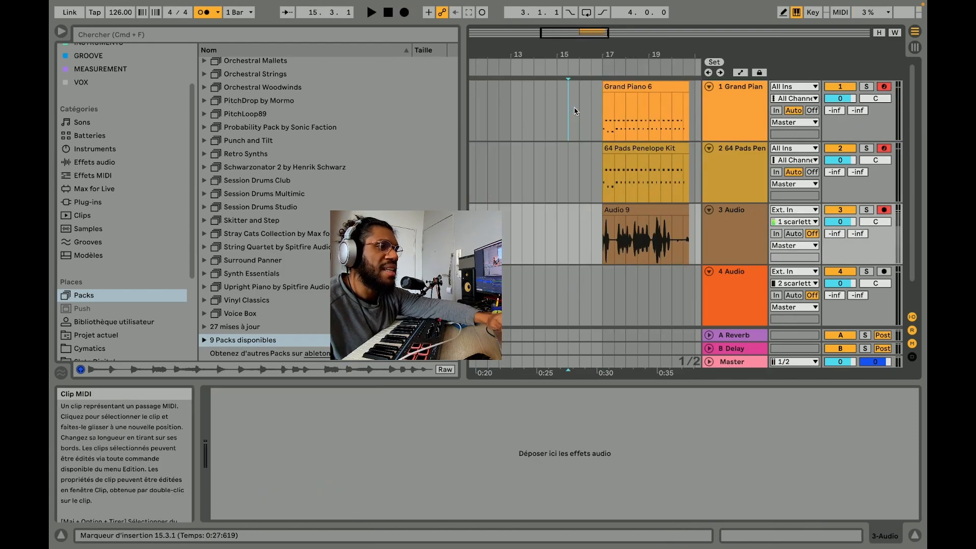
Step: Hide the browser and zoom the arrangement timeline in on the clips recorded at bar 17
{"action": "left_click", "coordinate": [575, 110]}
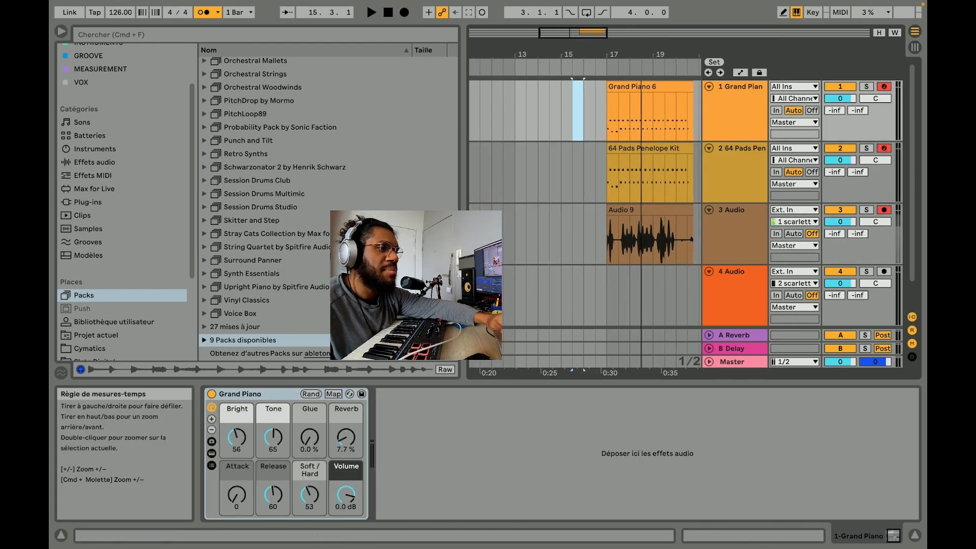
{"action": "scroll", "coordinate": [578, 65], "scroll_direction": "right", "scroll_amount": 5}
{"action": "key", "text": "super+alt+b"}
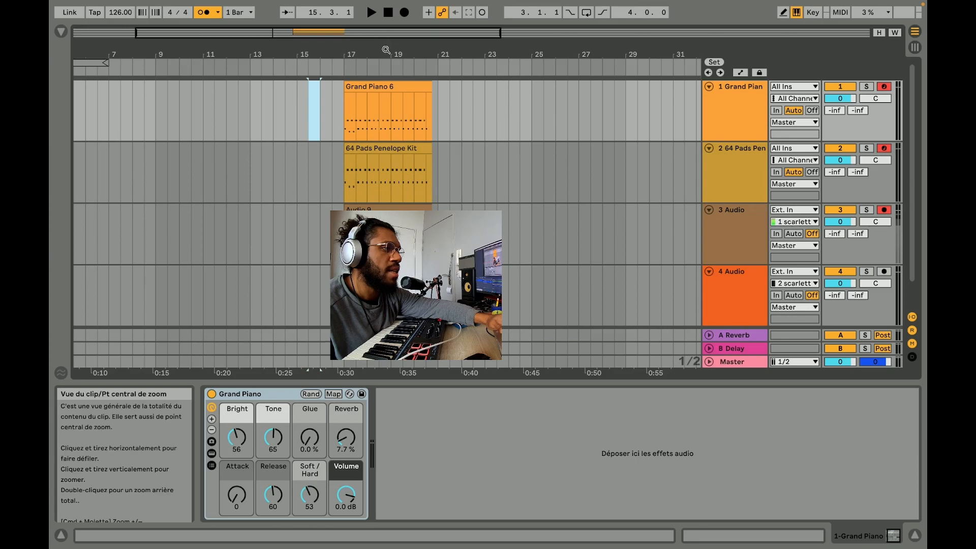
{"action": "left_click_drag", "start_coordinate": [381, 49], "coordinate": [275, 50]}
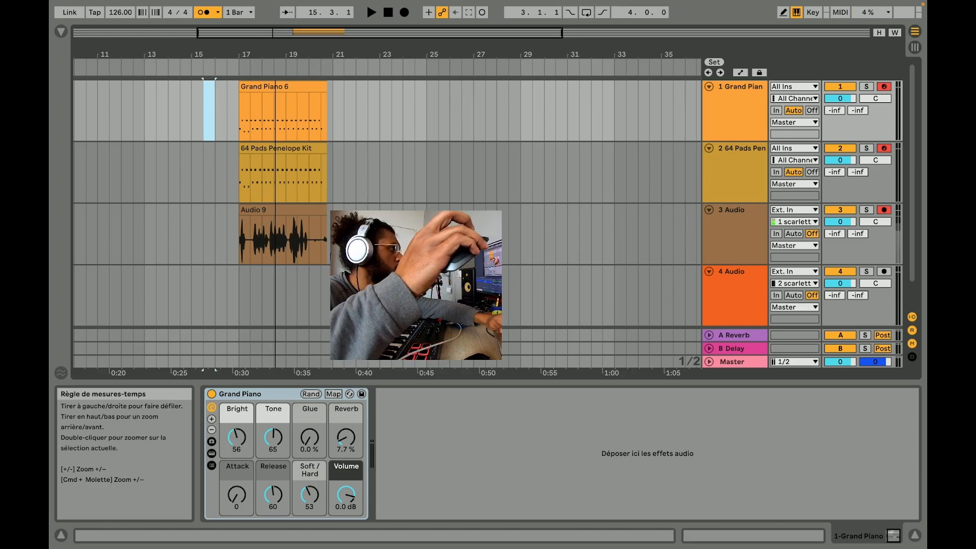
{"action": "left_click_drag", "start_coordinate": [275, 50], "coordinate": [466, 62]}
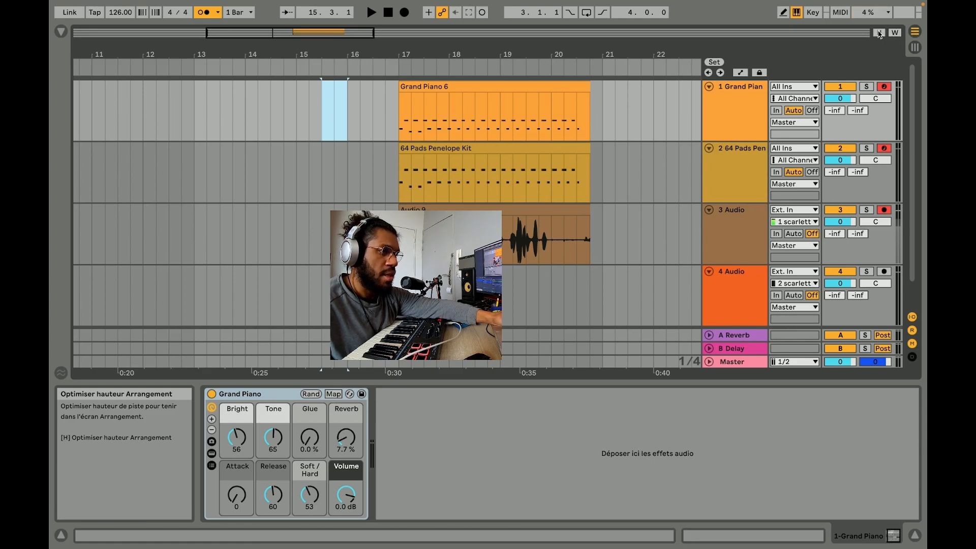
Step: Fit the track heights to the arrangement view, and switch the width optimization on and off
{"action": "left_click", "coordinate": [880, 34]}
{"action": "left_click", "coordinate": [894, 35]}
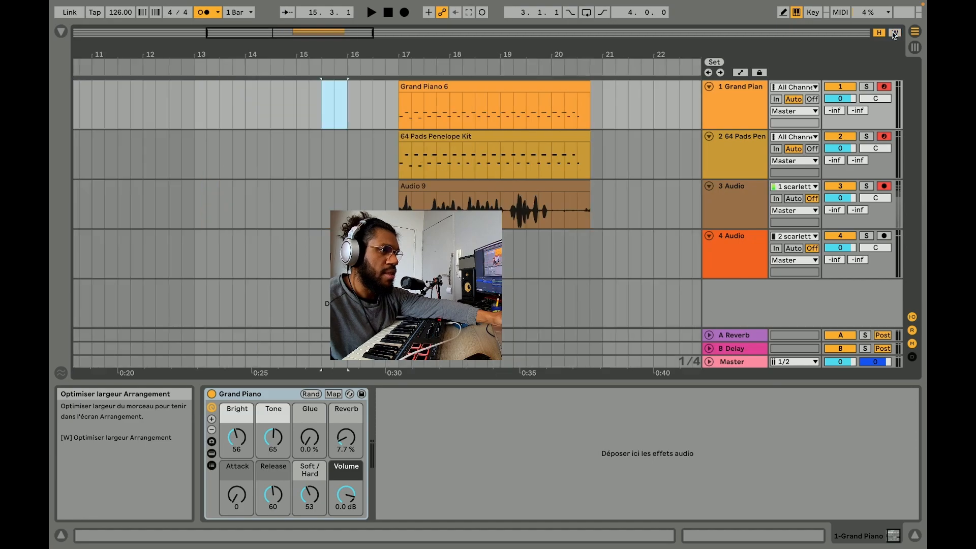
{"action": "left_click", "coordinate": [894, 35]}
{"action": "left_click", "coordinate": [893, 35]}
{"action": "left_click", "coordinate": [894, 35]}
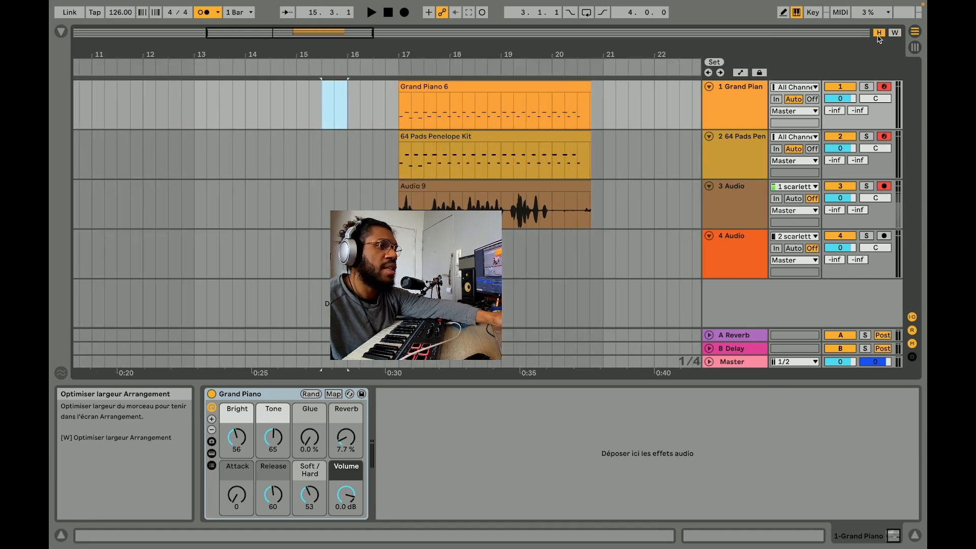
Step: Audition the Grand Piano and 64 Pads Penelope Kit tracks by soloing each one during playback
{"action": "left_click", "coordinate": [867, 87]}
{"action": "key", "text": "space"}
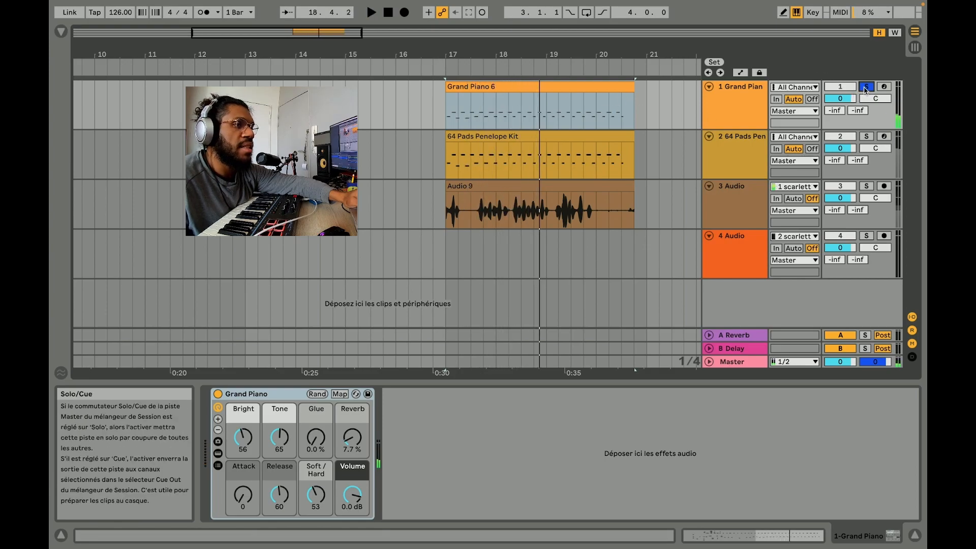
{"action": "left_click", "coordinate": [867, 137]}
{"action": "key", "text": "space"}
{"action": "left_click", "coordinate": [867, 137]}
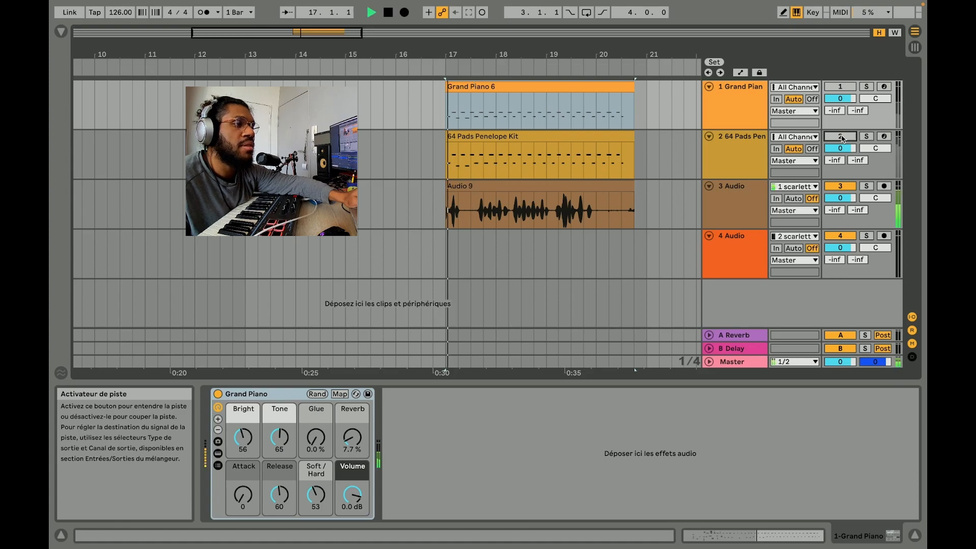
Step: Play the arrangement with the Grand Piano and 64 Pads Penelope Kit tracks deactivated, and reactivate both tracks
{"action": "left_click", "coordinate": [839, 90]}
{"action": "key", "text": "space"}
{"action": "key", "text": "space"}
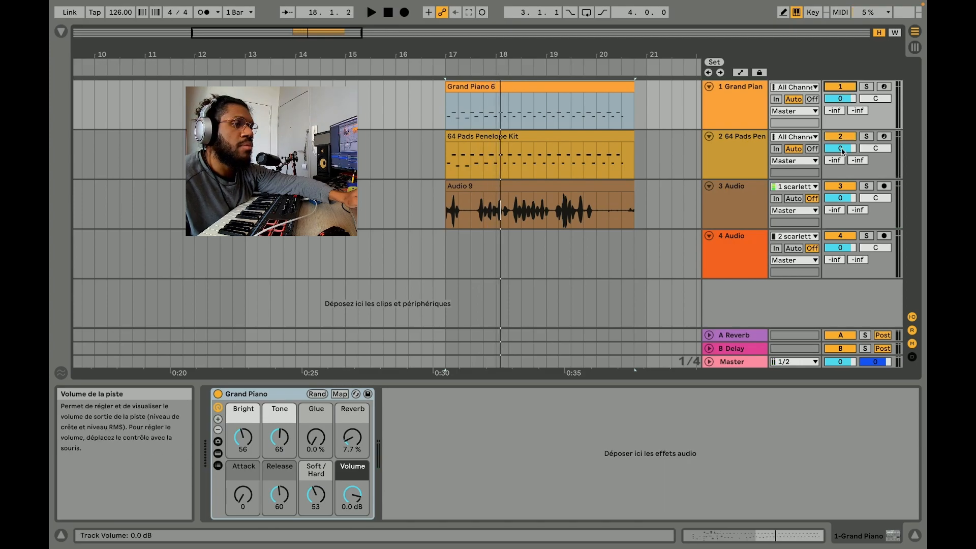
Step: Try lowering the 64 Pads Penelope Kit track to about -10 dB during playback, and reset its volume to 0 dB
{"action": "key", "text": "space"}
{"action": "left_click_drag", "start_coordinate": [841, 151], "coordinate": [841, 209]}
{"action": "left_click_drag", "start_coordinate": [843, 148], "coordinate": [845, 142]}
{"action": "key", "text": "space"}
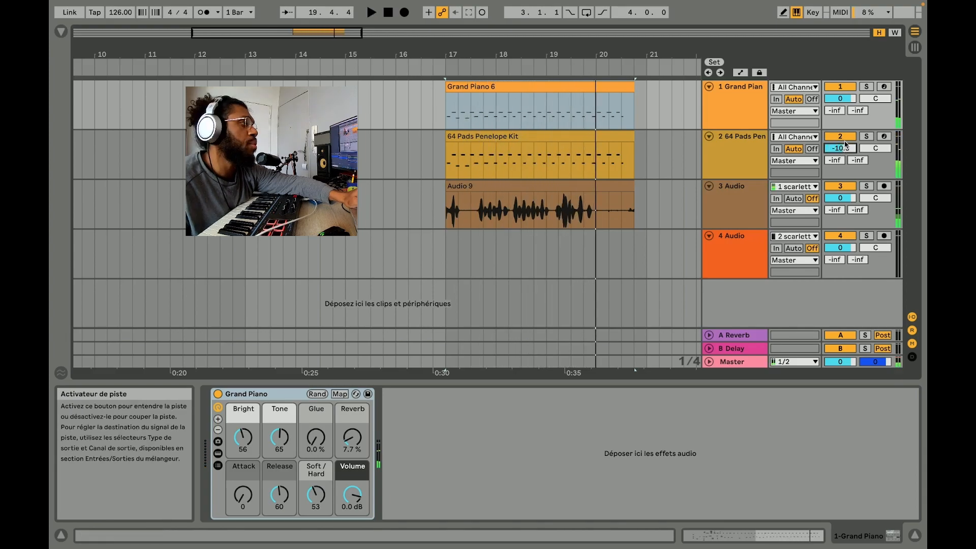
{"action": "left_click", "coordinate": [844, 140]}
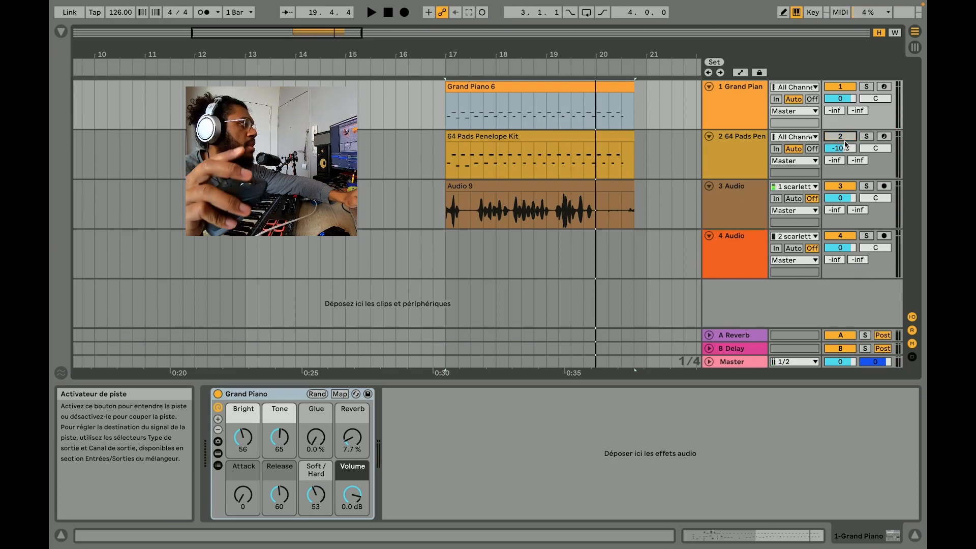
{"action": "left_click", "coordinate": [846, 148]}
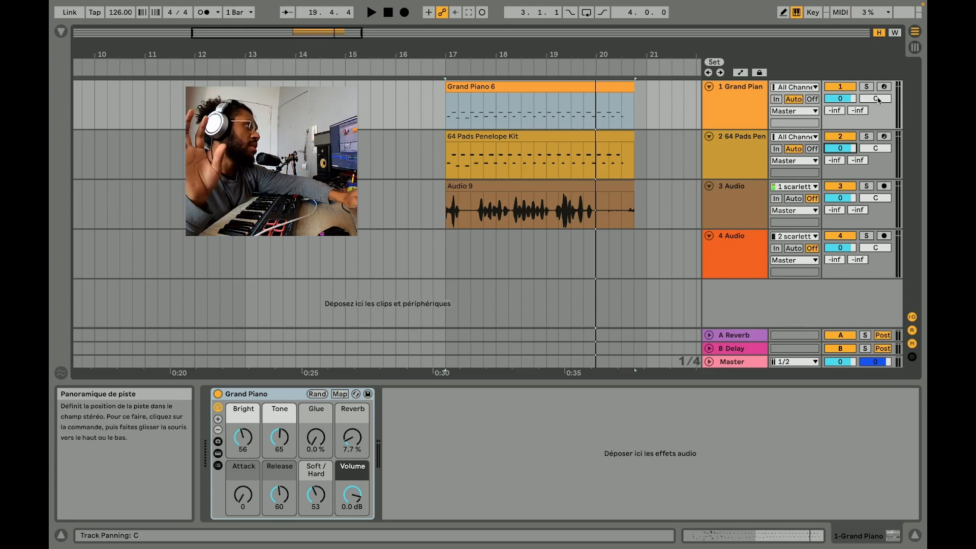
Step: Try panning 3 Audio to 50R and Grand Piano to 50L while playing the clips from bar 17
{"action": "left_click", "coordinate": [607, 188]}
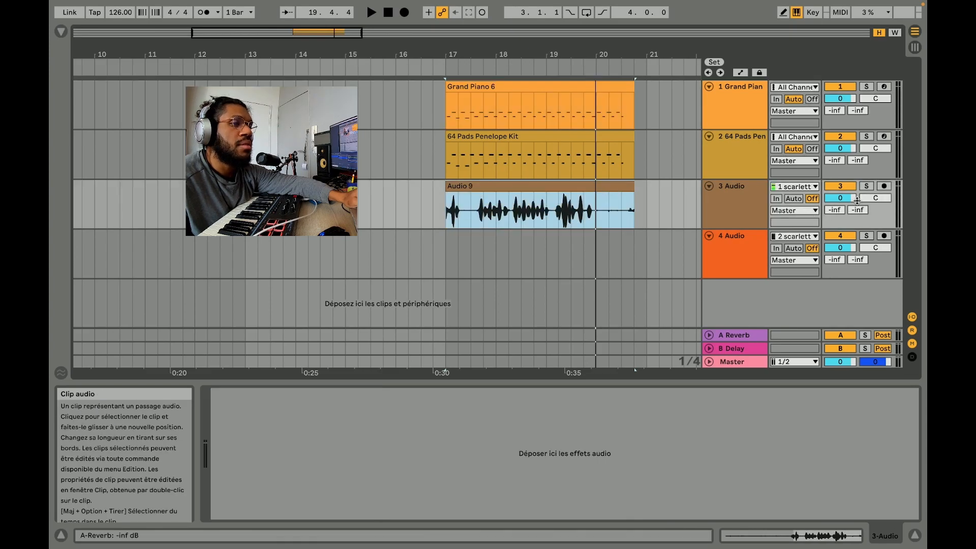
{"action": "left_click_drag", "start_coordinate": [875, 198], "coordinate": [875, 187]}
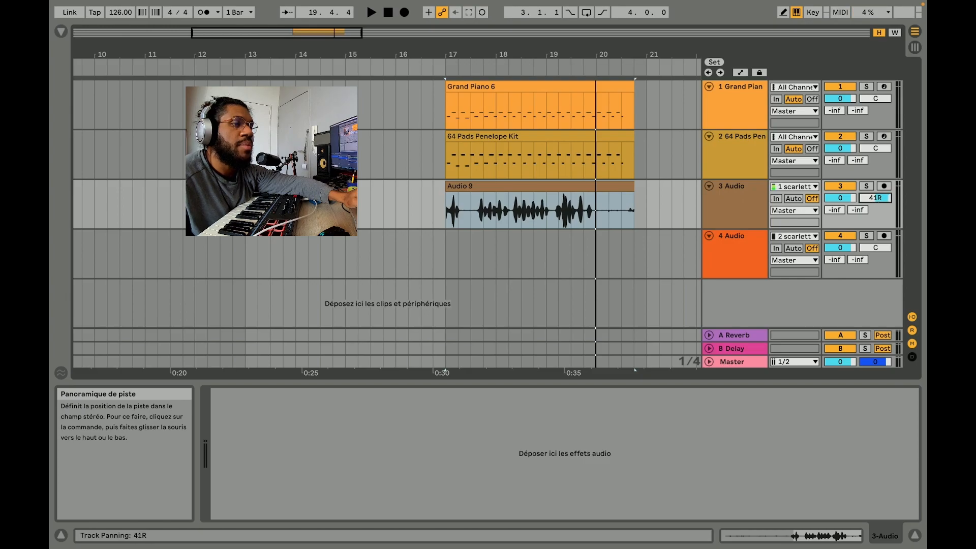
{"action": "left_click_drag", "start_coordinate": [872, 98], "coordinate": [871, 104]}
{"action": "key", "text": "space"}
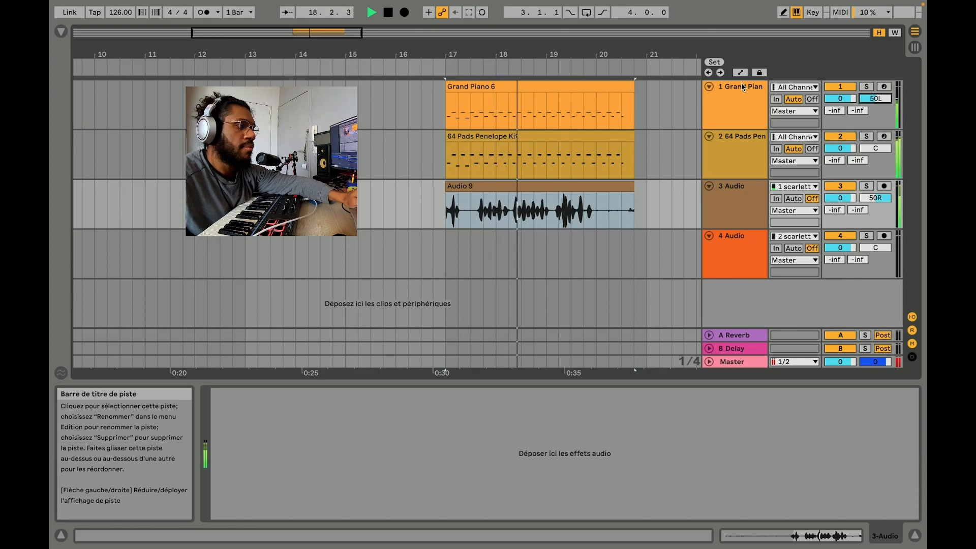
{"action": "key", "text": "space"}
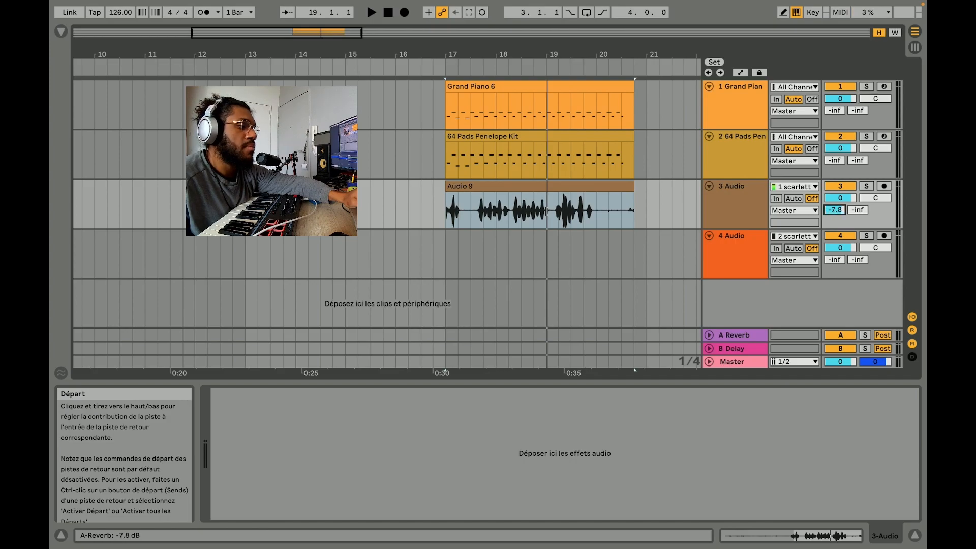
Step: Return 3 Audio's Reverb send to -inf dB, and review the devices on the Reverb and Delay return tracks
{"action": "left_click_drag", "start_coordinate": [835, 210], "coordinate": [838, 204]}
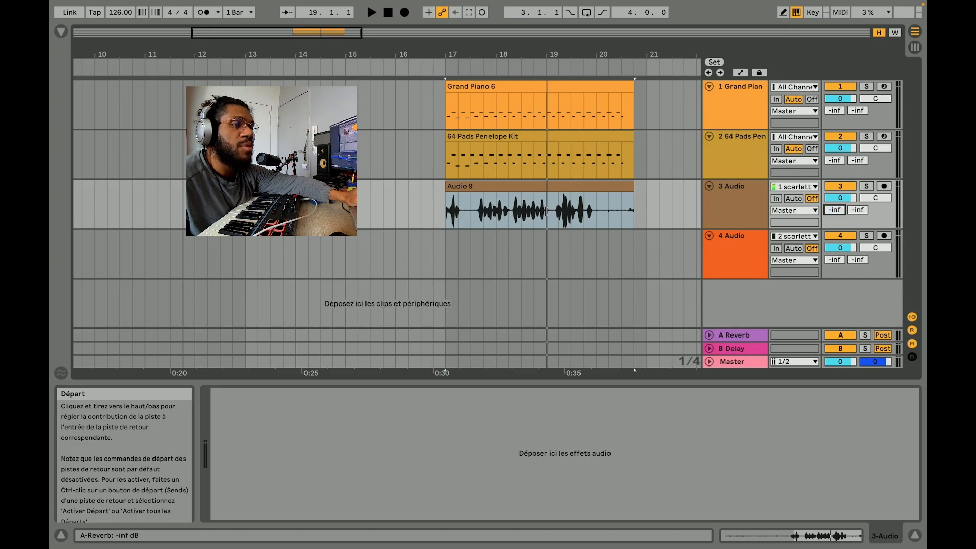
{"action": "left_click", "coordinate": [742, 336]}
{"action": "left_click", "coordinate": [742, 348]}
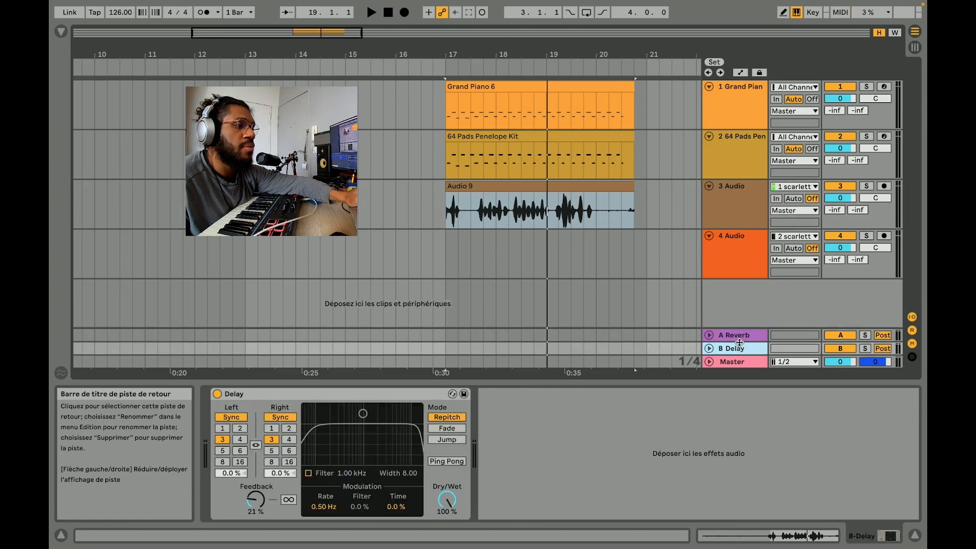
{"action": "left_click", "coordinate": [740, 339]}
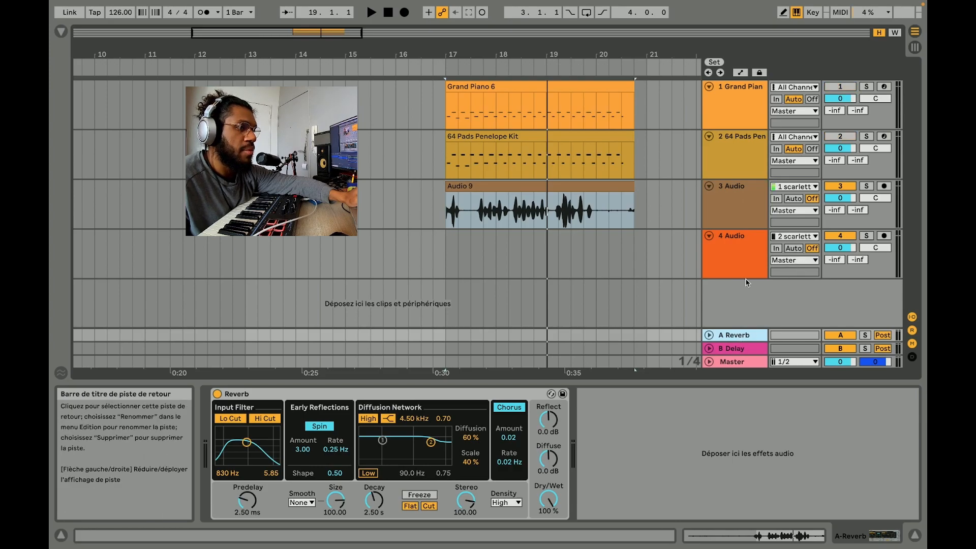
Step: Try 3 Audio's Reverb send at 0 dB while playing the Audio 9 clip
{"action": "left_click_drag", "start_coordinate": [834, 210], "coordinate": [834, 207]}
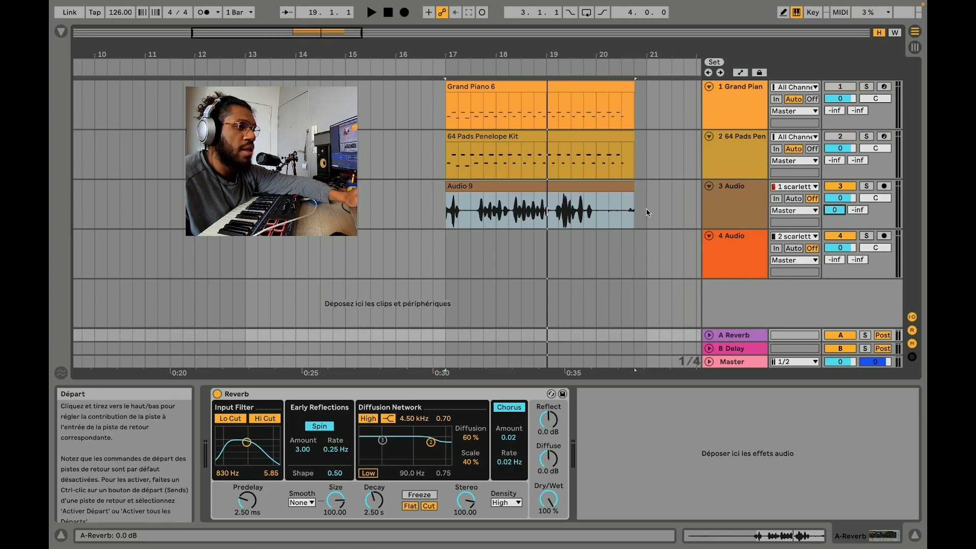
{"action": "left_click", "coordinate": [564, 186]}
{"action": "key", "text": "space"}
{"action": "left_click", "coordinate": [740, 338]}
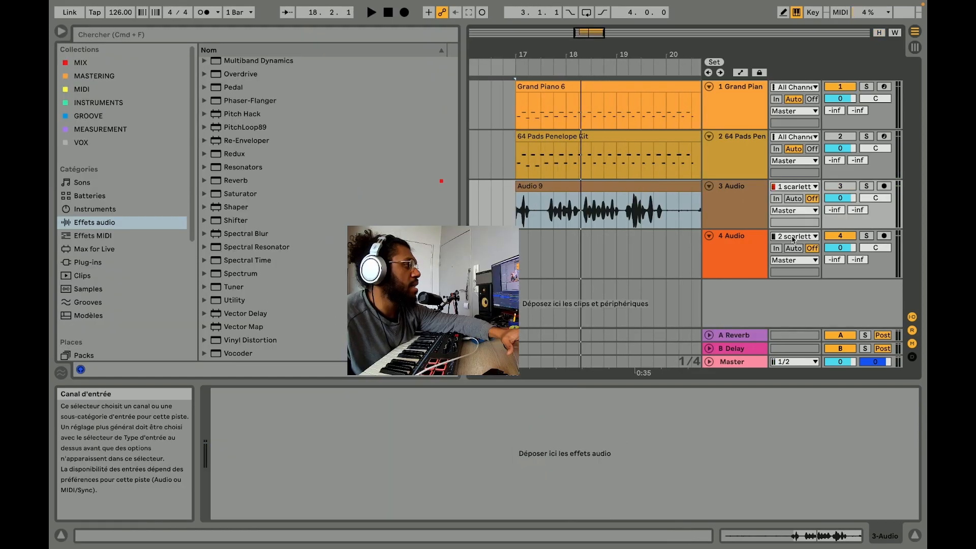
Step: Examine the input channel choices of 4 Audio and the monitoring modes and output routing of 3 Audio
{"action": "left_click", "coordinate": [797, 238]}
{"action": "left_click", "coordinate": [797, 238]}
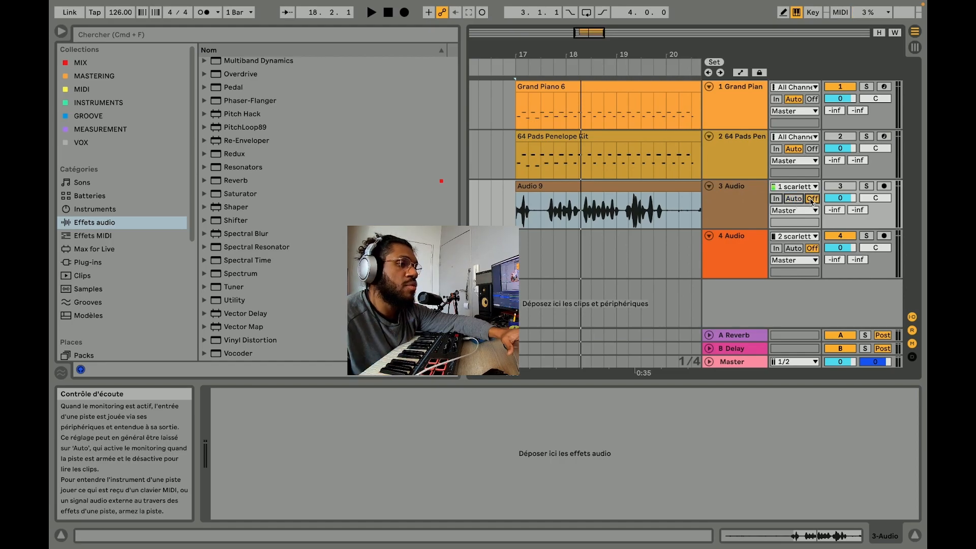
{"action": "left_click", "coordinate": [776, 199]}
{"action": "left_click", "coordinate": [794, 199]}
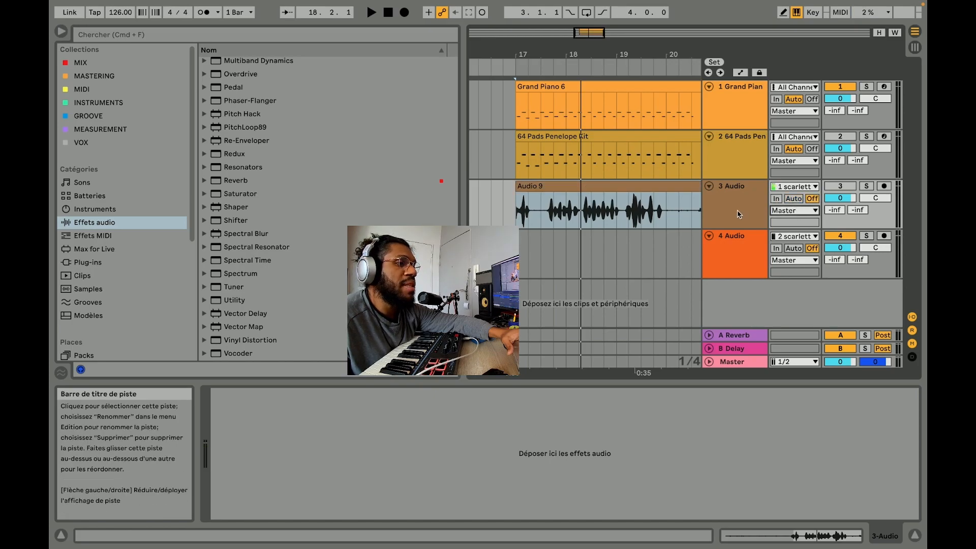
{"action": "left_click", "coordinate": [783, 212]}
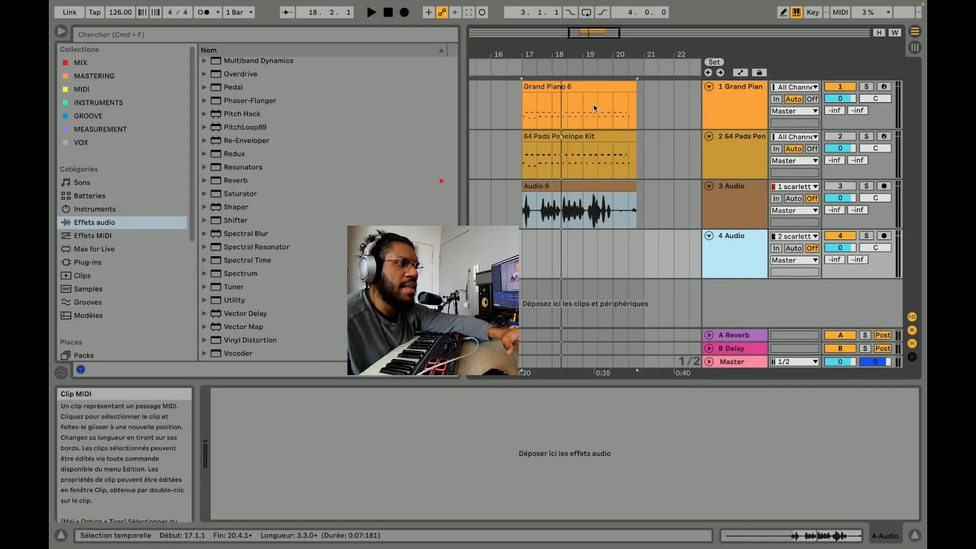
Step: Select the recorded clips in turn, and open the Grand Piano 6 clip in the MIDI note editor
{"action": "left_click", "coordinate": [593, 103]}
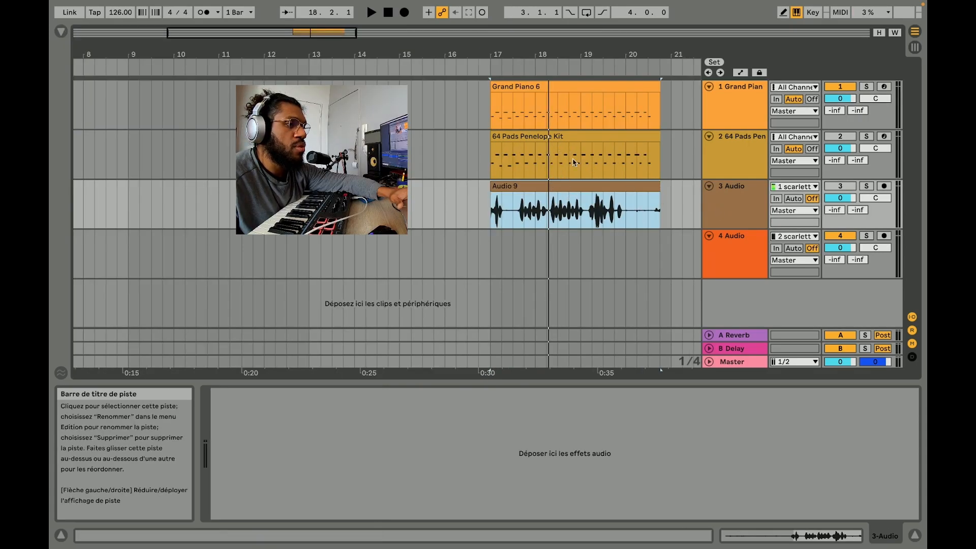
{"action": "left_click", "coordinate": [552, 137]}
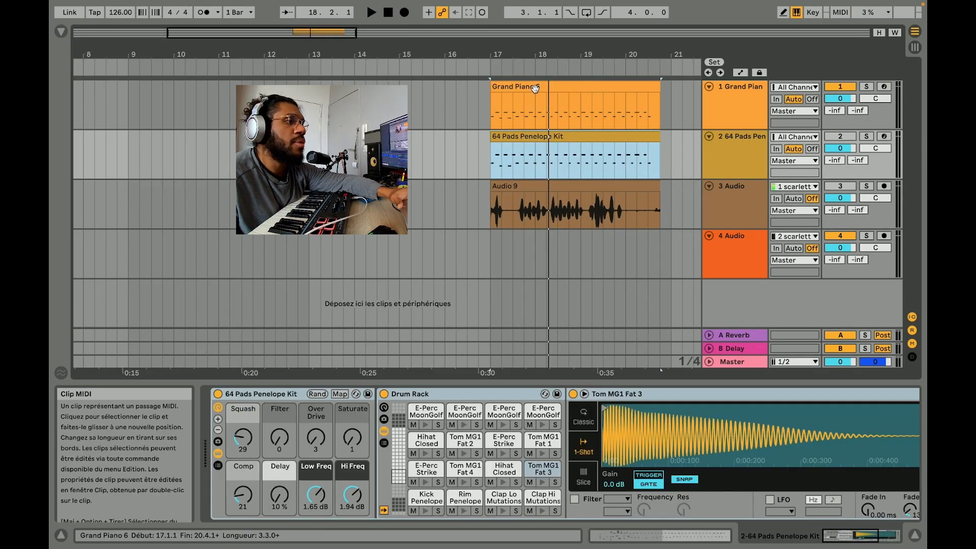
{"action": "double_click", "coordinate": [535, 88]}
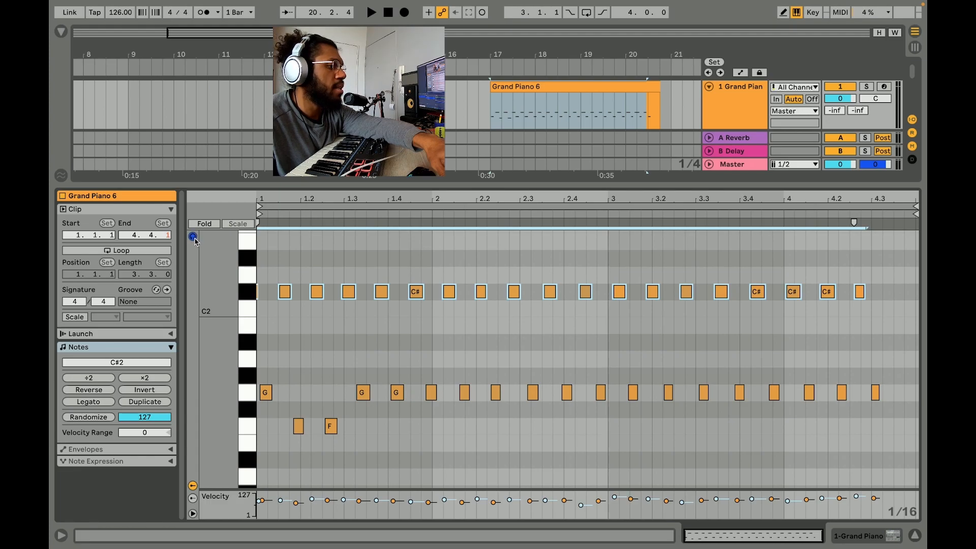
Step: Preview pitches on the piano roll keyboard, and select the C#2 note at 1.3.3
{"action": "left_click", "coordinate": [271, 265]}
{"action": "left_click", "coordinate": [250, 277]}
{"action": "left_click", "coordinate": [248, 291]}
{"action": "left_click", "coordinate": [382, 291]}
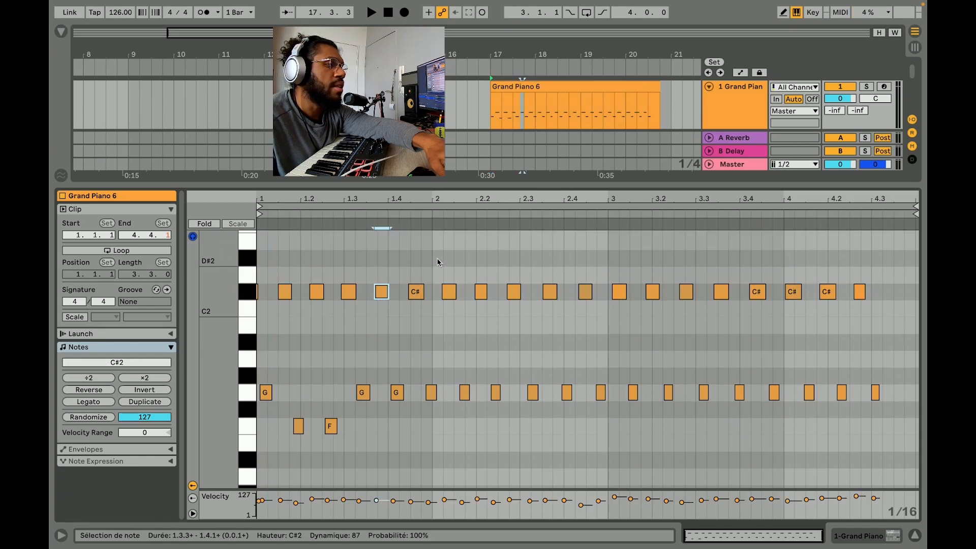
Step: Replace the Grand Piano 6 clip's recorded notes with long C2 and E2 notes starting at 1.1.1
{"action": "double_click", "coordinate": [438, 261]}
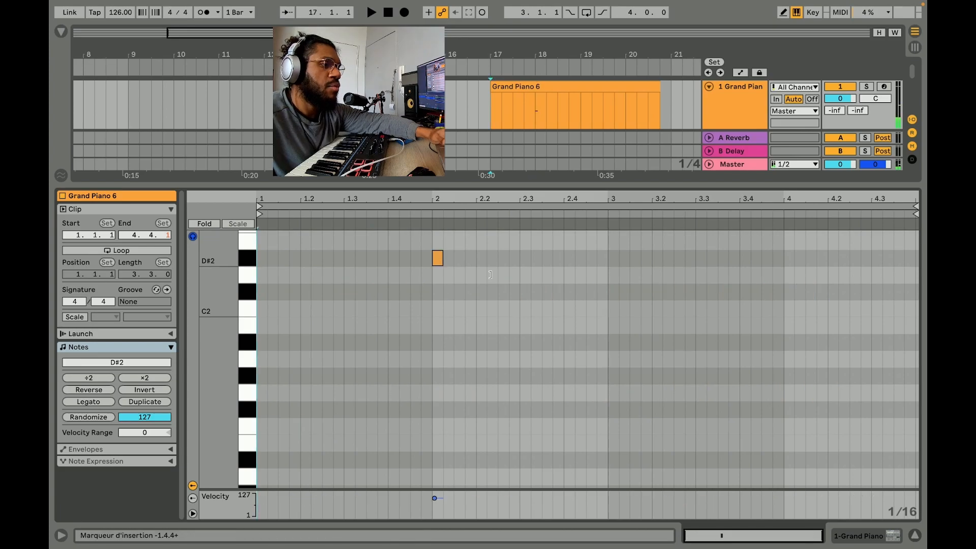
{"action": "left_click_drag", "start_coordinate": [442, 258], "coordinate": [308, 309]}
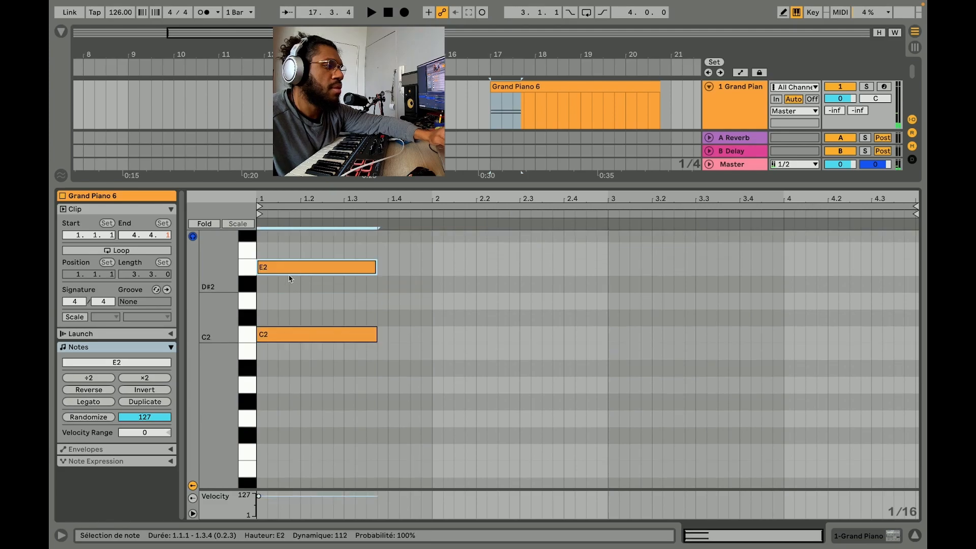
Step: Add a long G2 note at 1.1.1 above the C2 and E2 notes, and play back the chord
{"action": "mouse_move", "coordinate": [287, 268]}
{"action": "left_mouse_down"}
{"action": "mouse_move", "coordinate": [289, 229]}
{"action": "mouse_move", "coordinate": [291, 249]}
{"action": "left_mouse_up"}
{"action": "key", "text": "space"}
{"action": "scroll", "coordinate": [404, 318], "scroll_direction": "up", "scroll_amount": 1}
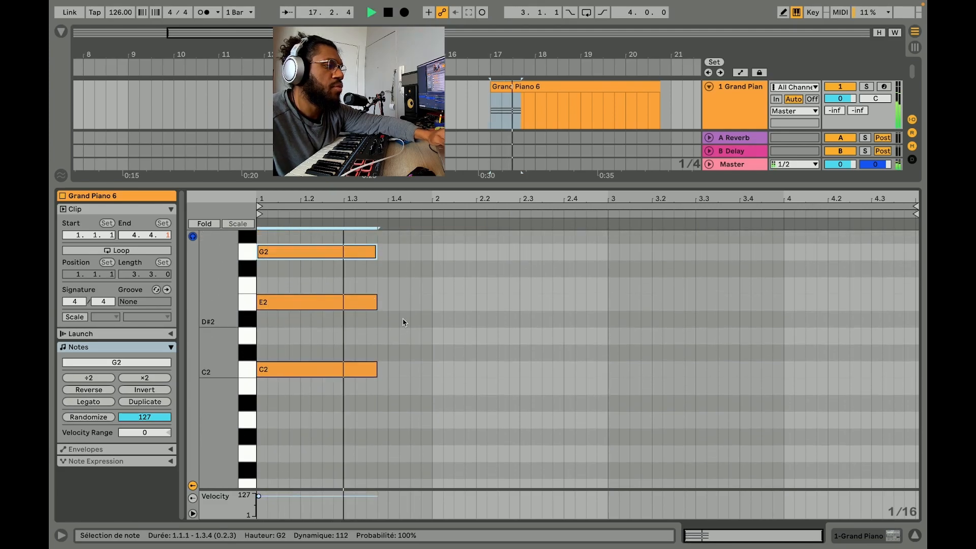
{"action": "key", "text": "space"}
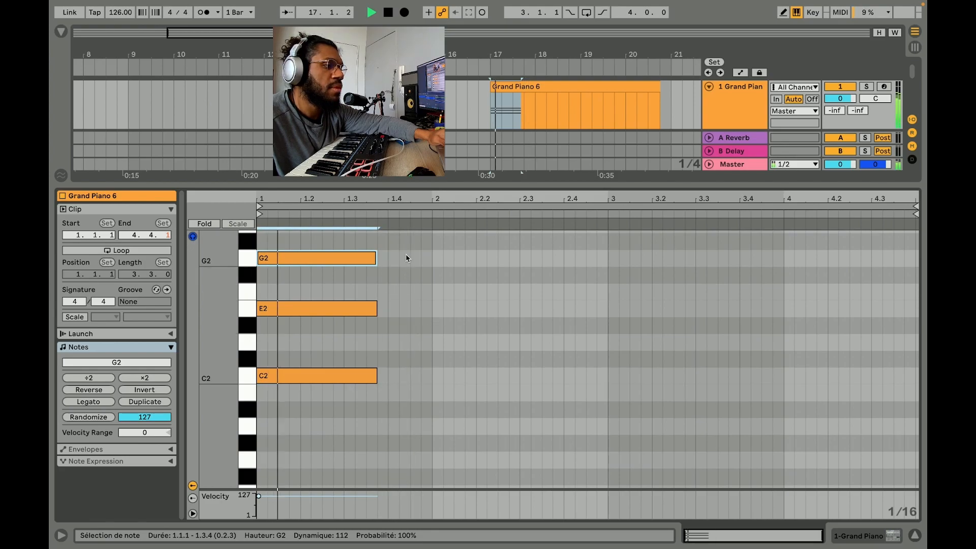
Step: Shorten the C2, E2 and G2 notes to one beat, copy the chord to 1.3.1, and play back the result
{"action": "left_click_drag", "start_coordinate": [395, 253], "coordinate": [352, 418]}
{"action": "mouse_move", "coordinate": [374, 380]}
{"action": "left_mouse_down"}
{"action": "mouse_move", "coordinate": [293, 371]}
{"action": "mouse_move", "coordinate": [363, 375]}
{"action": "left_mouse_up"}
{"action": "key", "text": "ctrl+d"}
{"action": "key", "text": "space"}
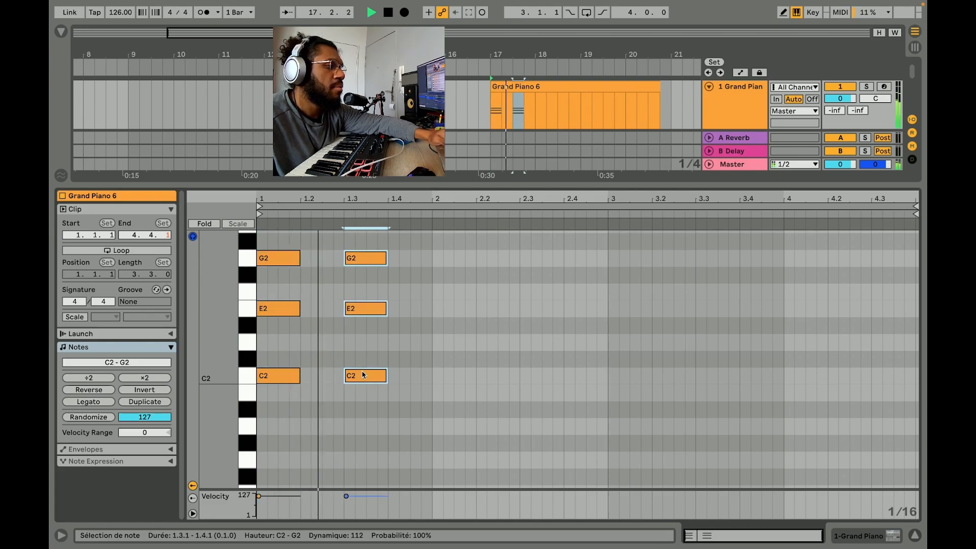
{"action": "key", "text": "space"}
Step: Shorten the chord at 1.3.1 to about a sixteenth note, and transpose both chords to A#1, D#2 and F#2
{"action": "left_click_drag", "start_coordinate": [389, 264], "coordinate": [354, 261]}
{"action": "key", "text": "space"}
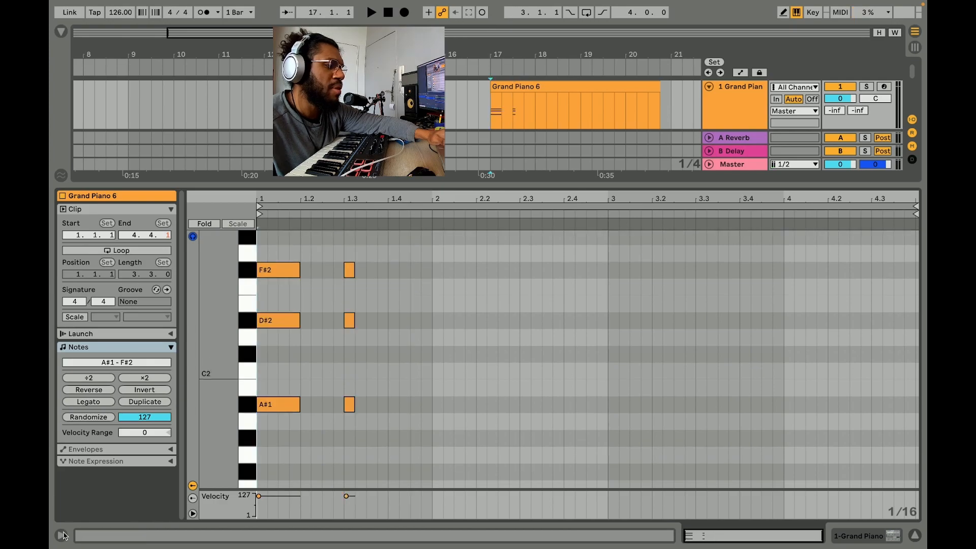
Step: Show the help info view, and open the Audio 9 clip's sample properties and waveform
{"action": "left_click", "coordinate": [61, 536]}
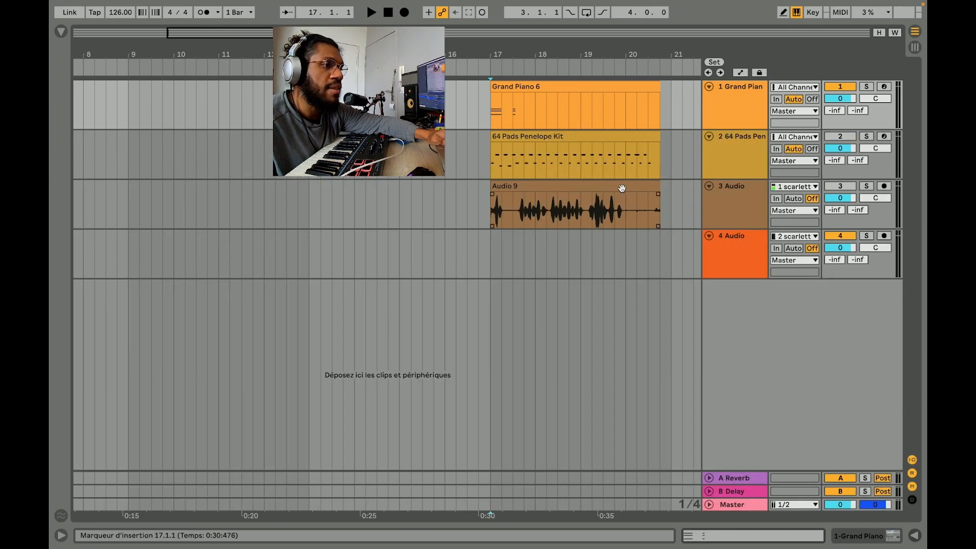
{"action": "double_click", "coordinate": [622, 189]}
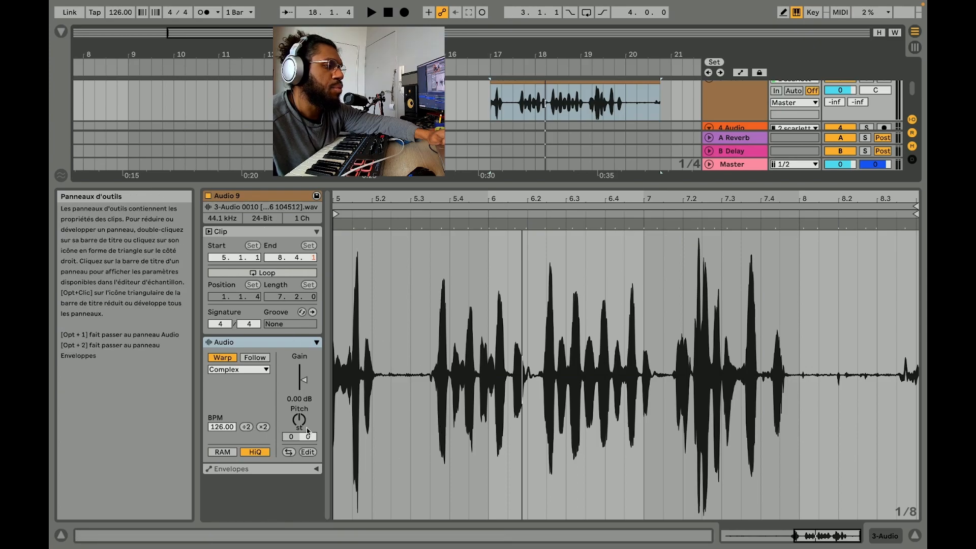
Step: Try the Audio 9 clip's gain at -3.41 dB, reset it to 0 dB, and try out its pitch transposition
{"action": "left_click_drag", "start_coordinate": [304, 380], "coordinate": [305, 387]}
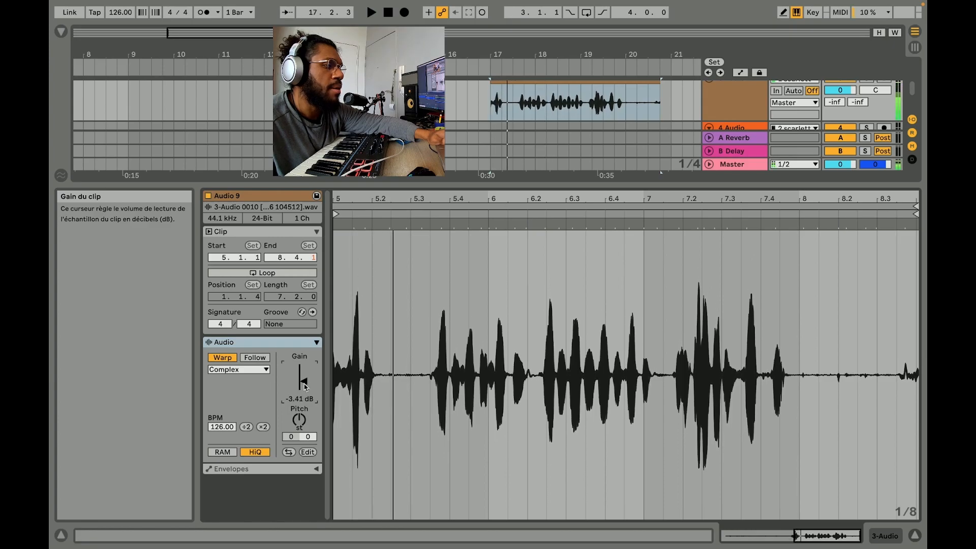
{"action": "double_click", "coordinate": [305, 385]}
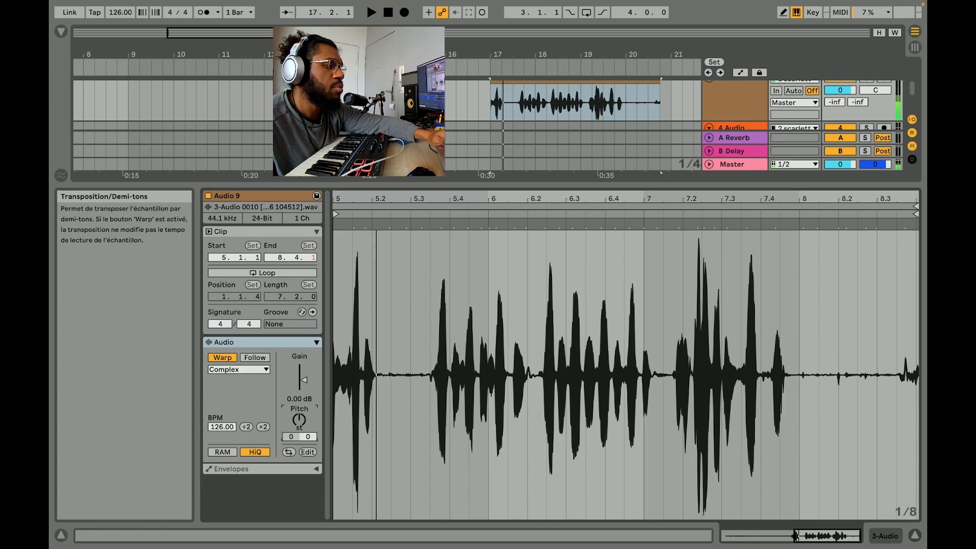
{"action": "left_click_drag", "start_coordinate": [299, 420], "coordinate": [299, 409]}
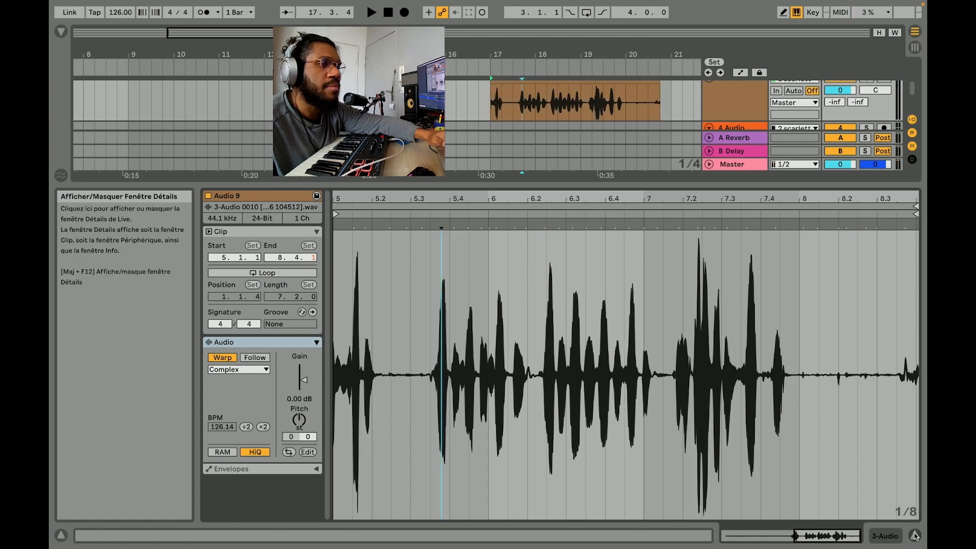
Step: Hide the Audio 9 clip details, and bring the recorded clips starting at bar 17 back into view in the arrangement
{"action": "left_click", "coordinate": [914, 536]}
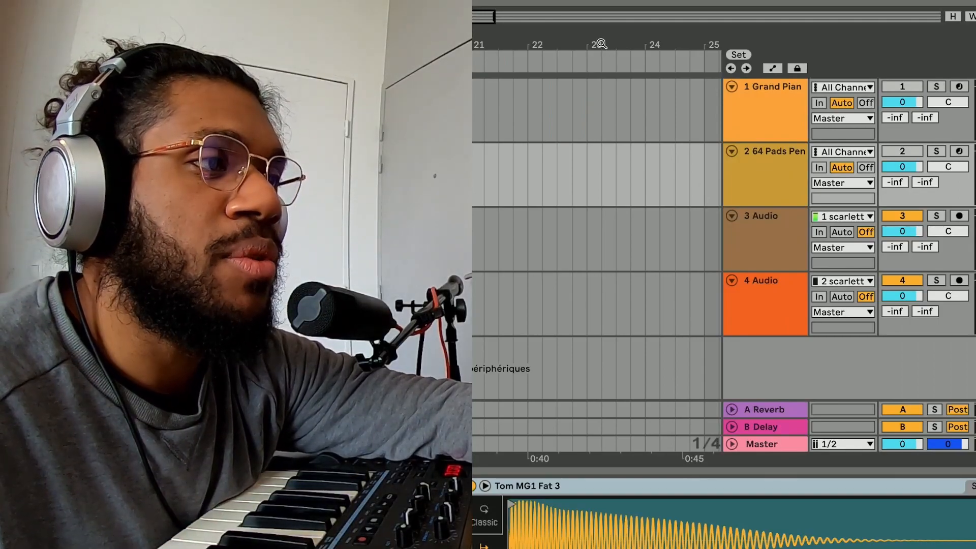
{"action": "left_click_drag", "start_coordinate": [602, 44], "coordinate": [722, 35]}
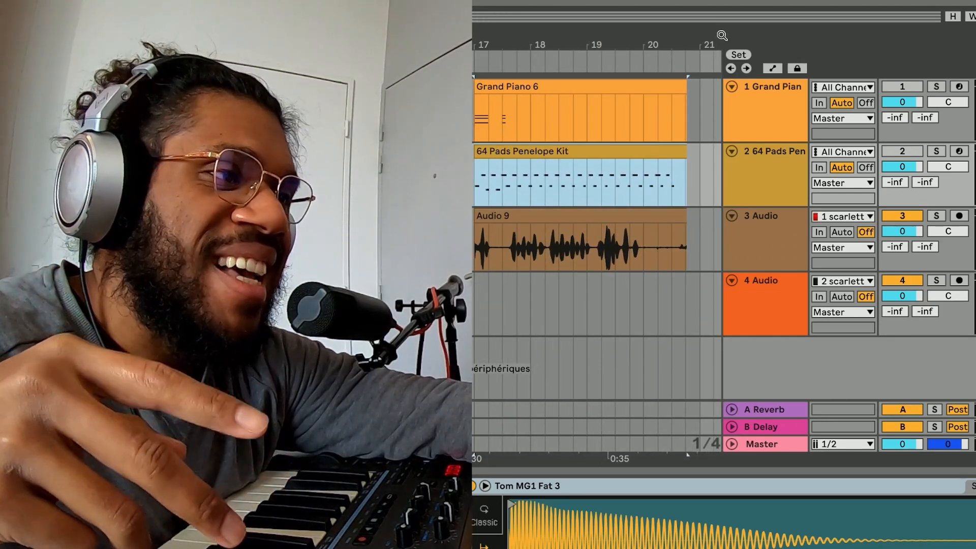